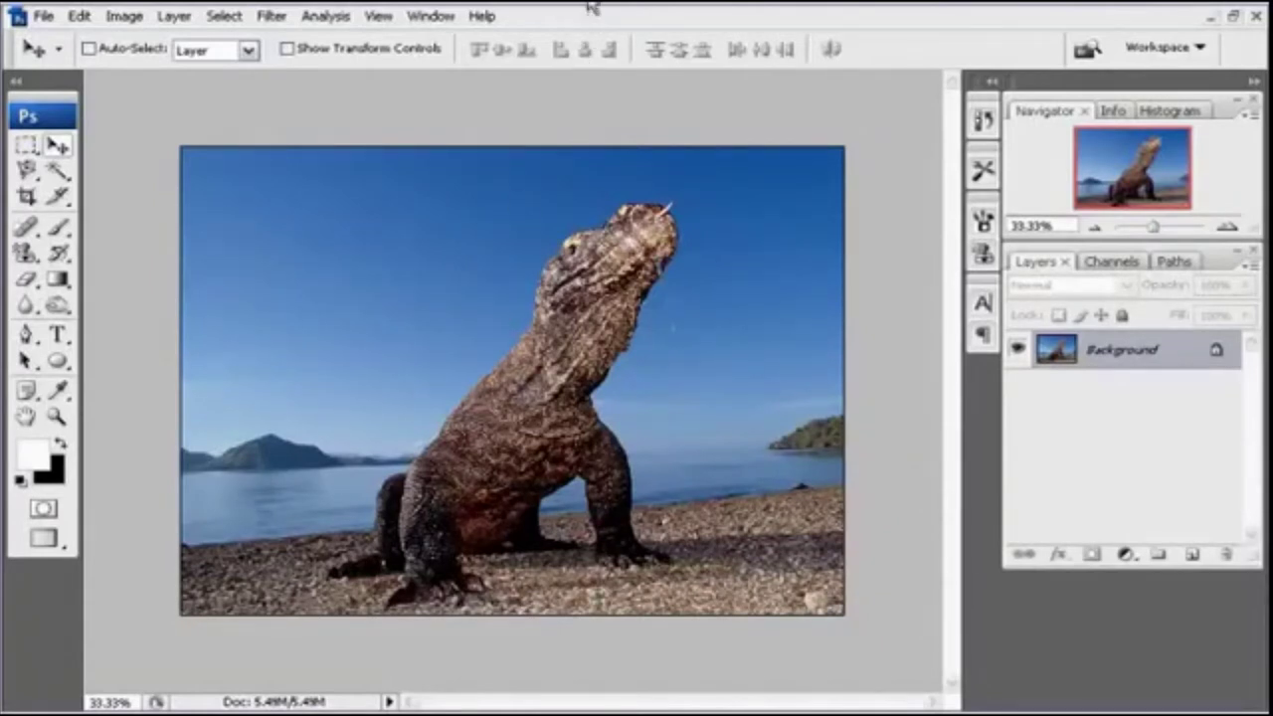
Duplicate the photo layer twice with Ctrl+J.
click(568, 99)
click(515, 272)
key(ctrl+j)
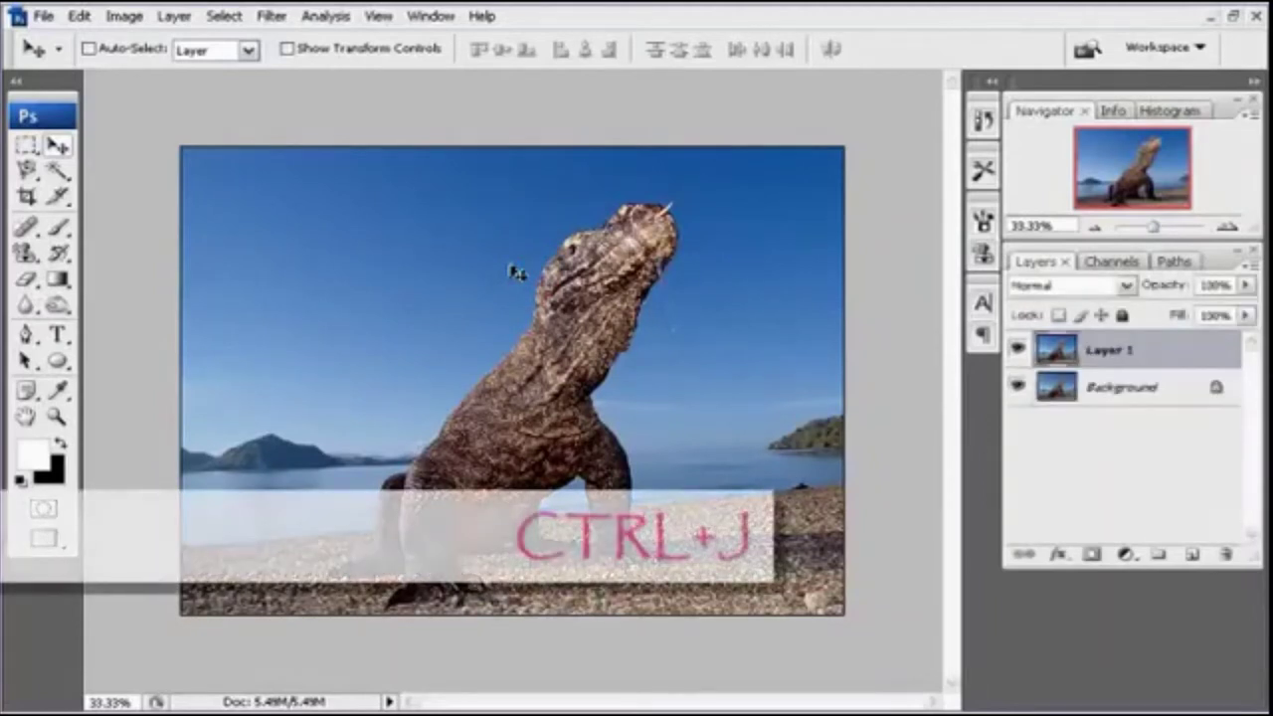
key(ctrl+j)
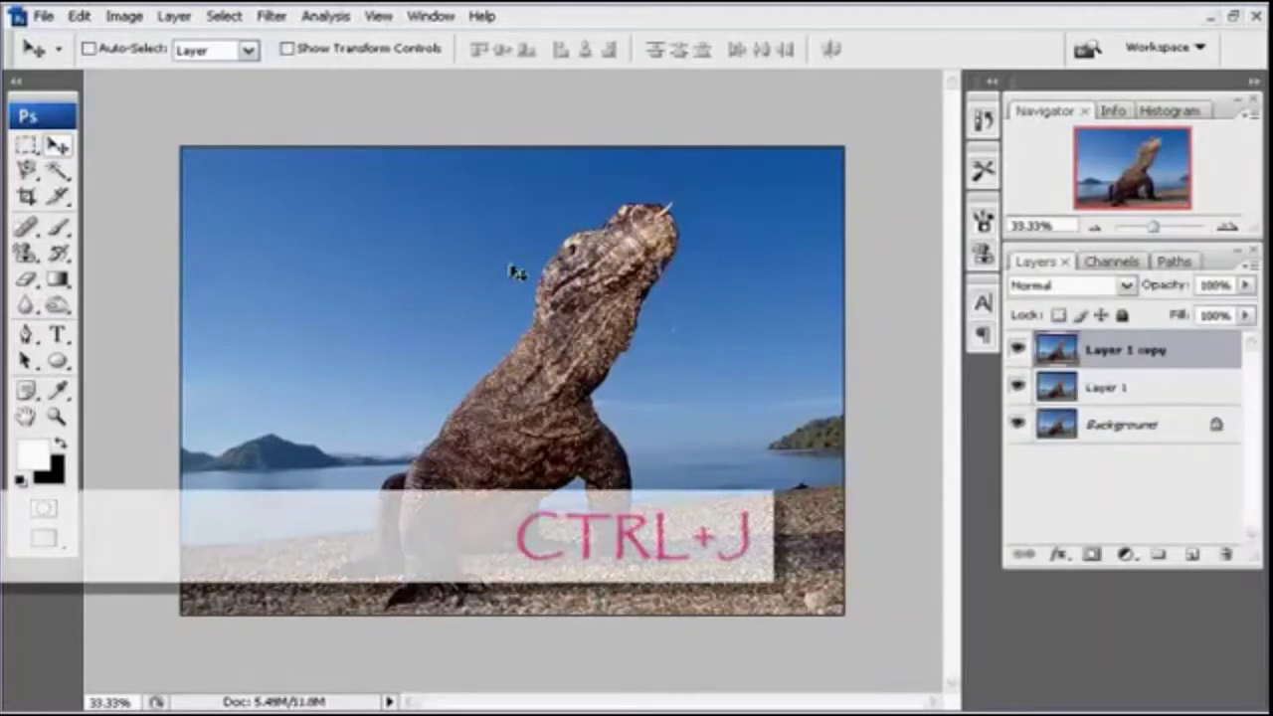
Rename the two layer copies to 'Bingkai' and 'Out Of'.
click(1114, 394)
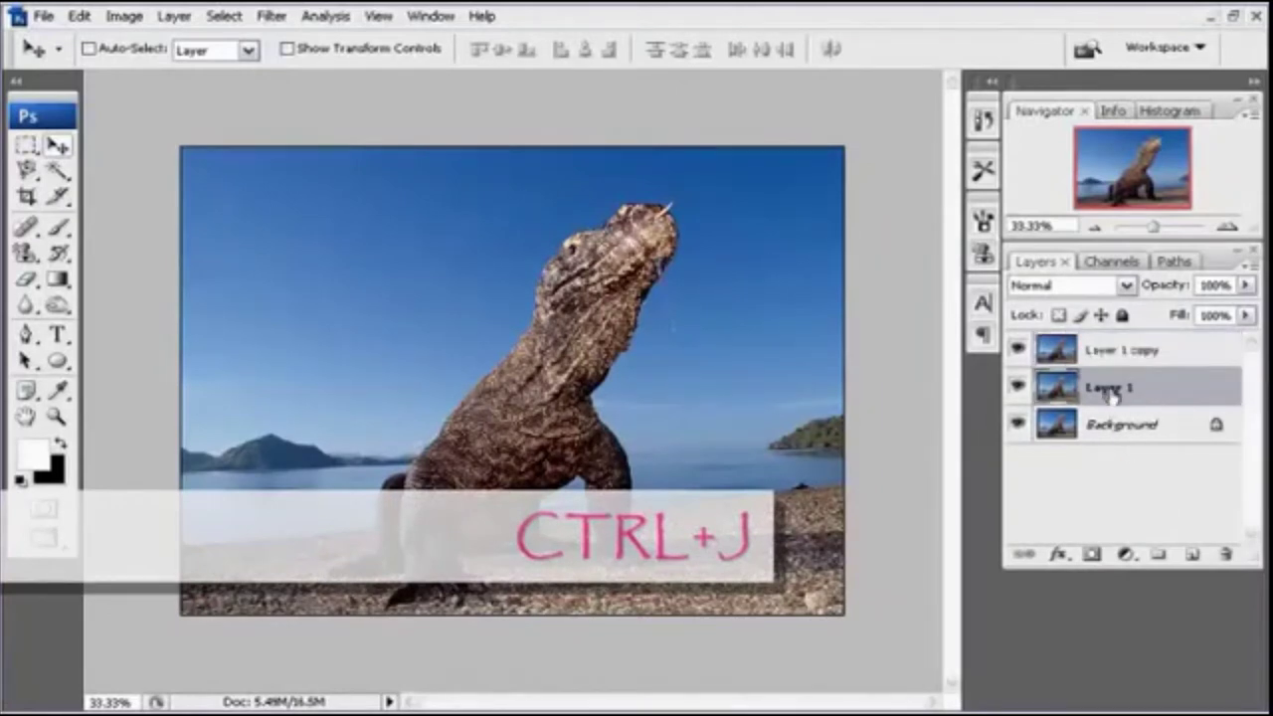
double_click(1110, 388)
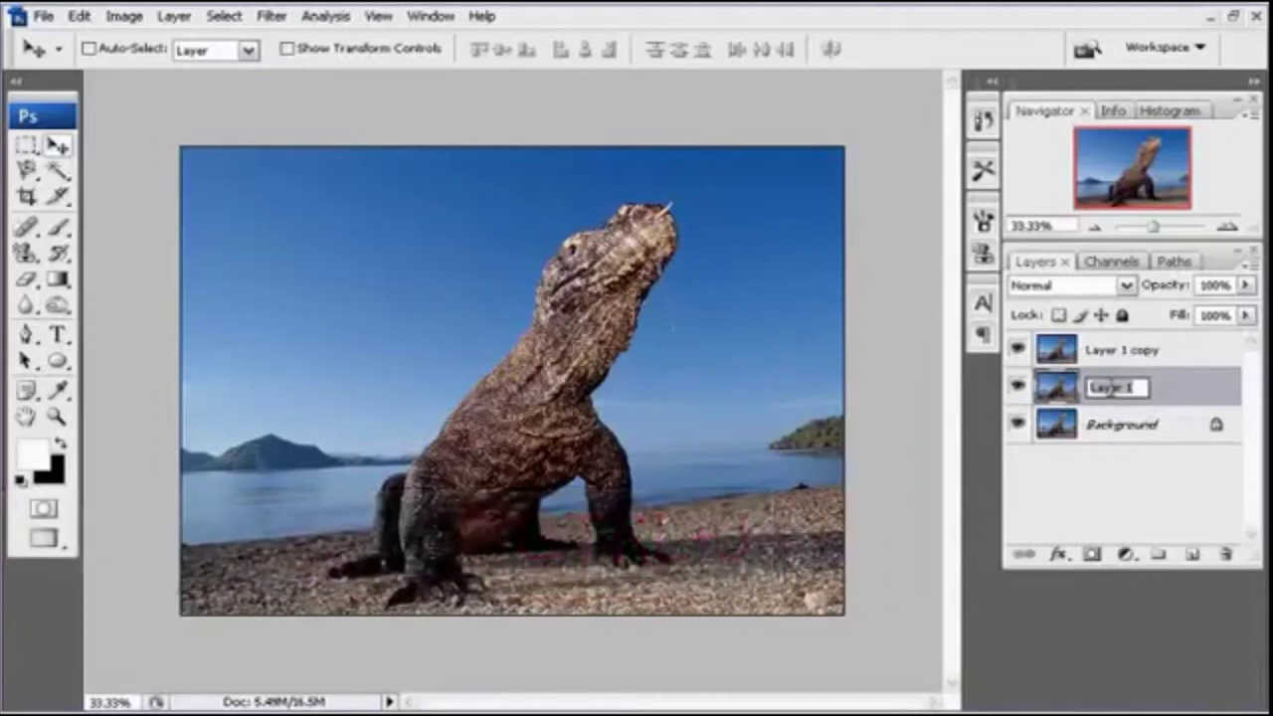
text(Vignett)
text(e)
key(BackSpace)
key(BackSpace)
key(BackSpace)
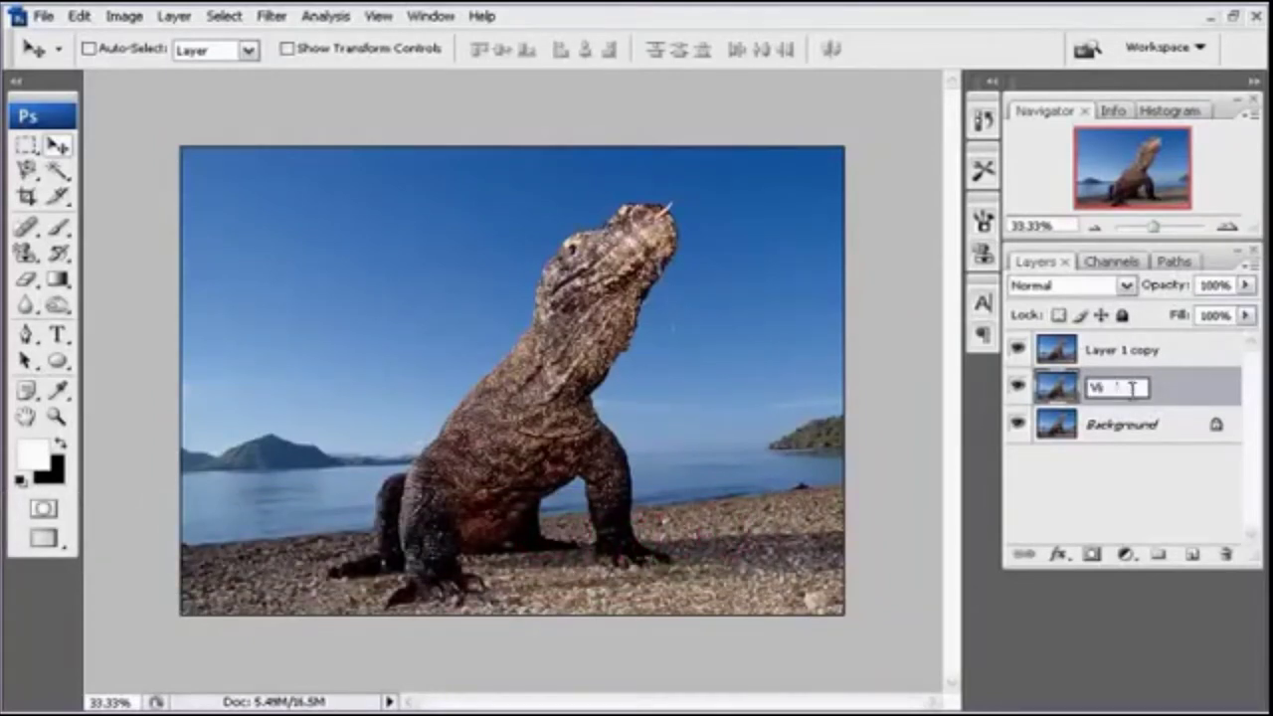
key(BackSpace)
key(BackSpace)
key(BackSpace)
text(Bha)
text(kti)
click(1183, 393)
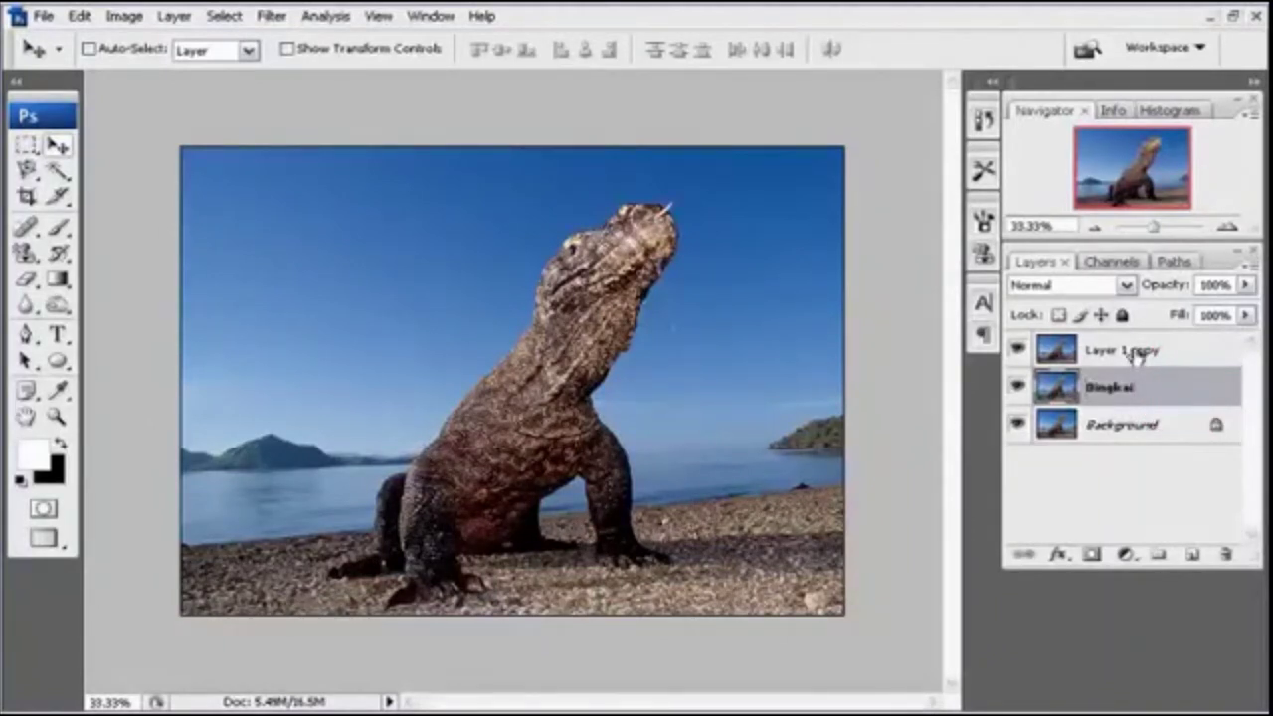
double_click(1132, 350)
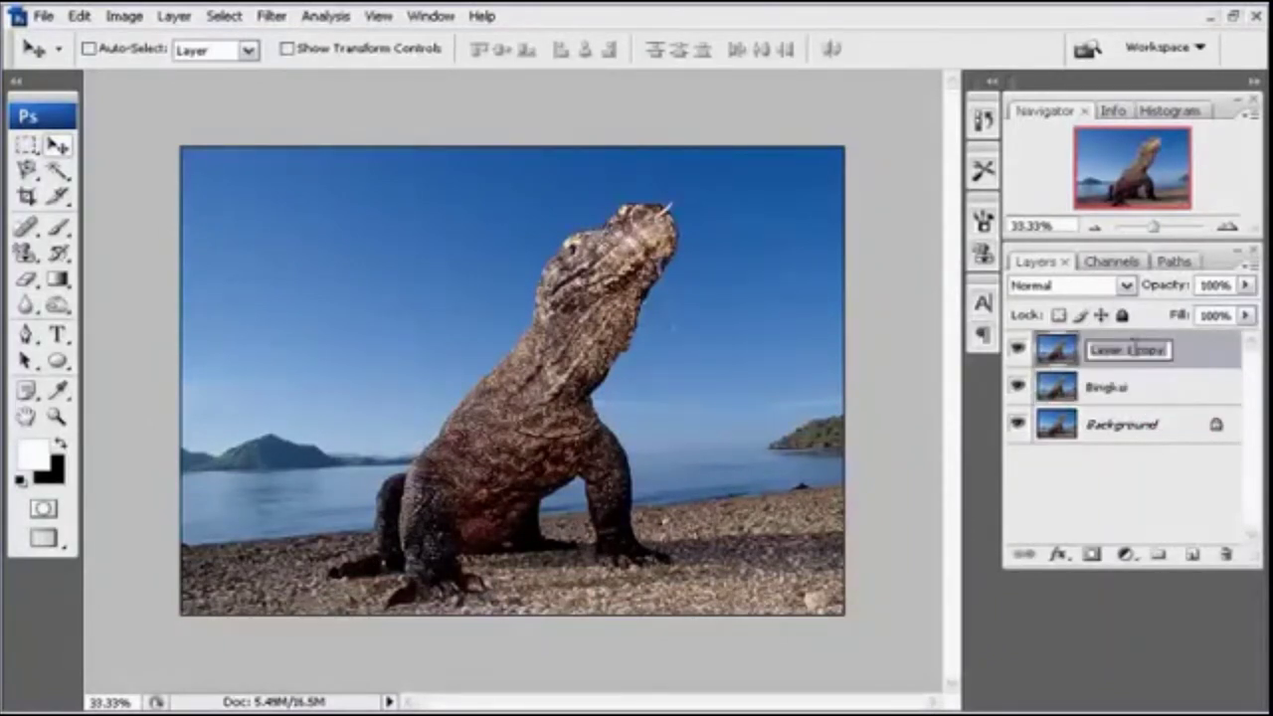
text(Obj)
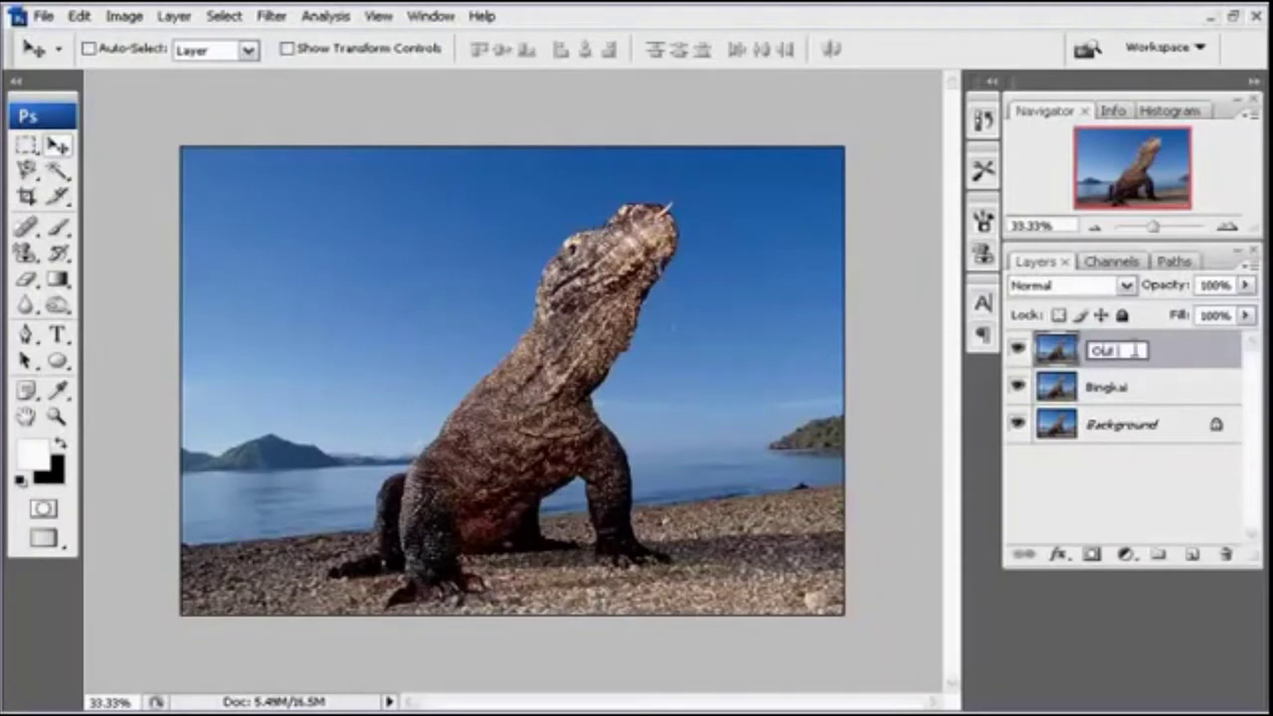
text(ek)
click(1160, 390)
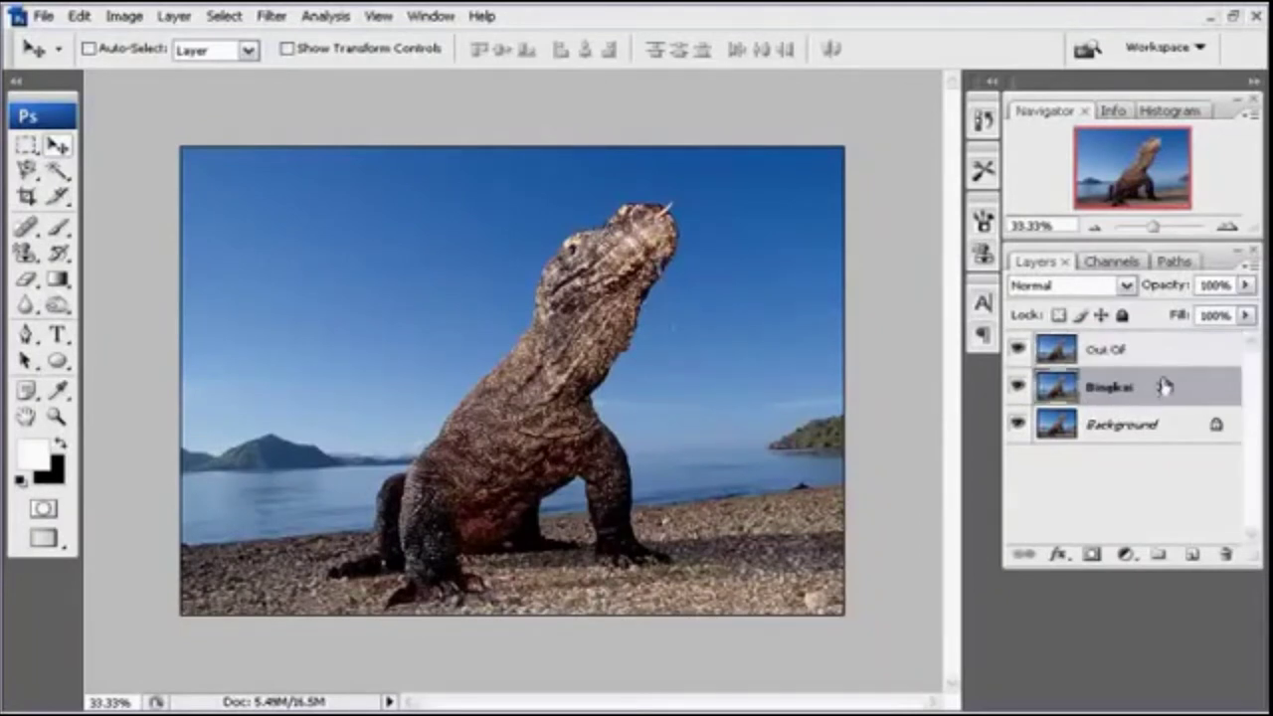
Hide the Bingkai and Out Of layers, leaving Background selected.
click(1165, 360)
click(1167, 394)
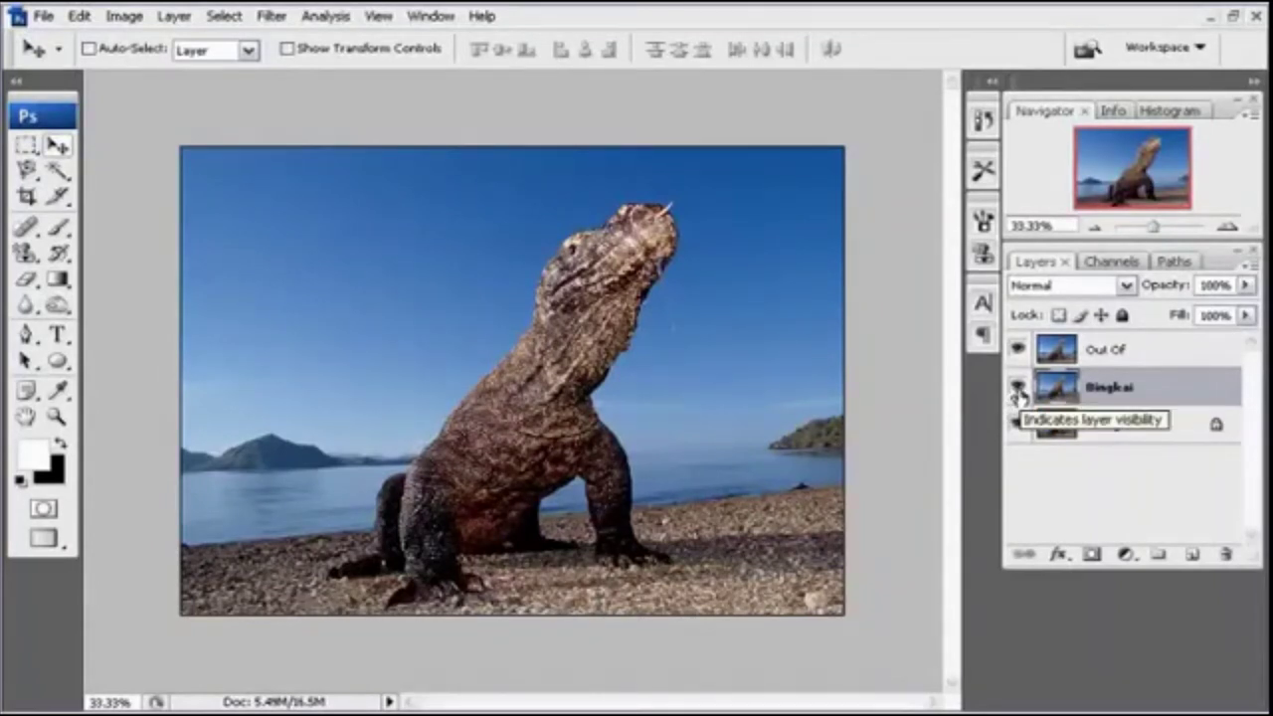
click(1018, 391)
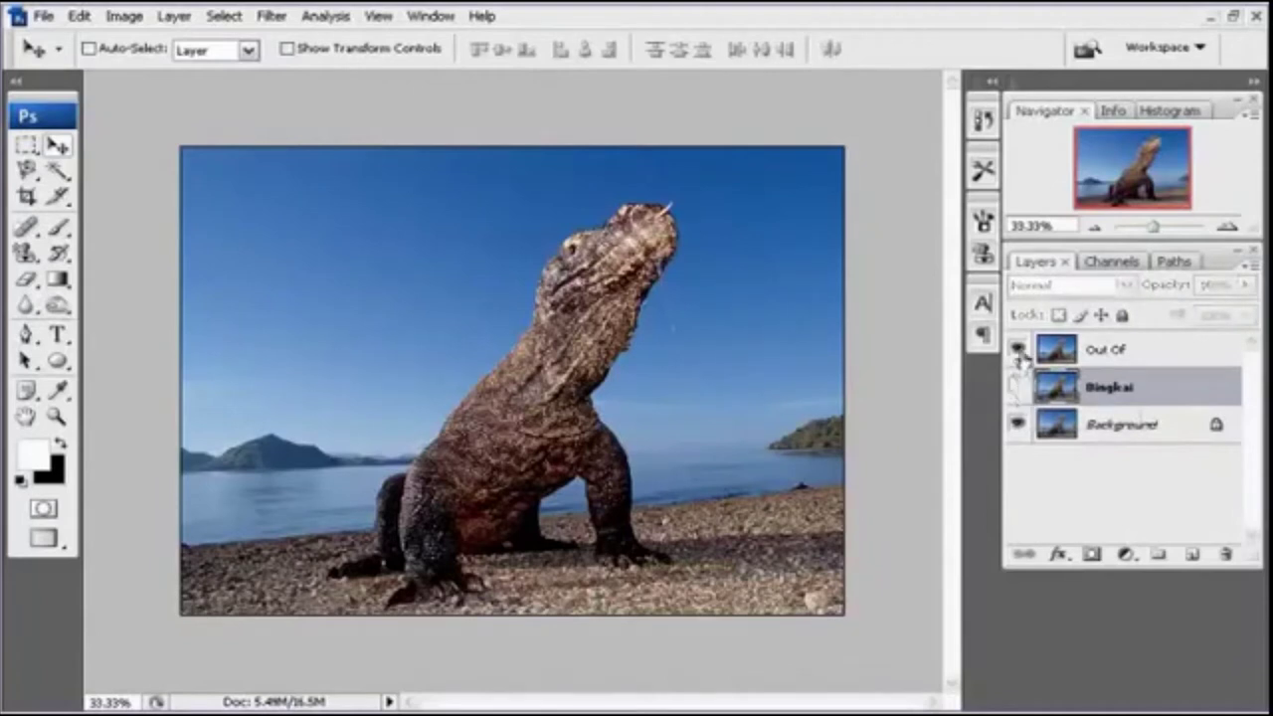
click(1017, 350)
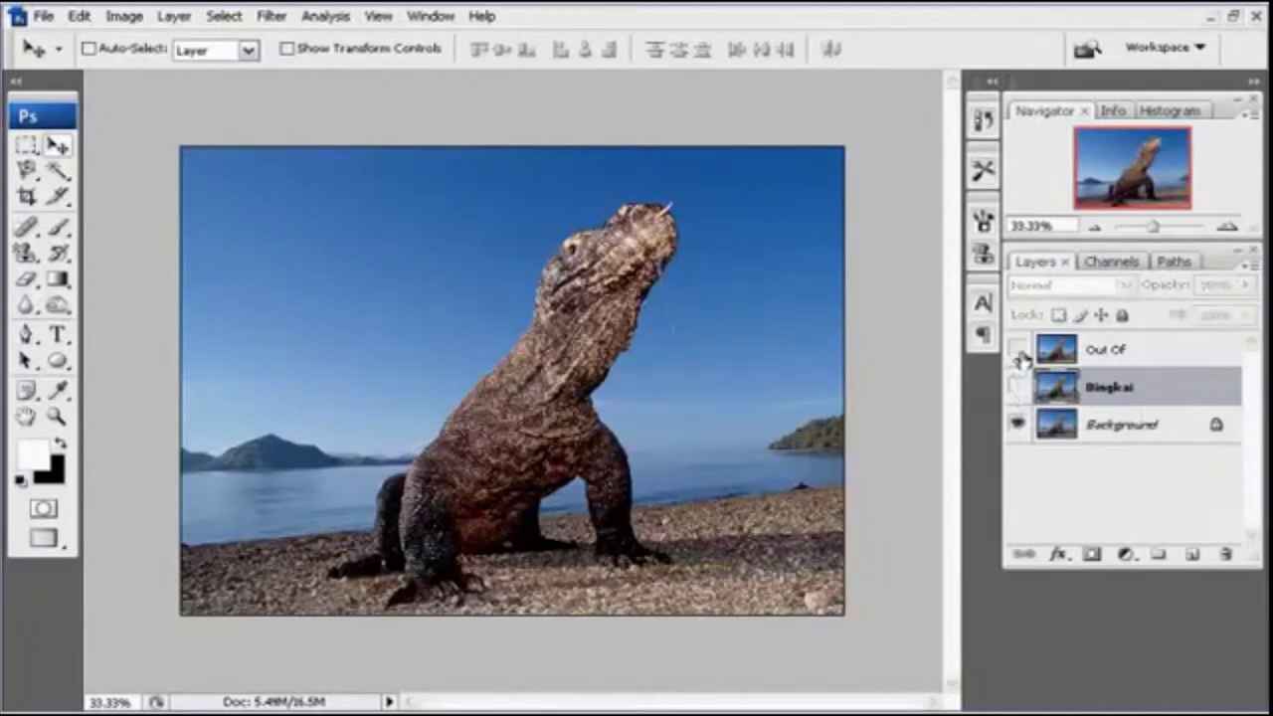
click(1116, 426)
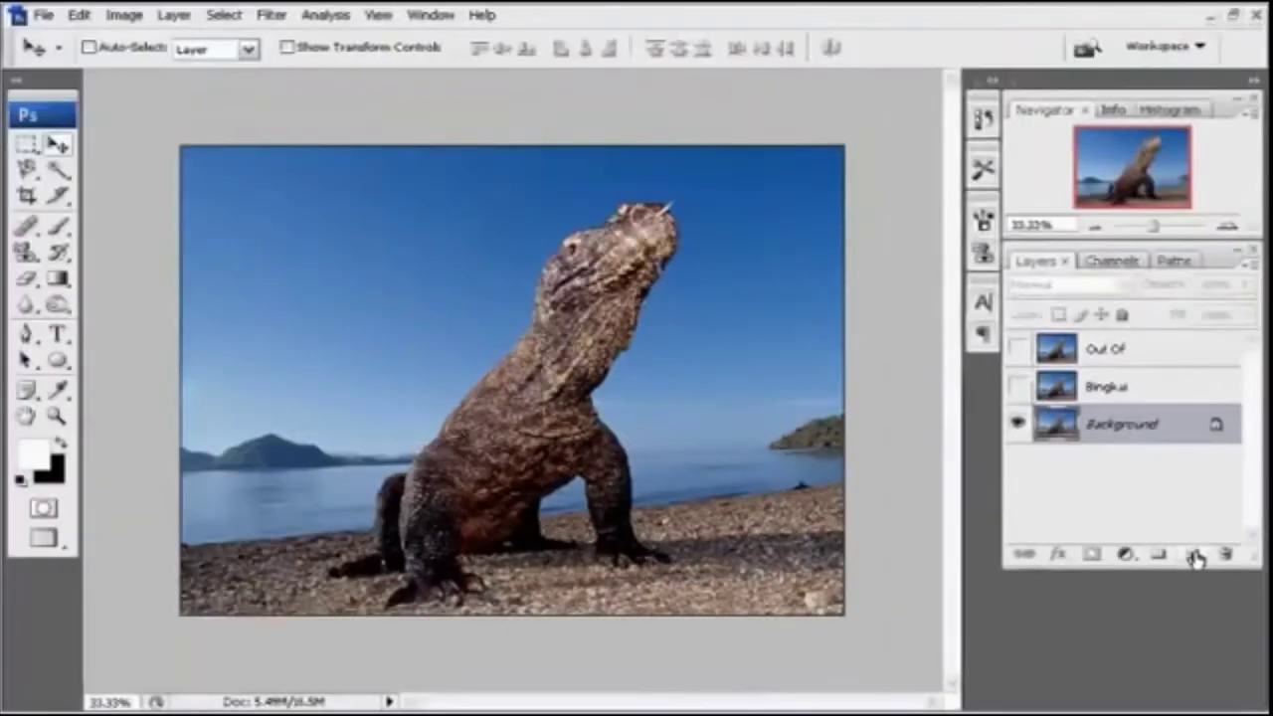
Add a new empty layer named 'Gradien' directly above Background.
click(1192, 554)
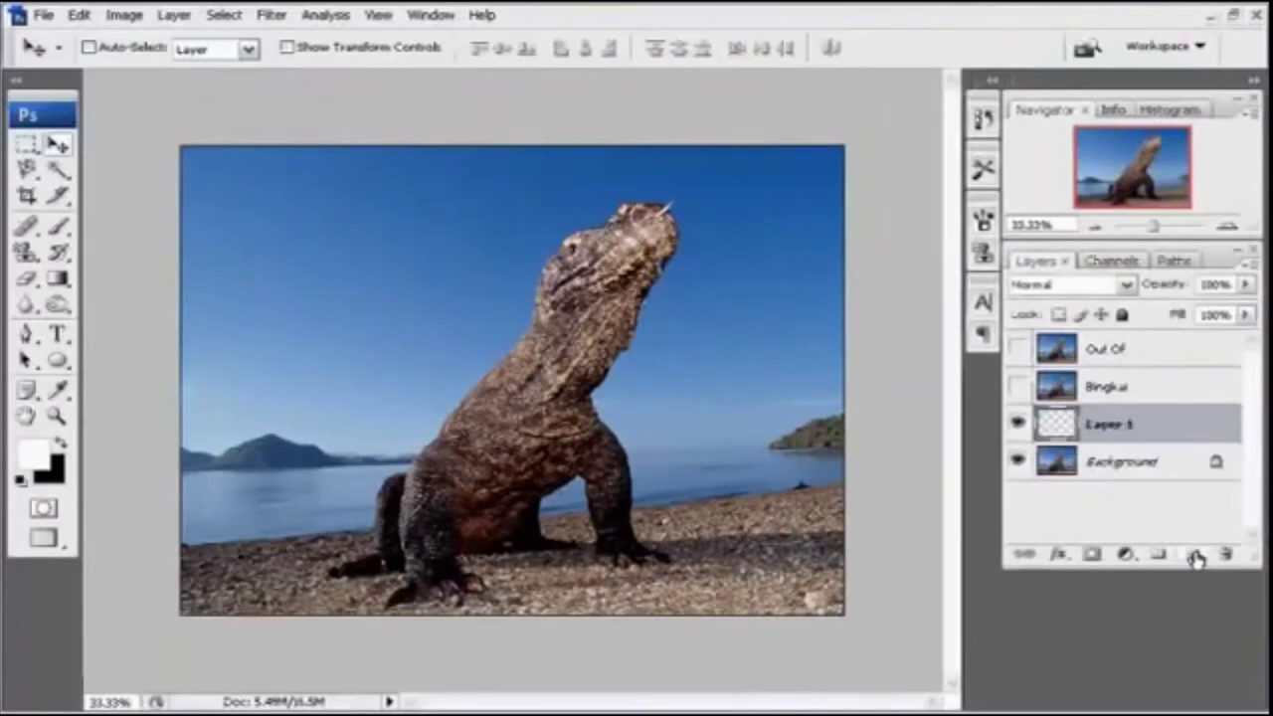
double_click(1118, 428)
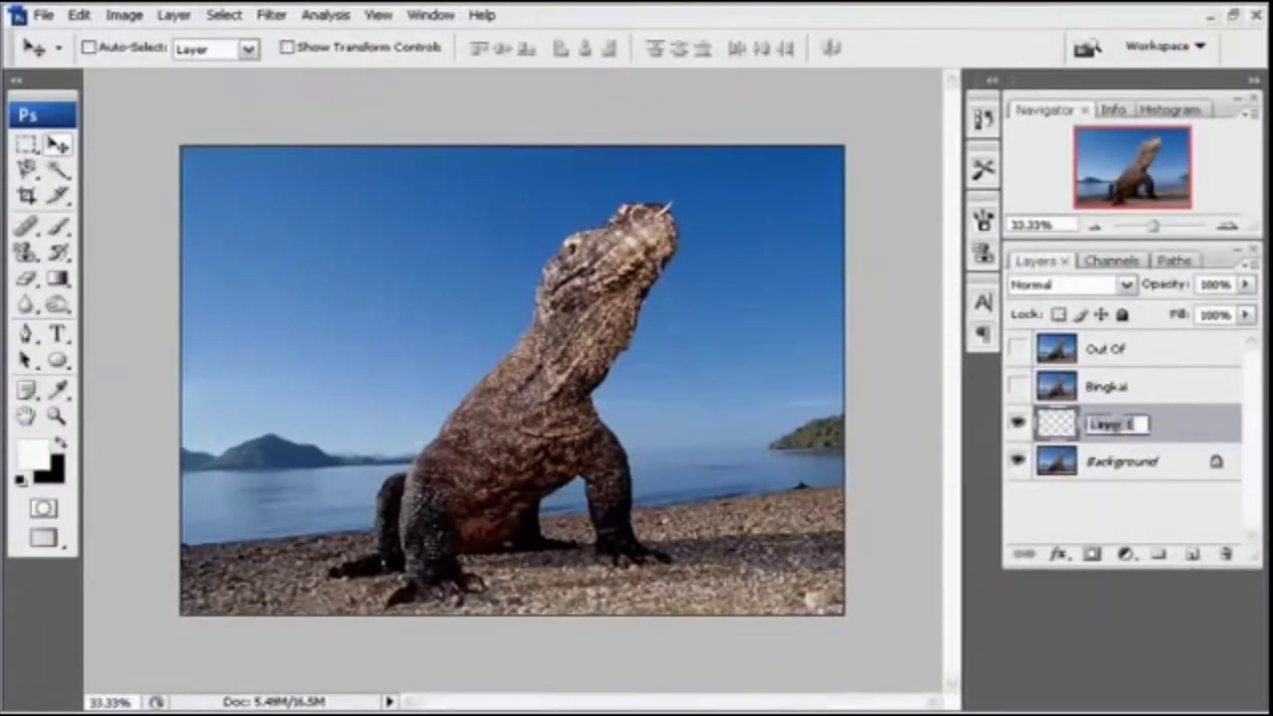
text(G)
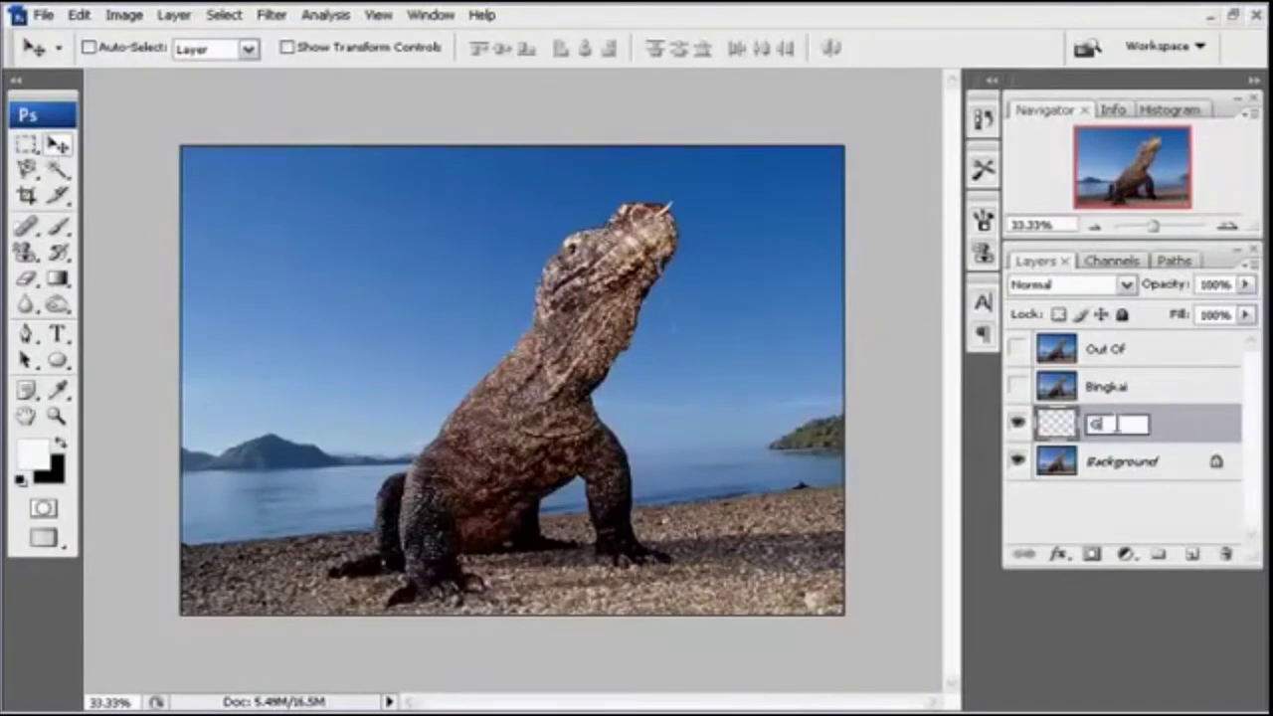
text(radi)
text(en)
key(Return)
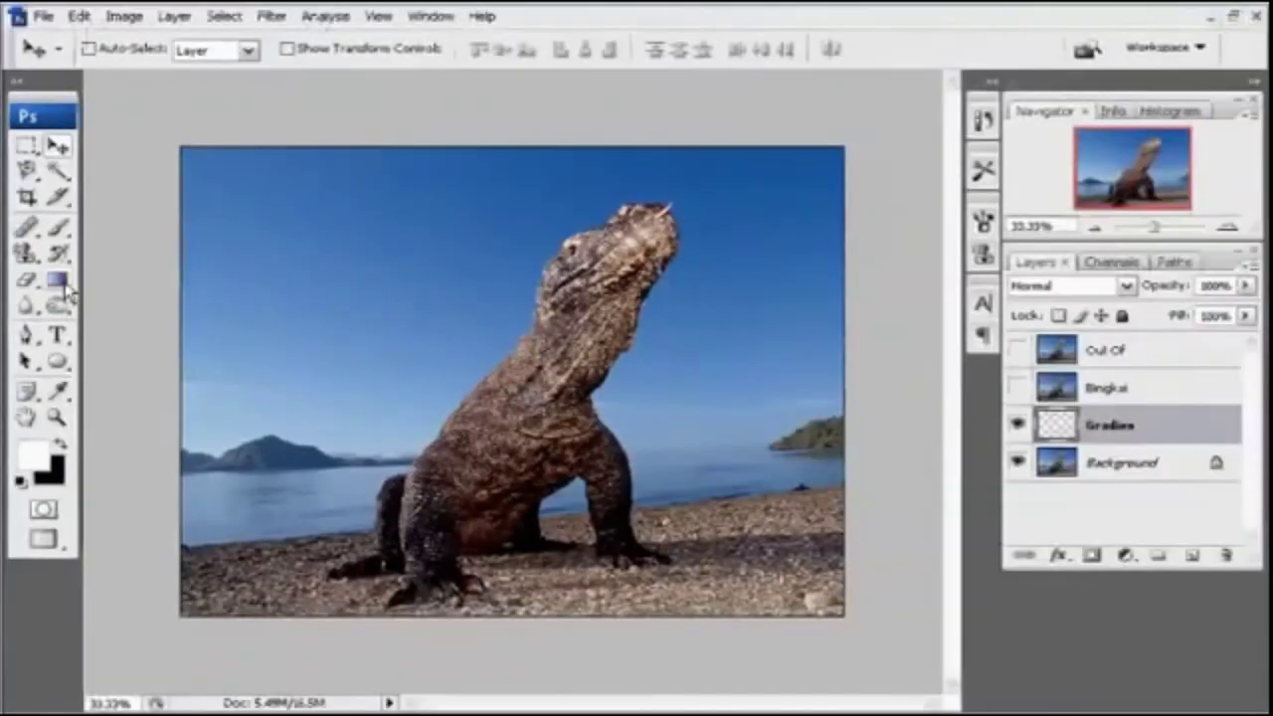
click(58, 281)
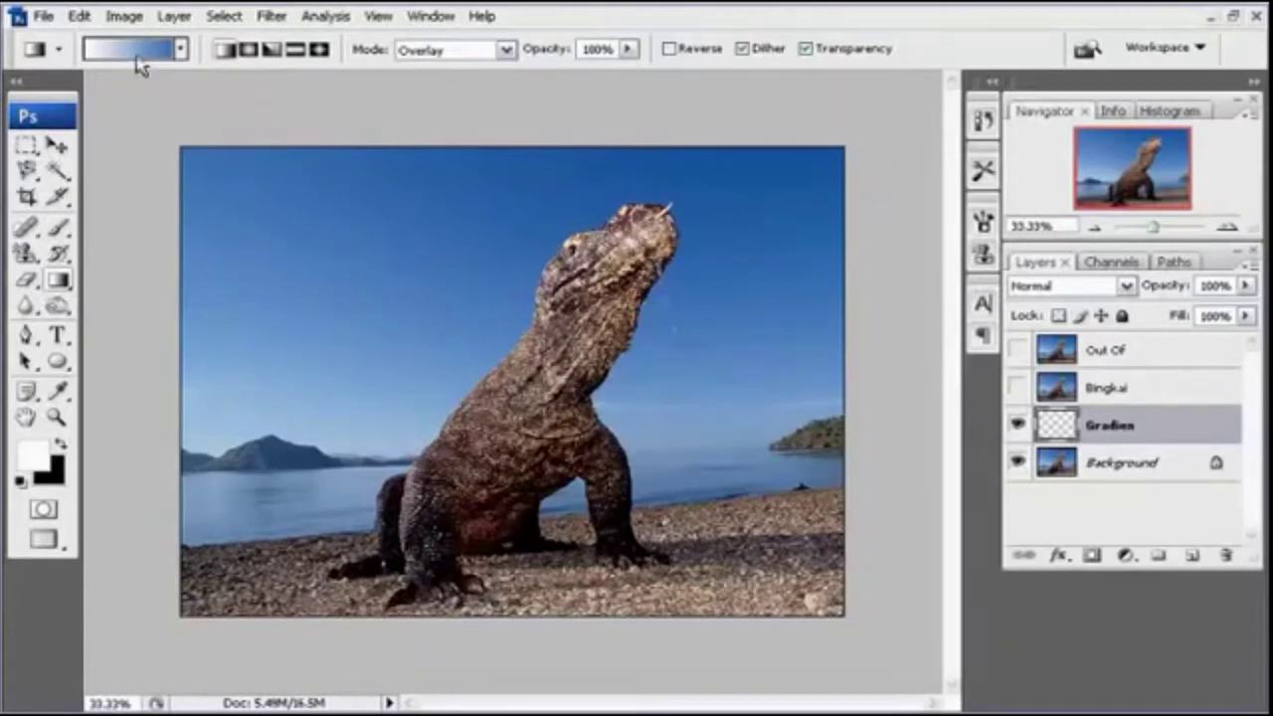
Edit the gradient to run from white to sky blue 3c76b6 sampled from the photo.
click(136, 57)
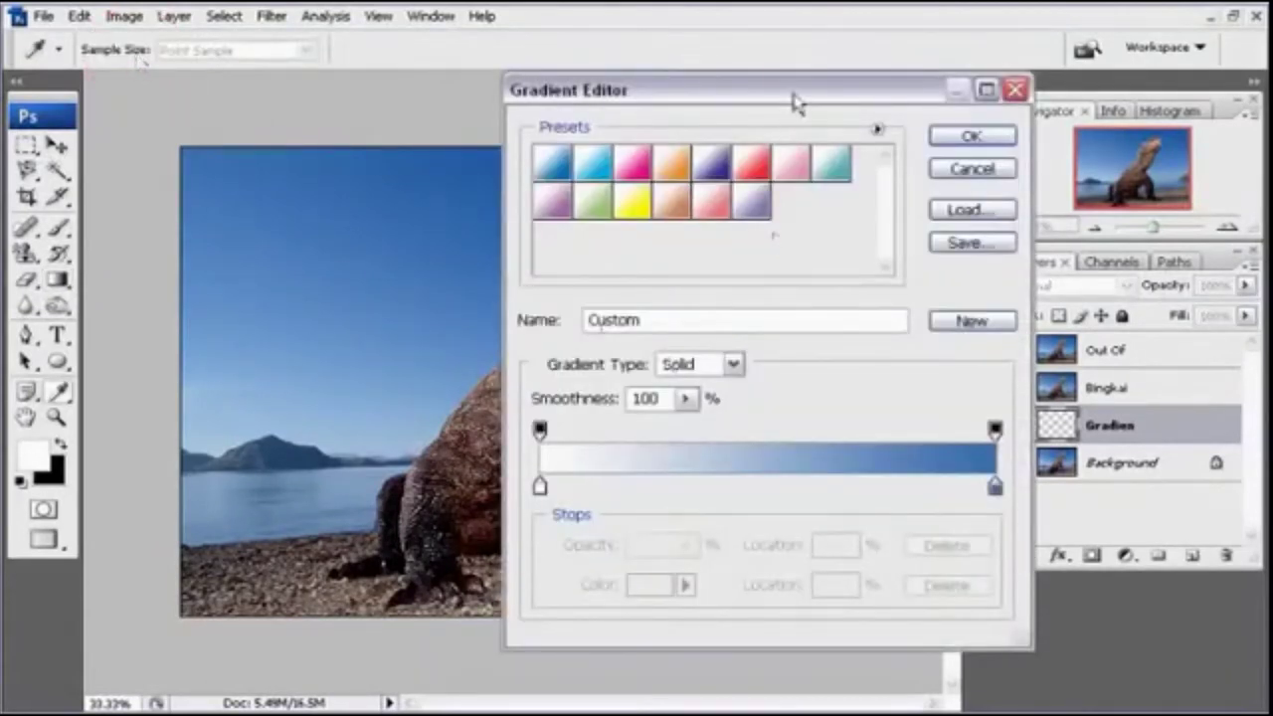
drag(794, 103, 659, 88)
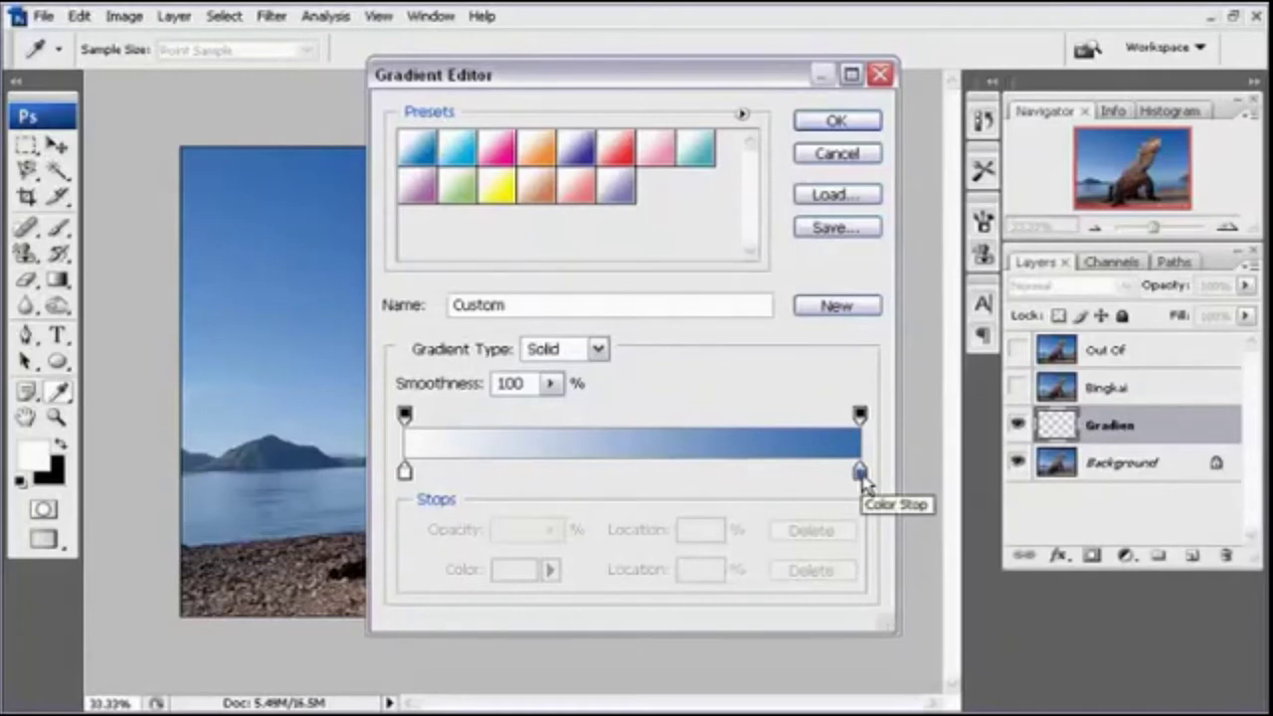
click(860, 474)
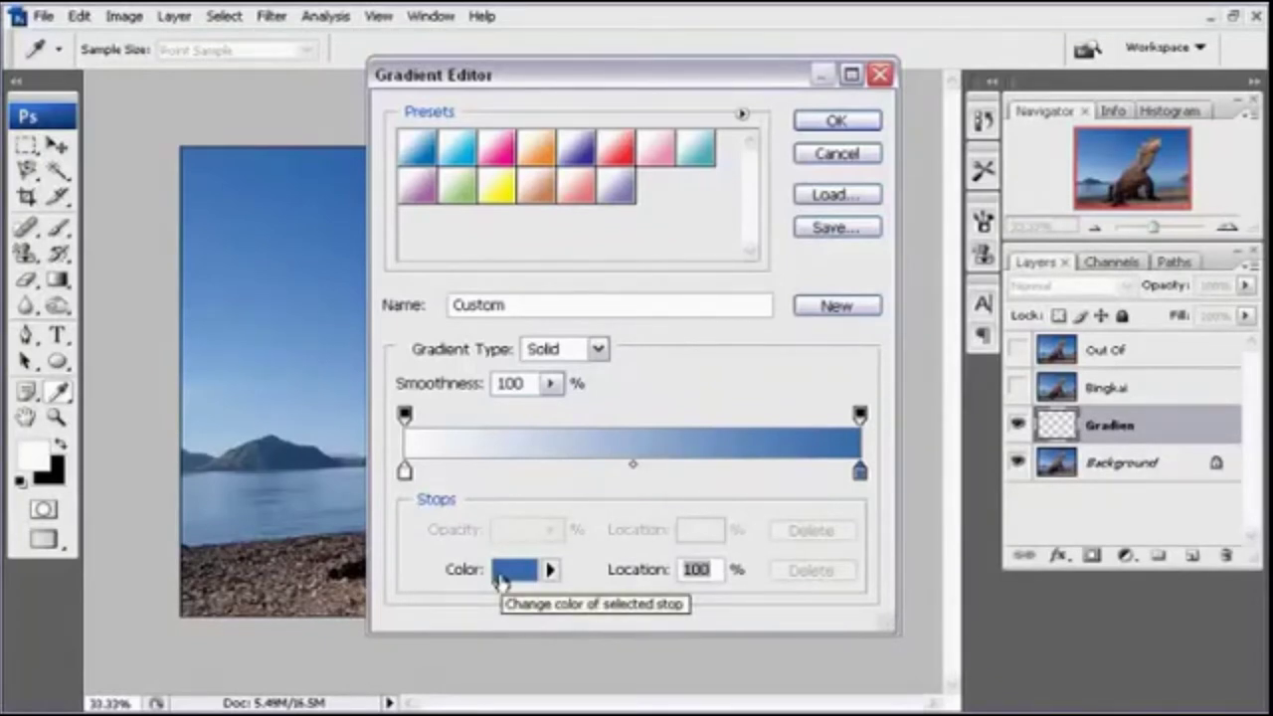
click(512, 570)
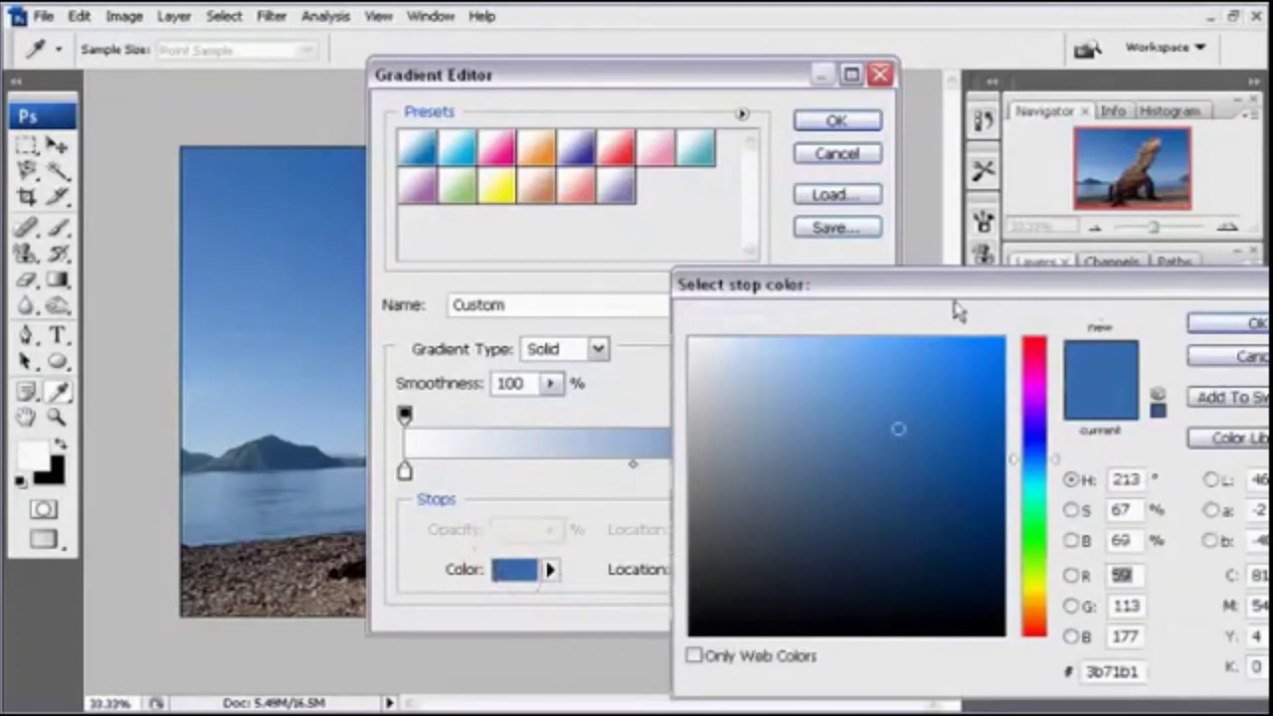
drag(961, 296, 772, 223)
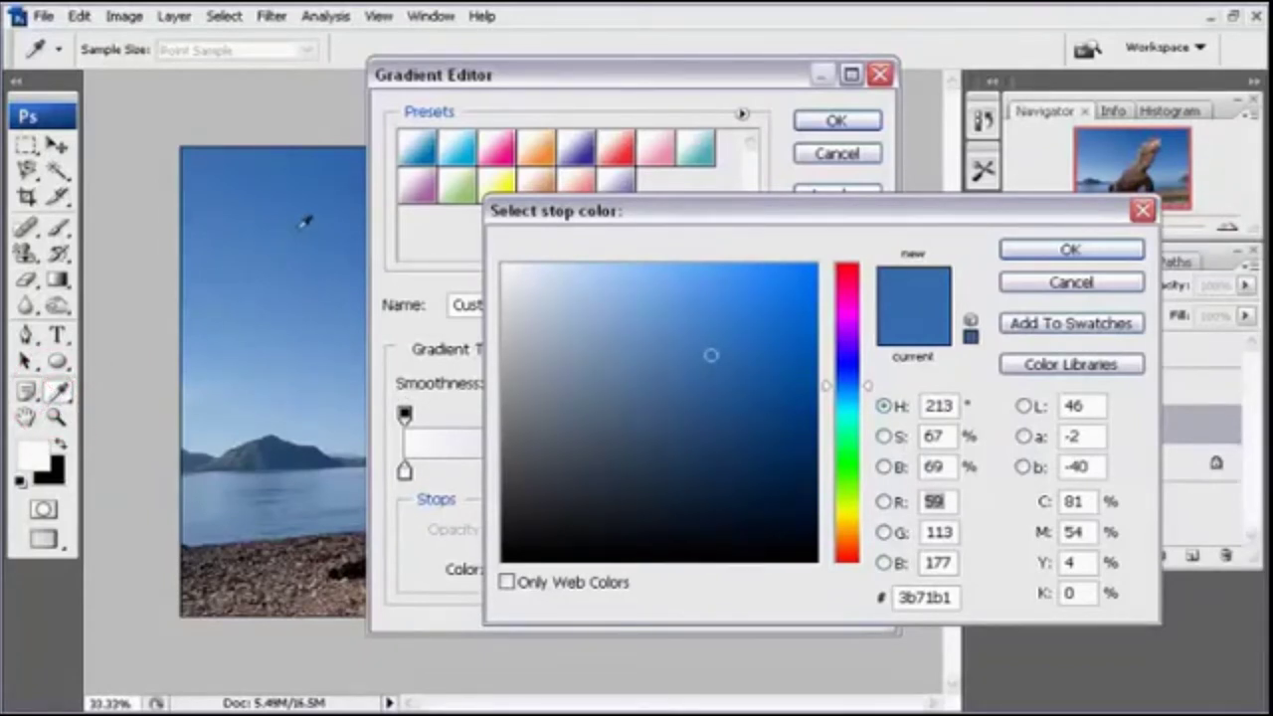
mouse_move(289, 233)
mouse_down()
mouse_move(329, 208)
mouse_move(346, 177)
mouse_up()
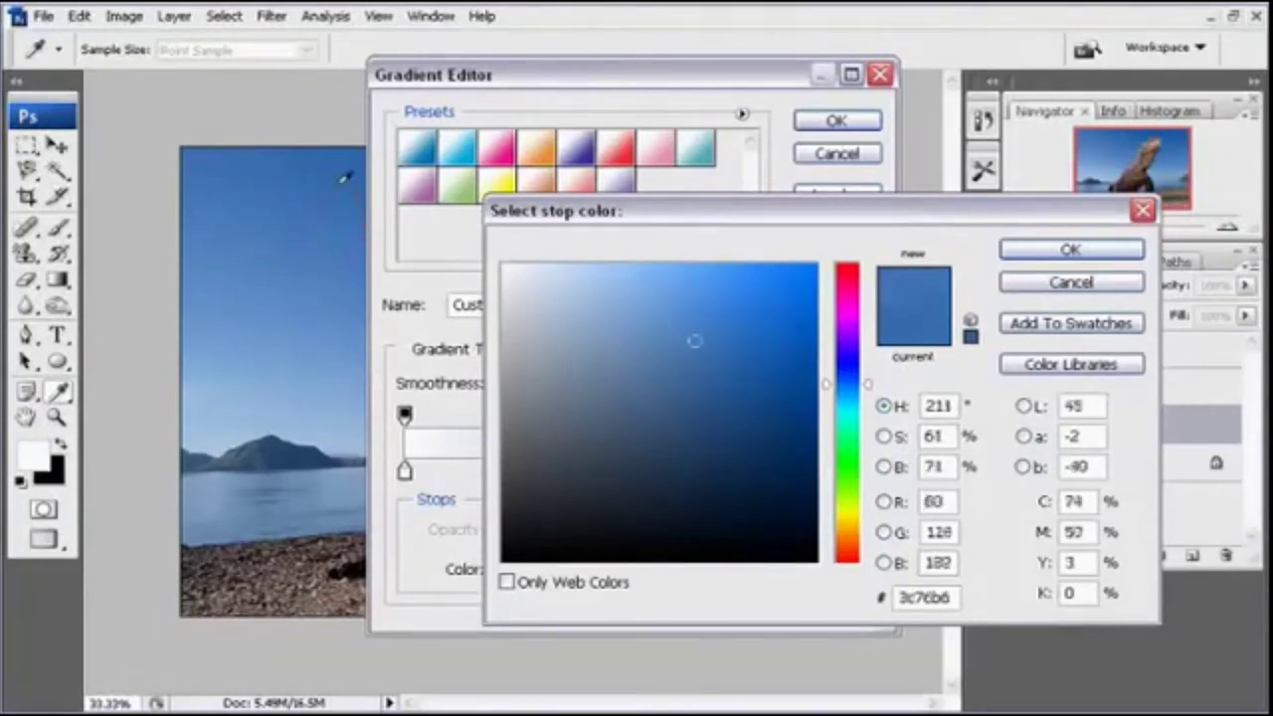
click(1030, 252)
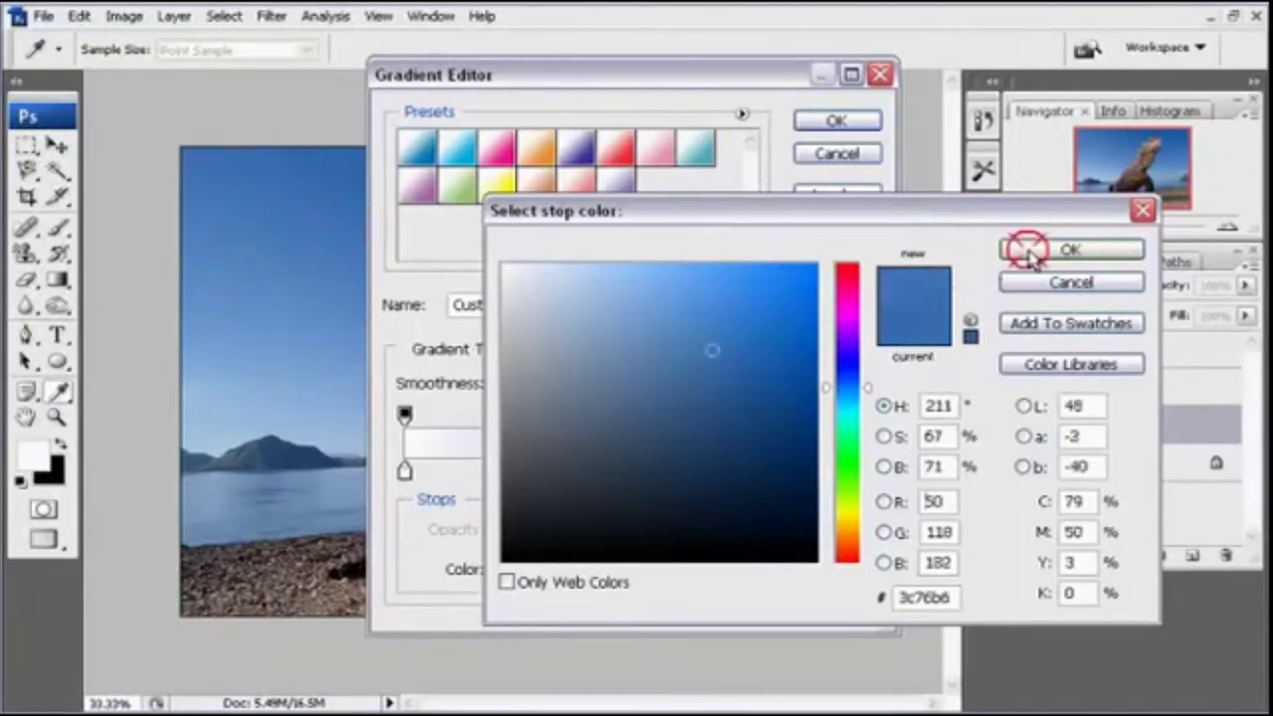
click(836, 121)
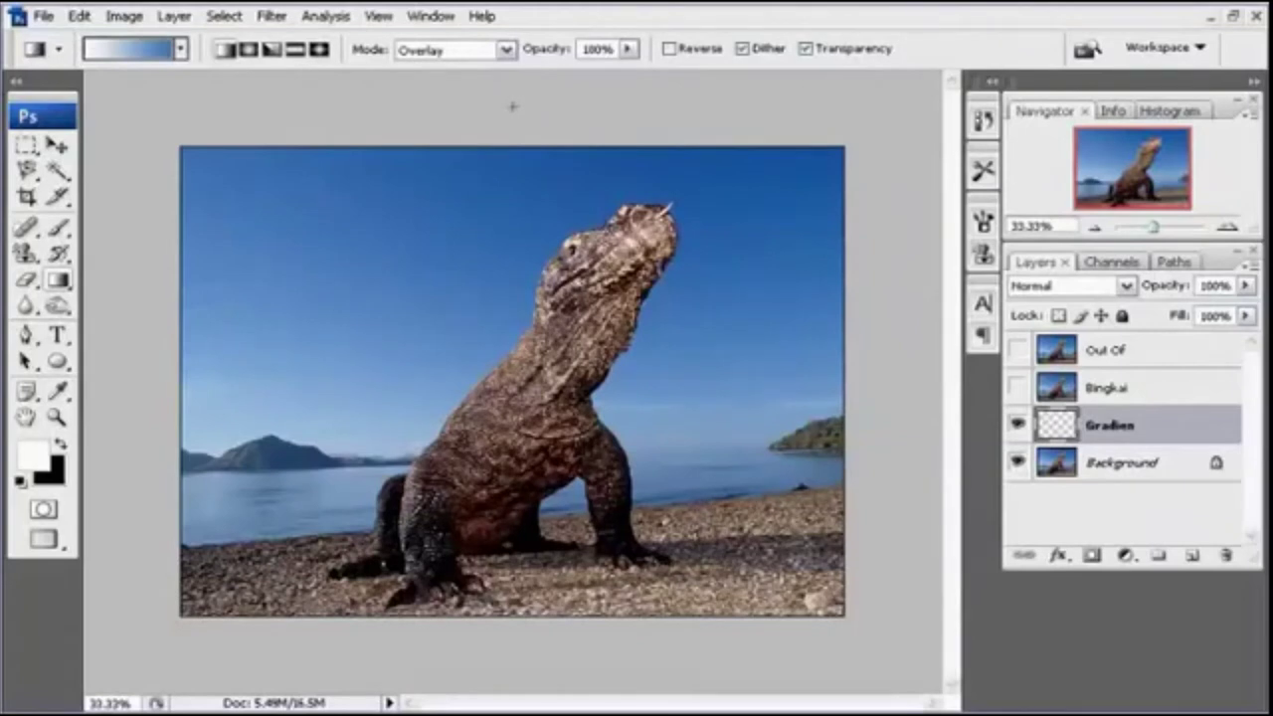
Fill the Gradien layer top to bottom, white at the top fading to sky blue.
drag(512, 105, 513, 204)
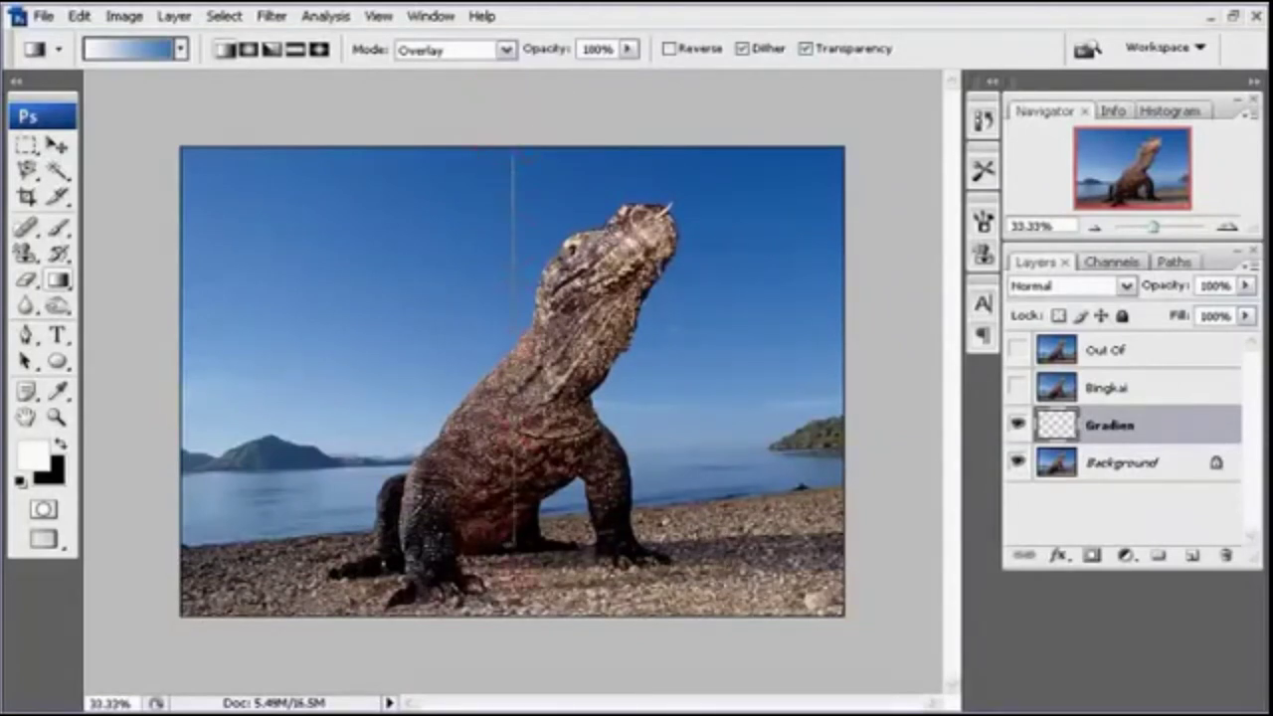
drag(513, 289, 514, 648)
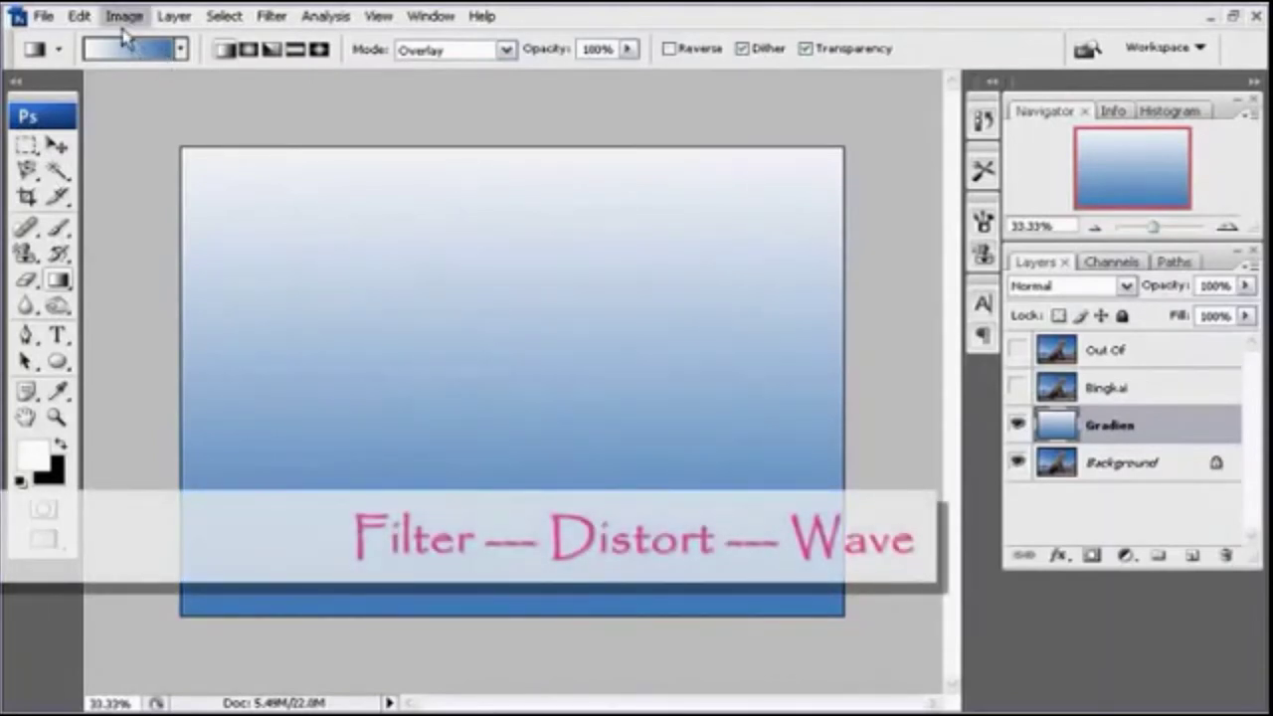
Open the Wave distortion filter and set its type to Square.
click(283, 24)
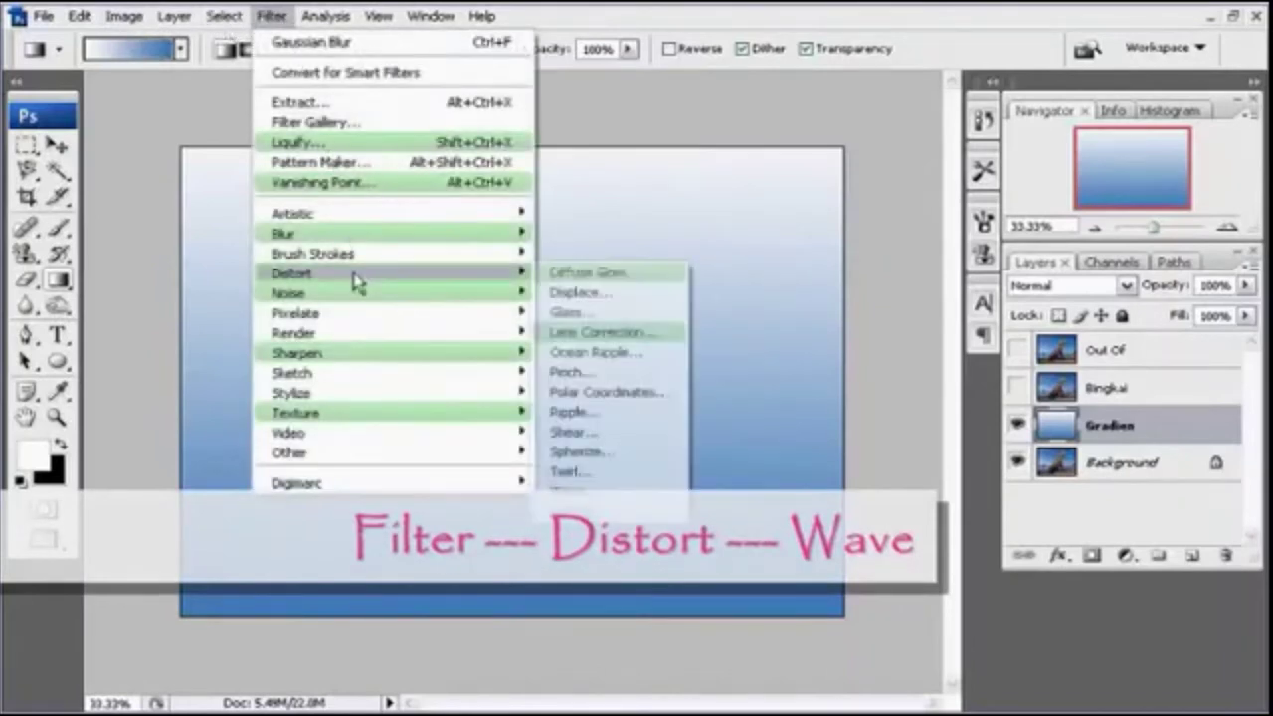
mouse_move(292, 272)
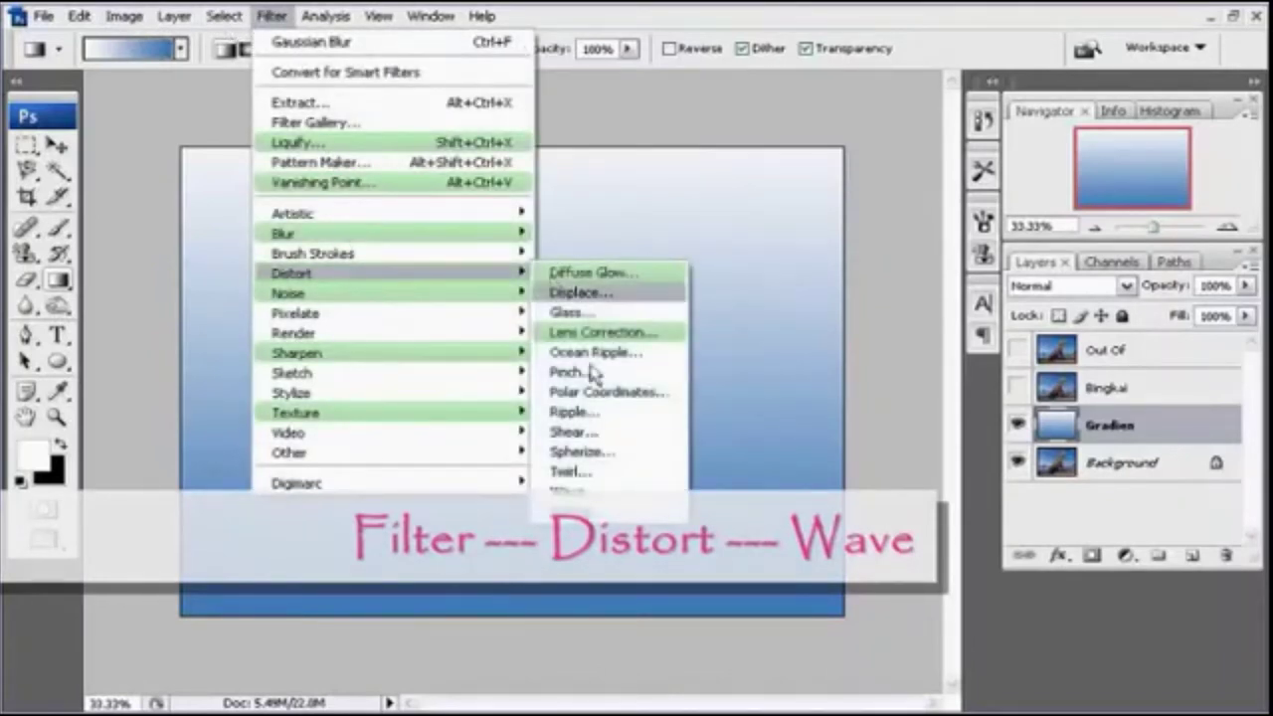
click(619, 491)
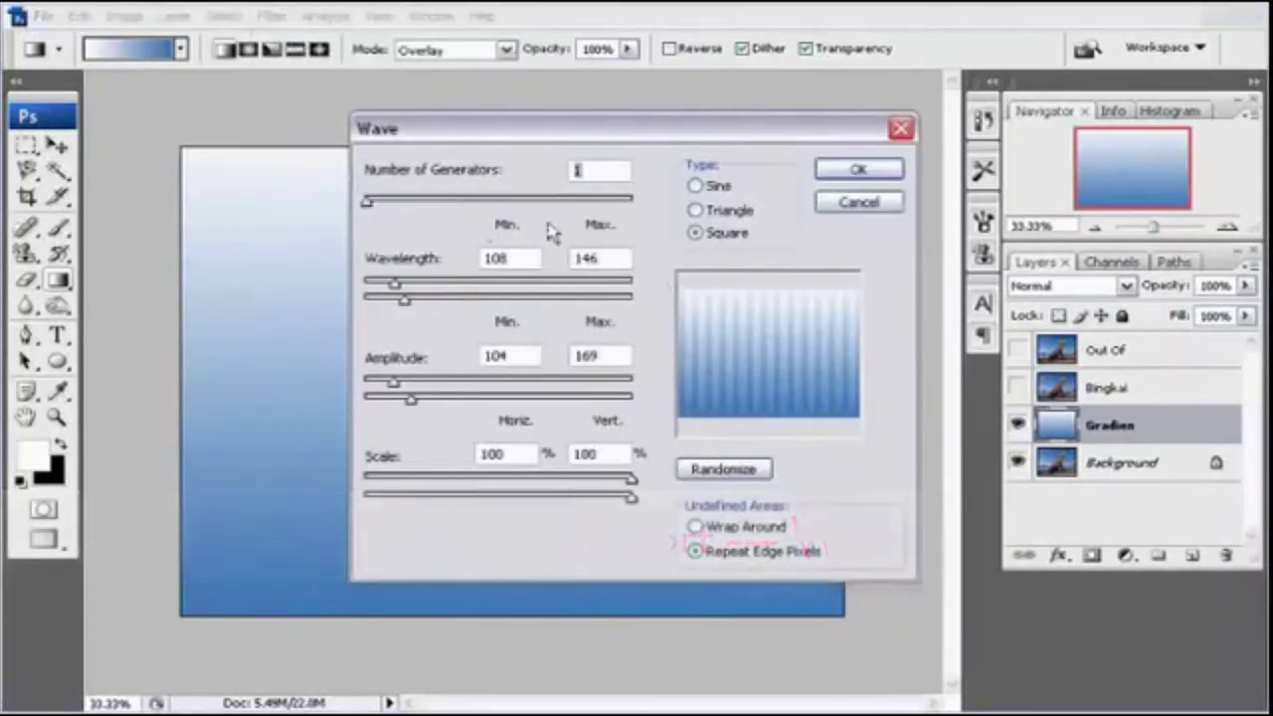
click(605, 171)
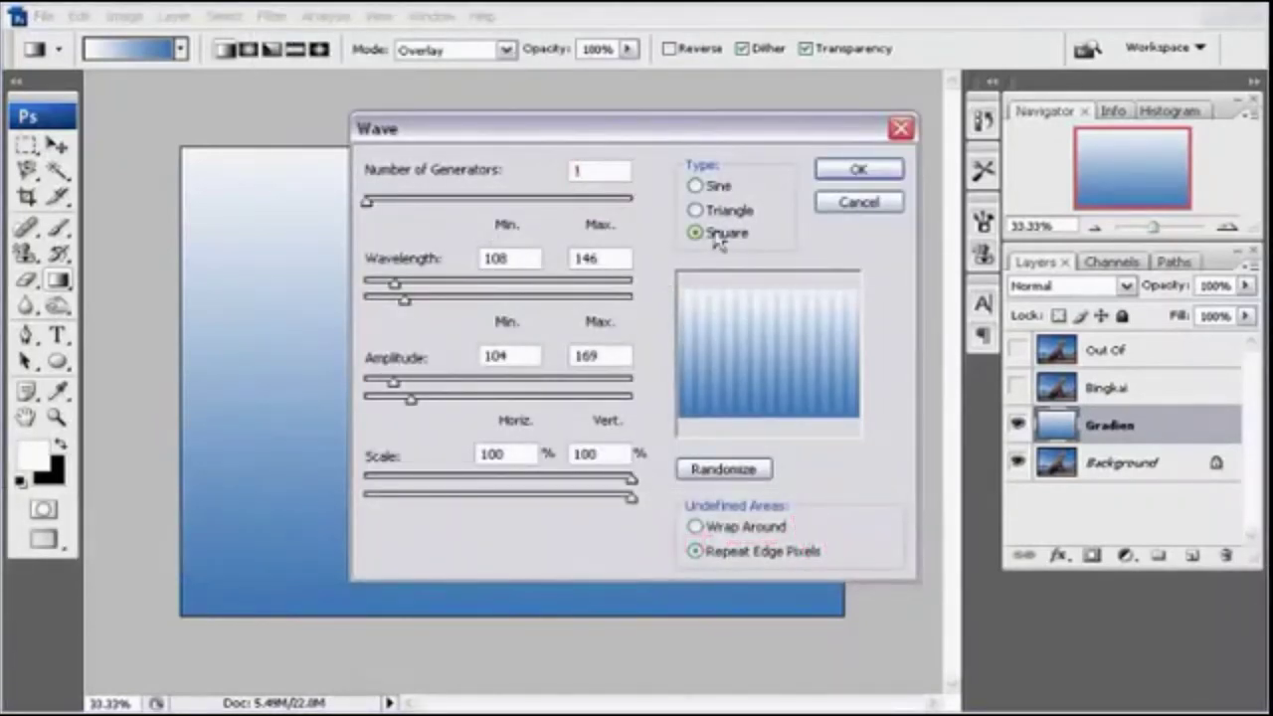
click(723, 193)
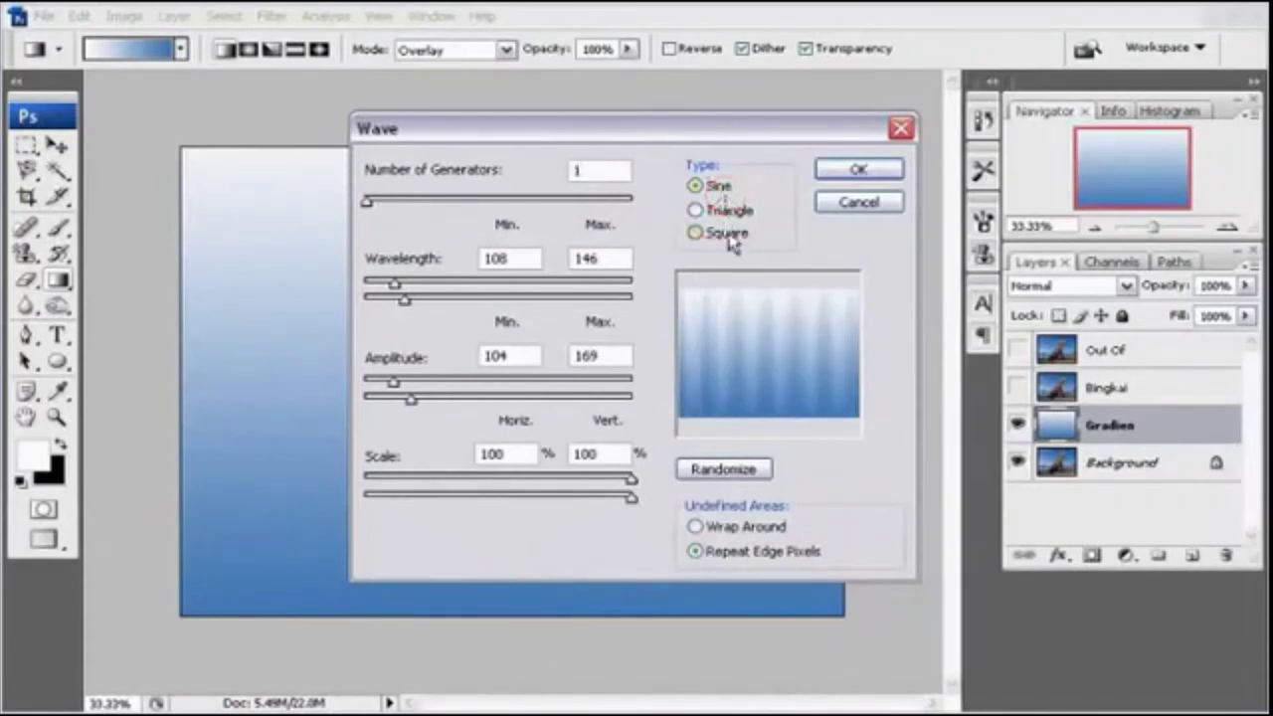
click(729, 237)
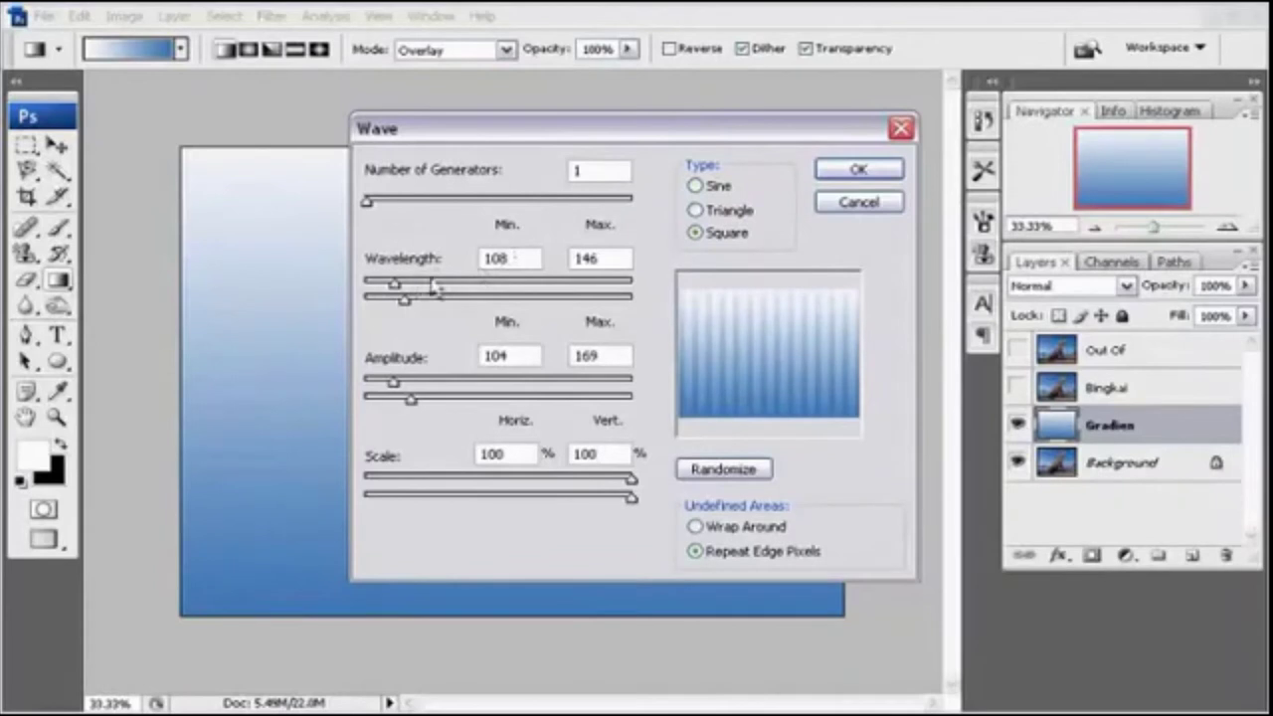
Set wavelength 108–155 and amplitude 104–169 with Repeat Edge Pixels, and apply the Wave.
click(512, 256)
click(609, 257)
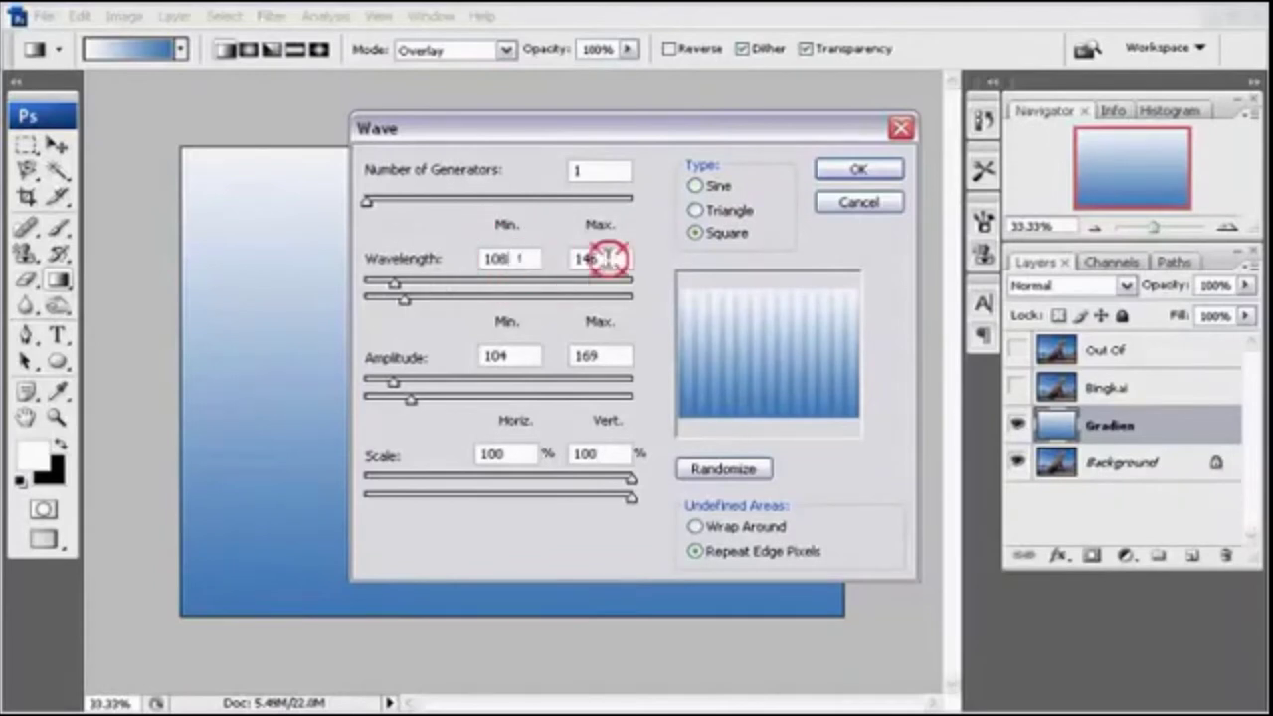
click(405, 298)
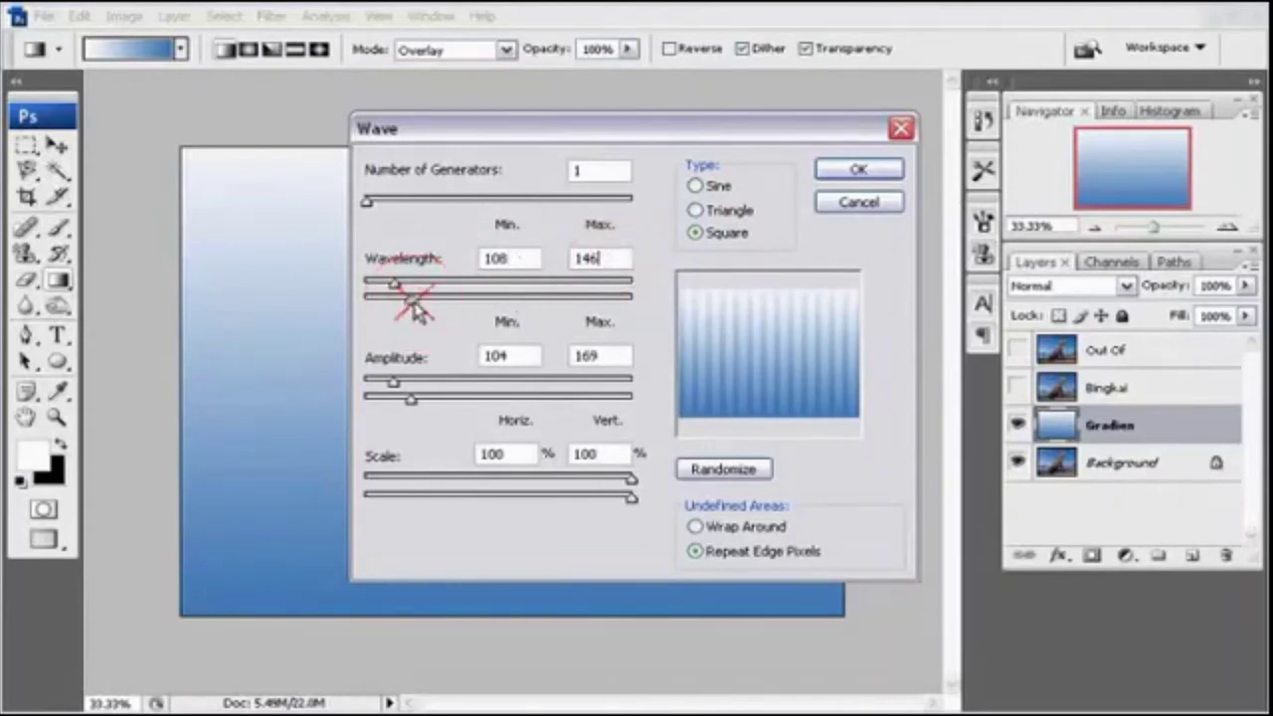
click(407, 302)
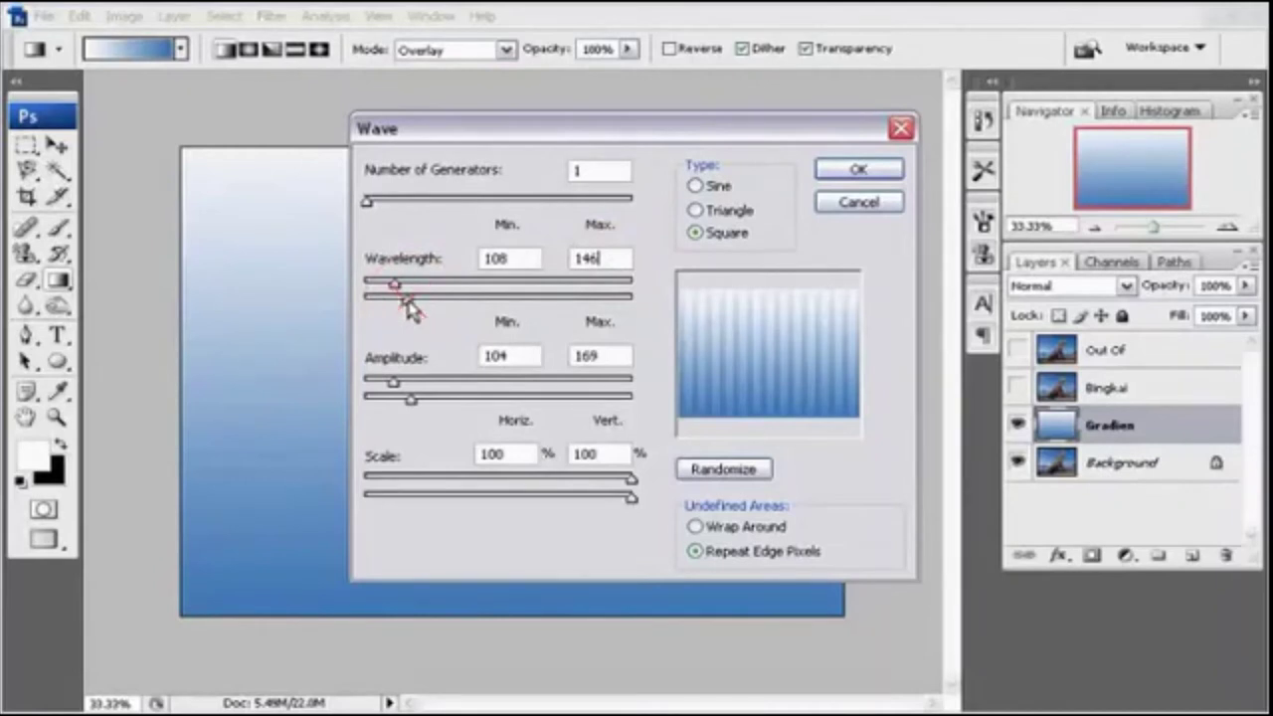
drag(408, 301, 416, 300)
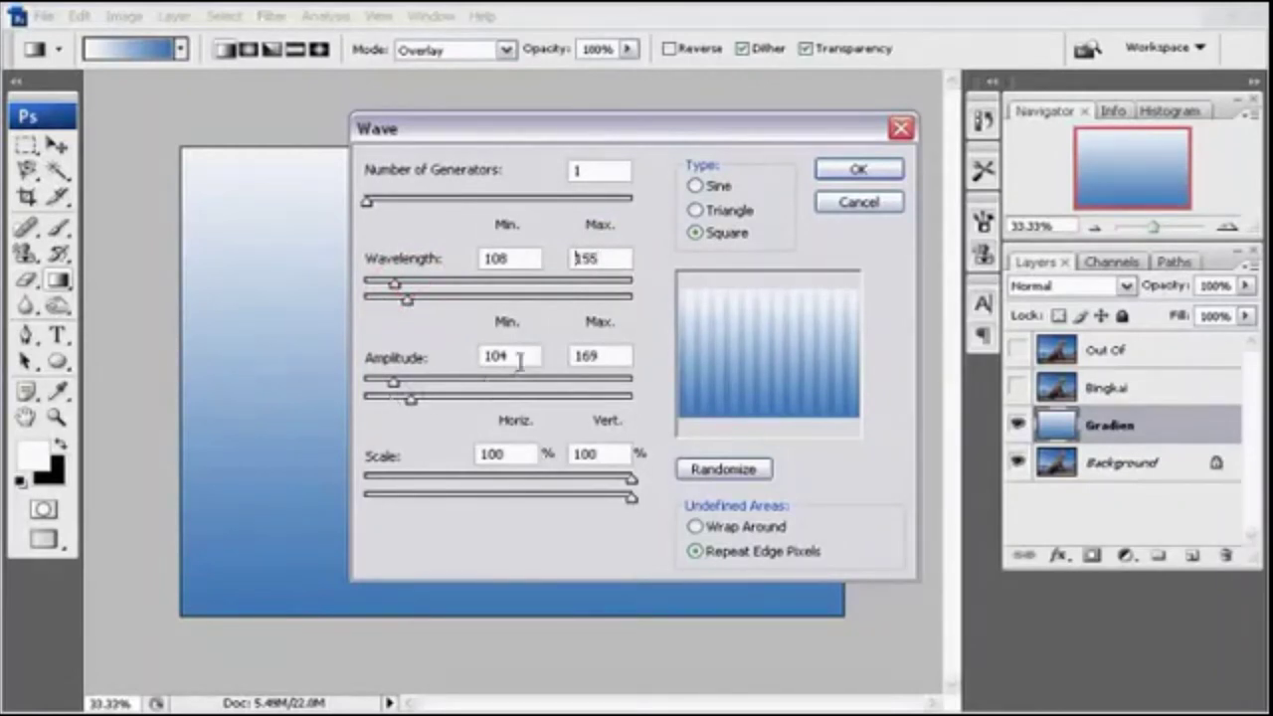
click(519, 357)
click(617, 355)
click(695, 550)
click(696, 550)
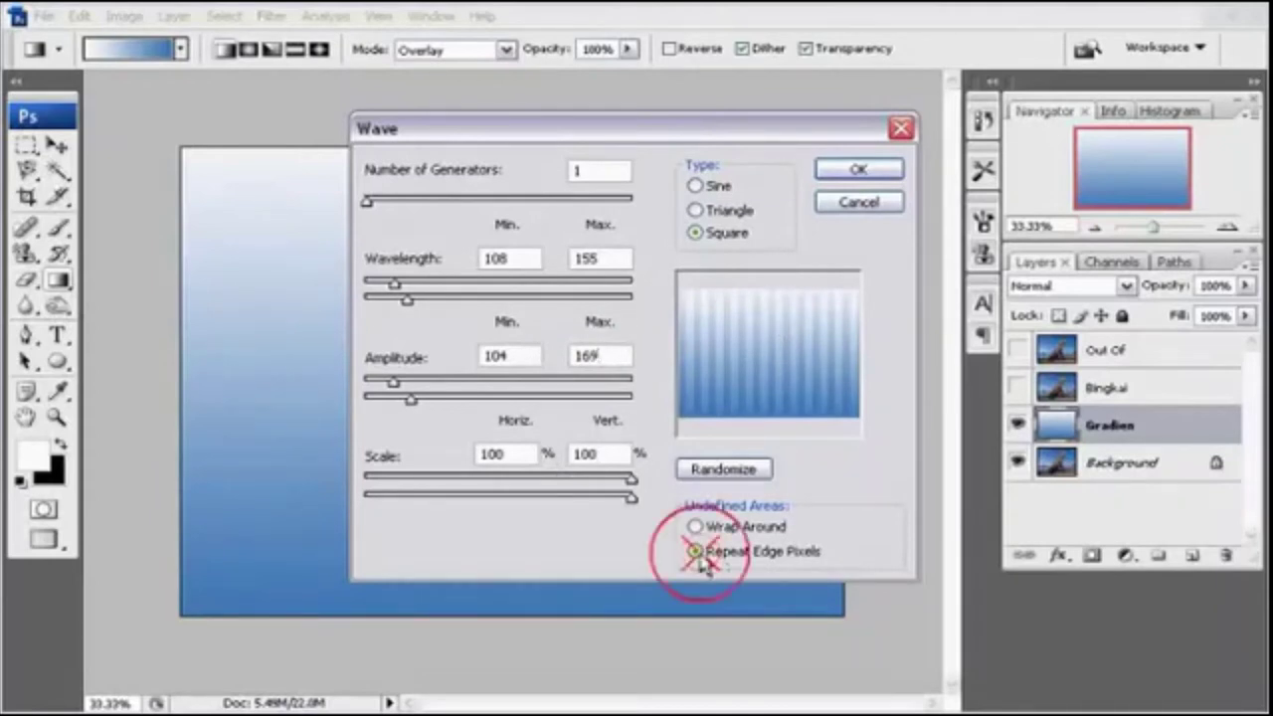
click(696, 550)
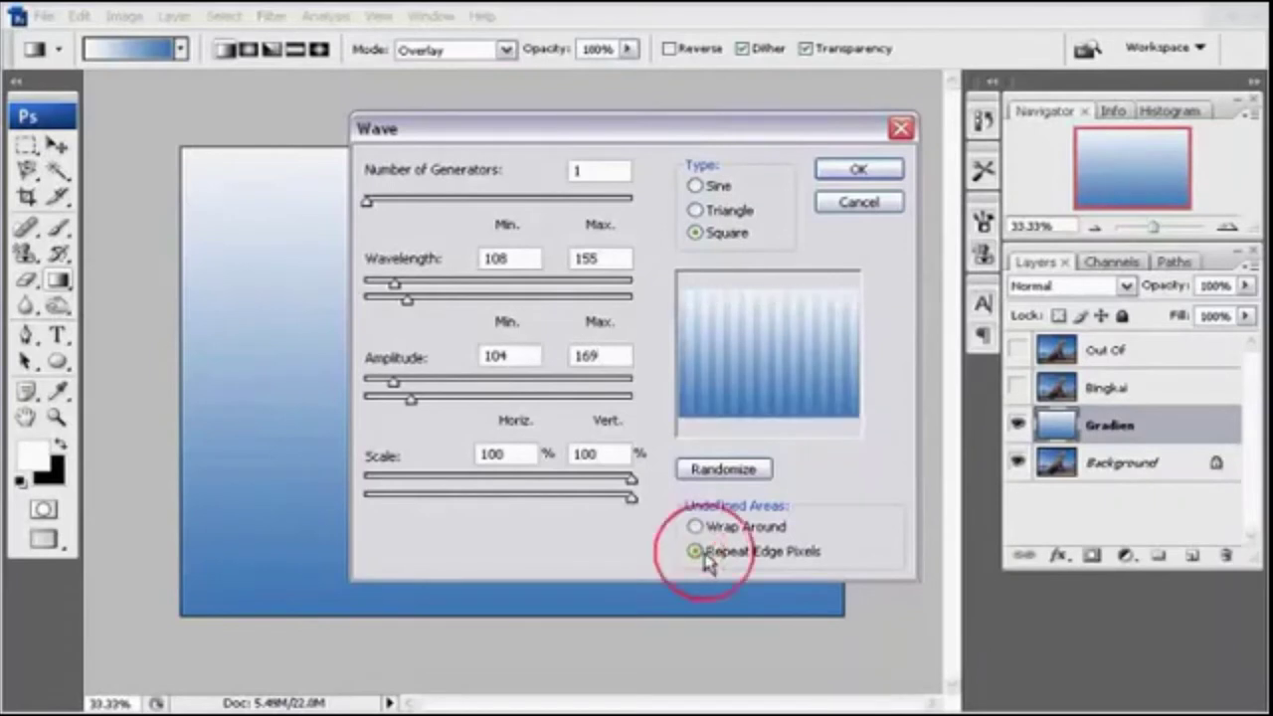
click(855, 173)
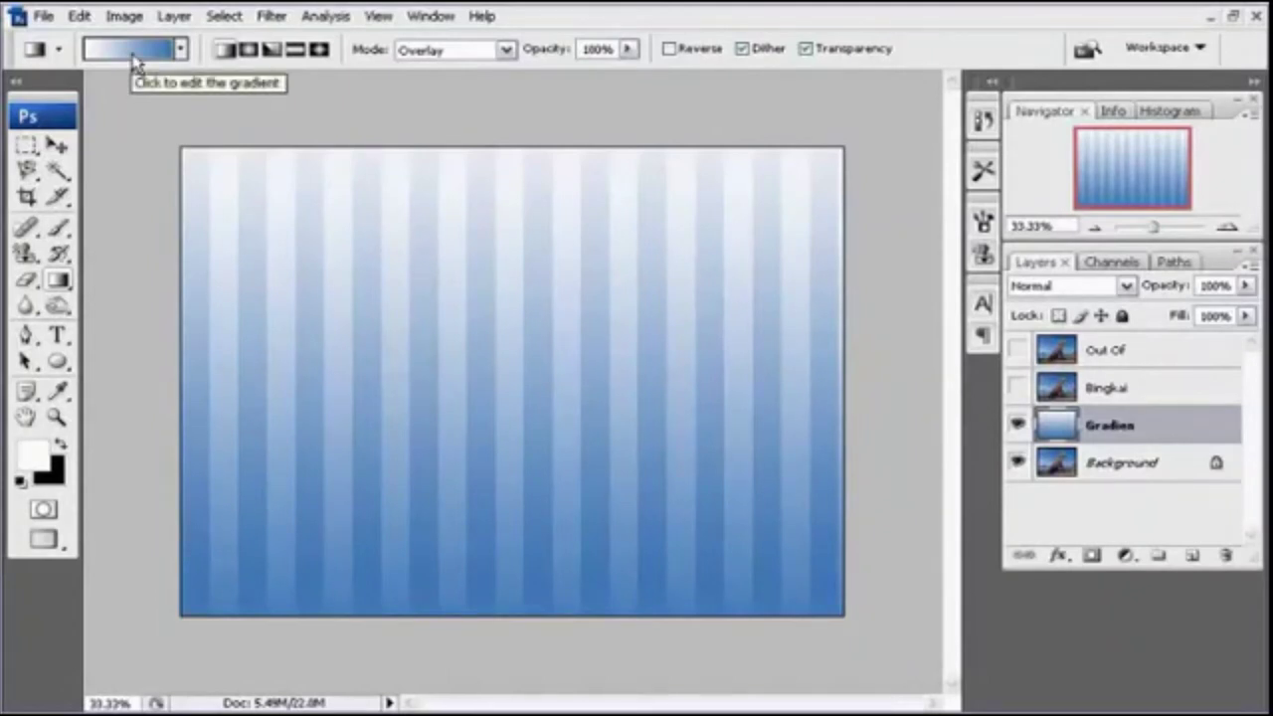
Apply Polar Coordinates (Rectangular to Polar) for a sunburst, then show the Bingkai layer.
click(270, 18)
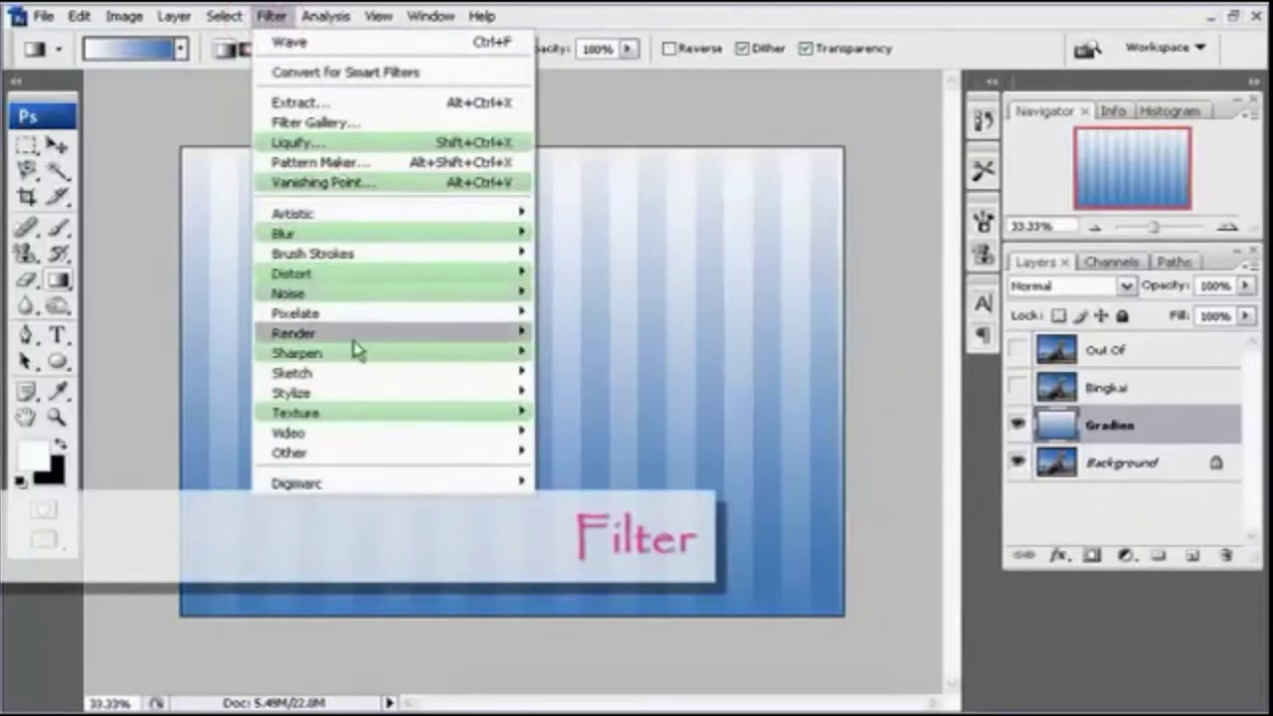
mouse_move(292, 273)
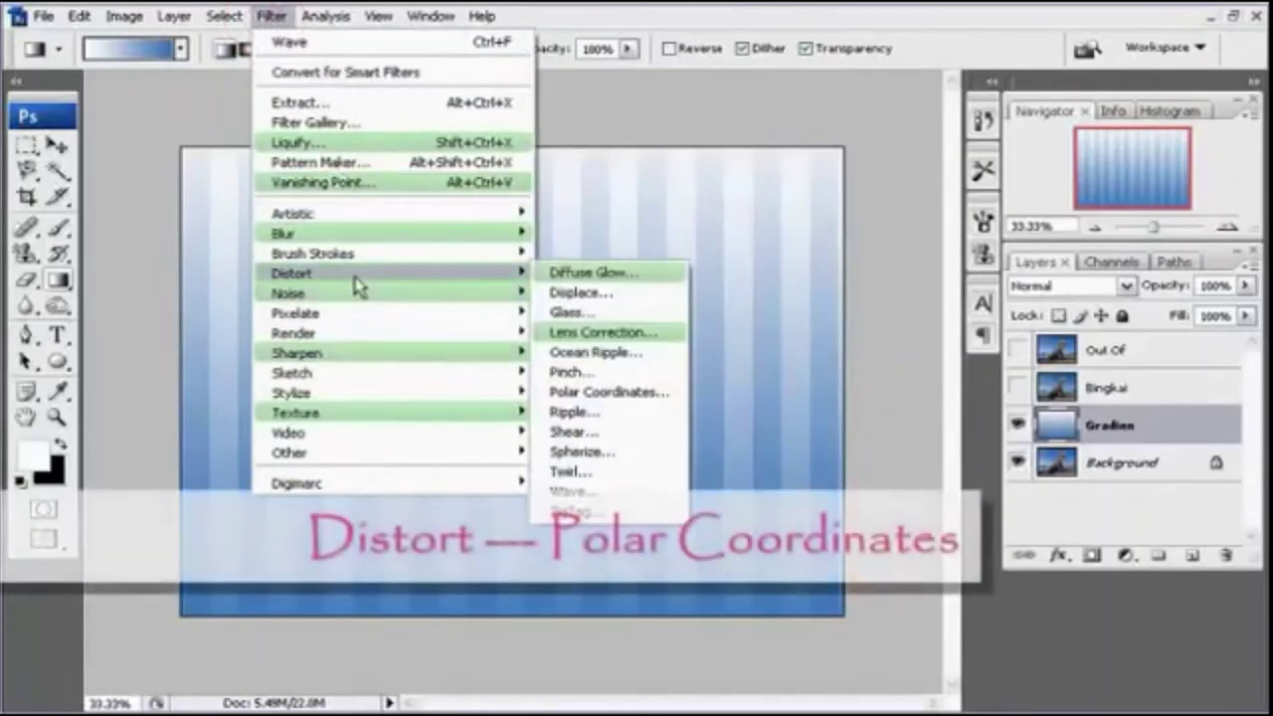
click(639, 395)
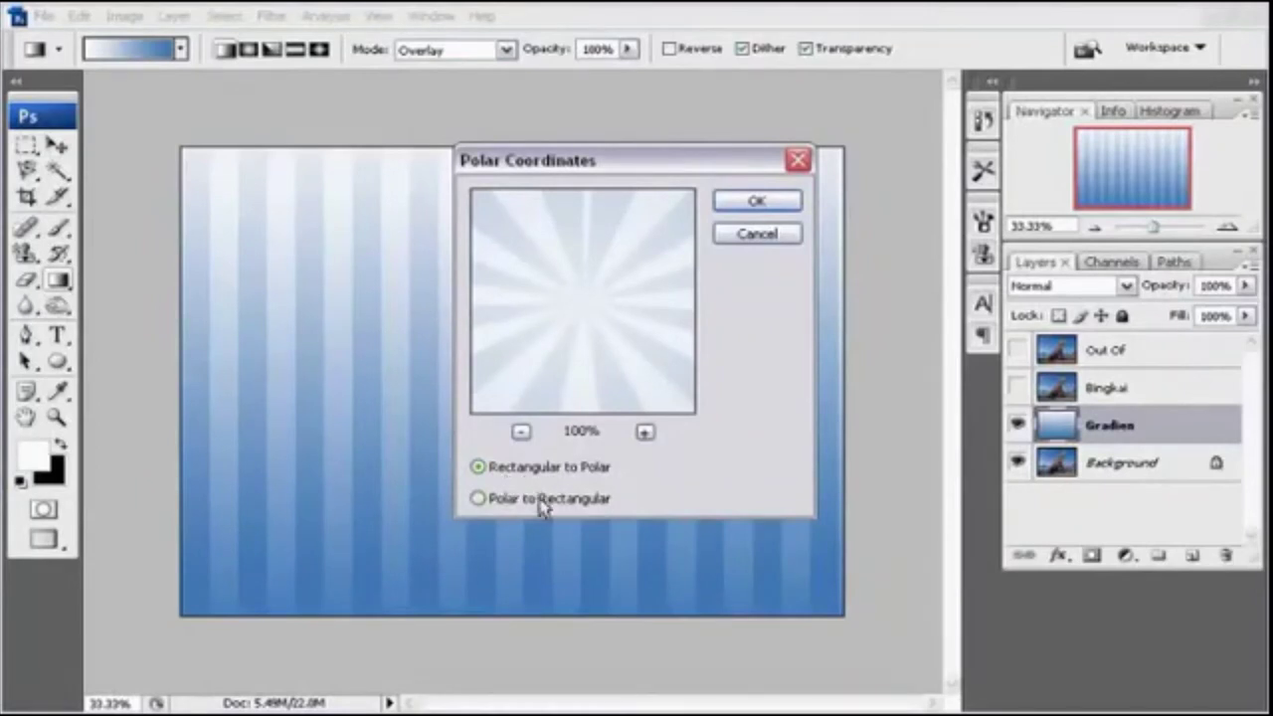
click(541, 502)
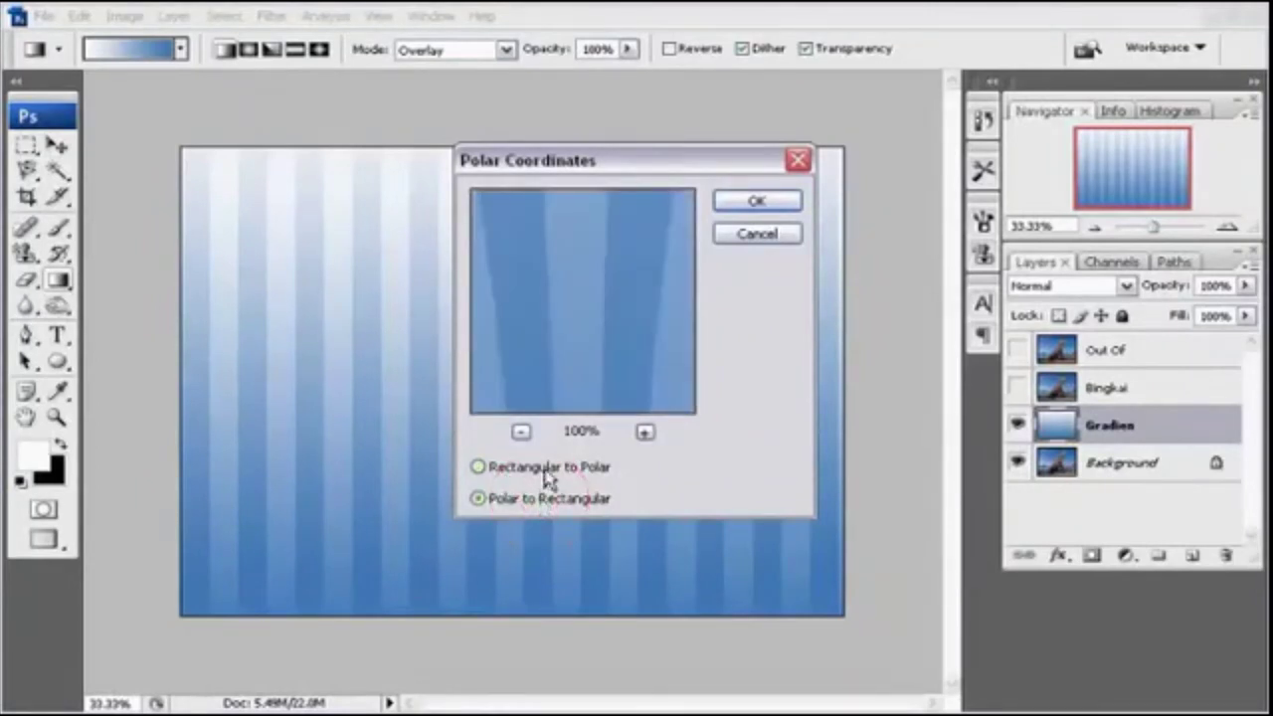
click(478, 466)
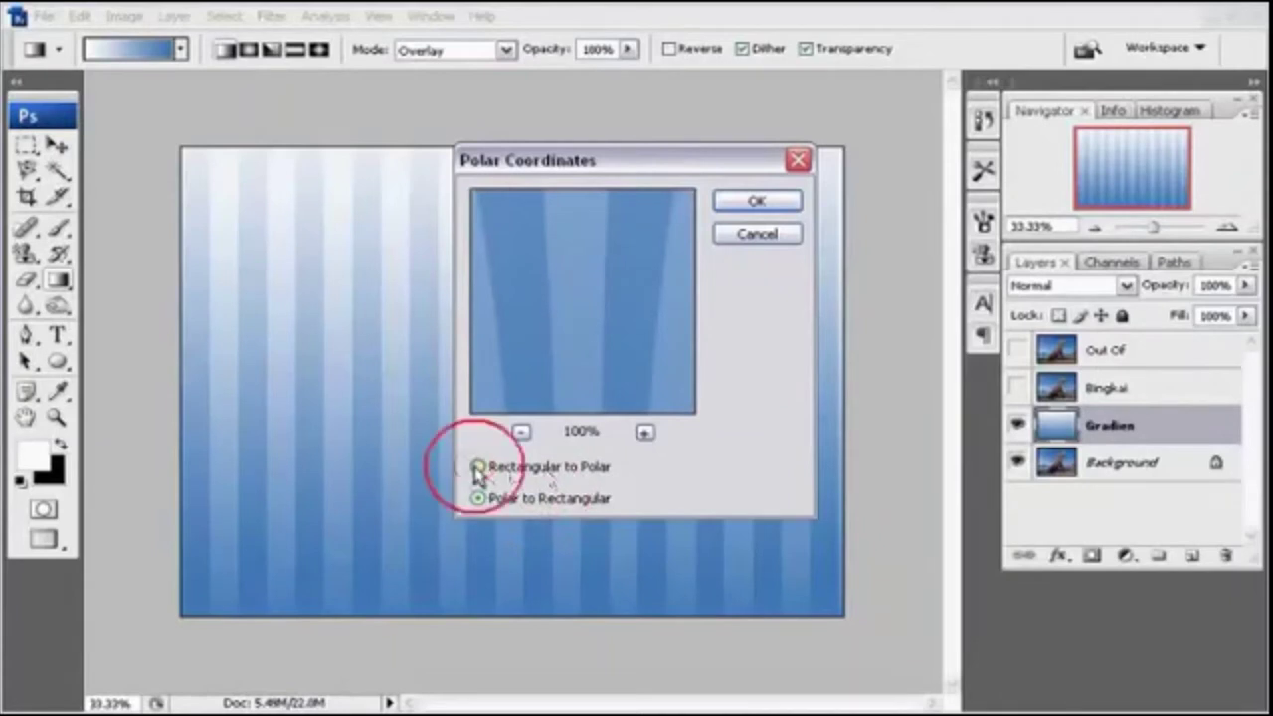
click(746, 202)
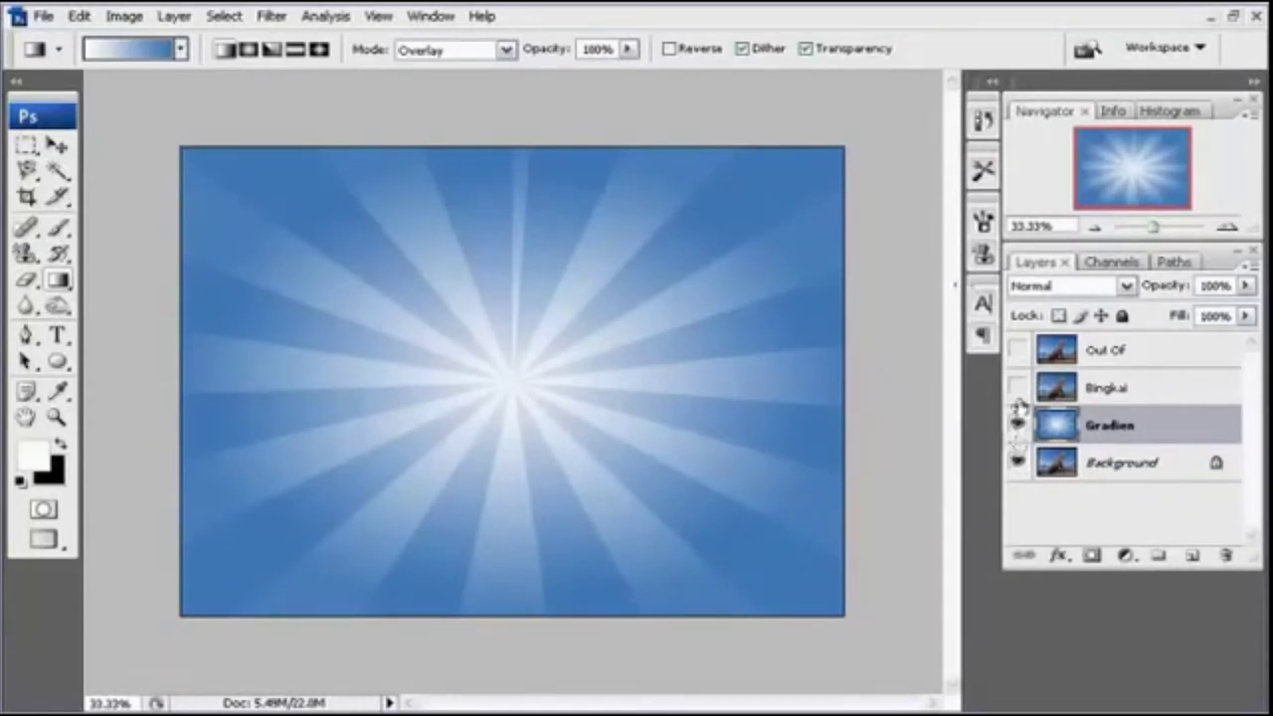
click(1082, 395)
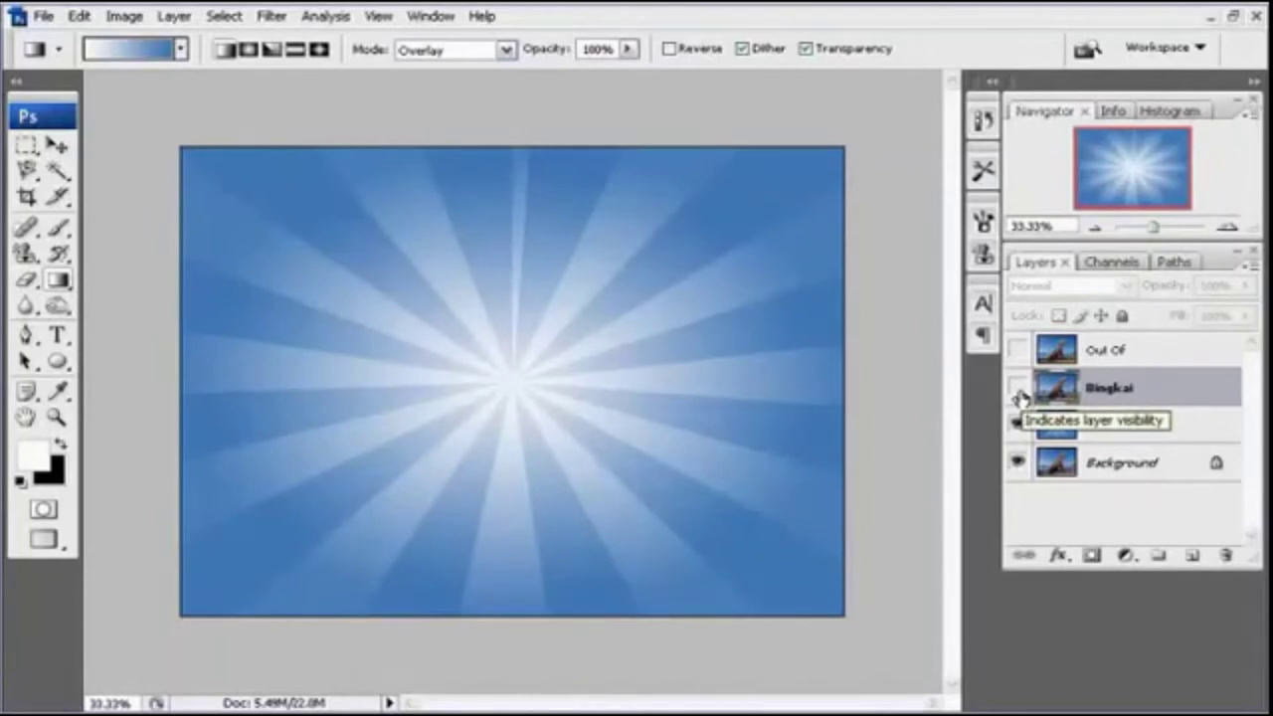
click(1020, 395)
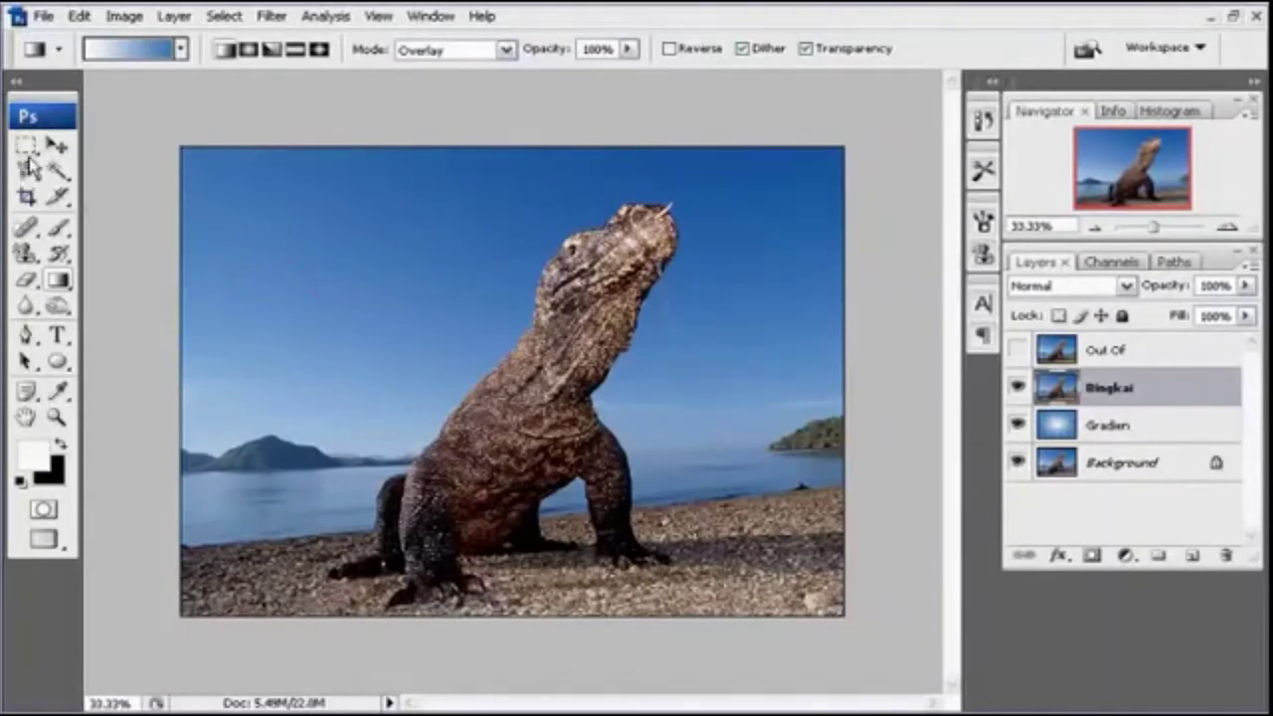
Draw a rectangular marquee over the dragon's body and shoreline, excluding its head.
click(29, 157)
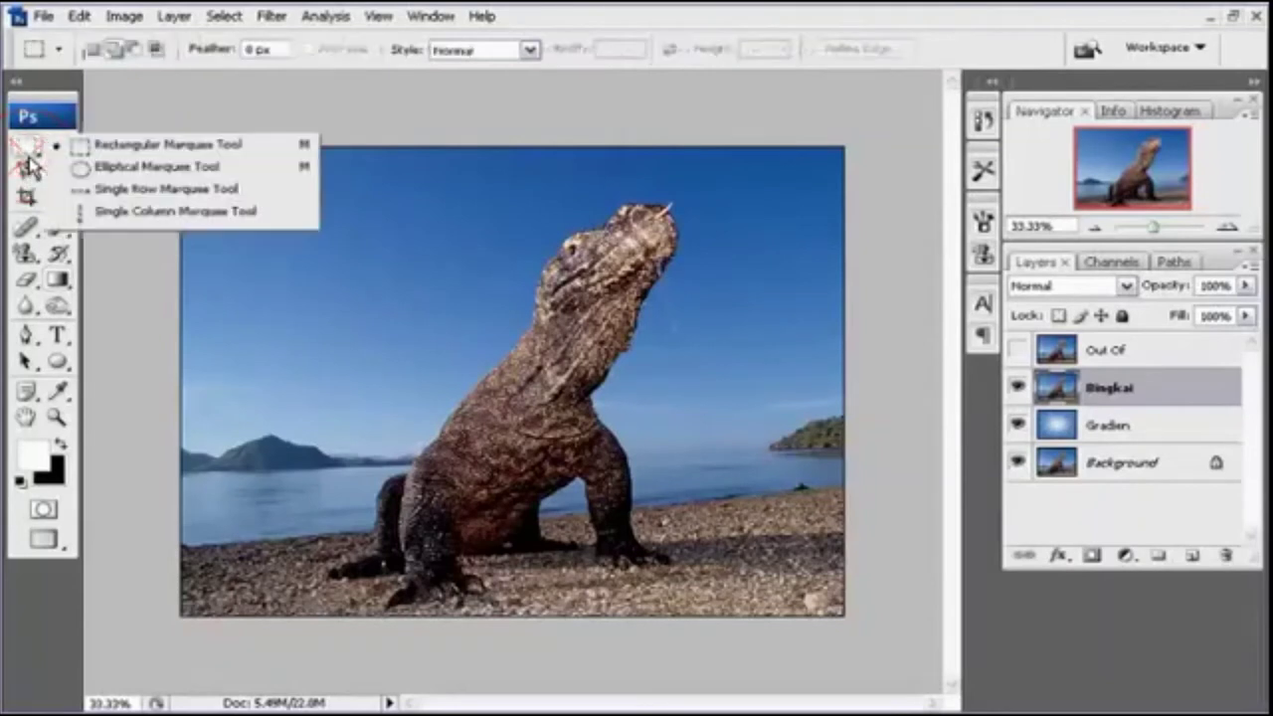
click(127, 147)
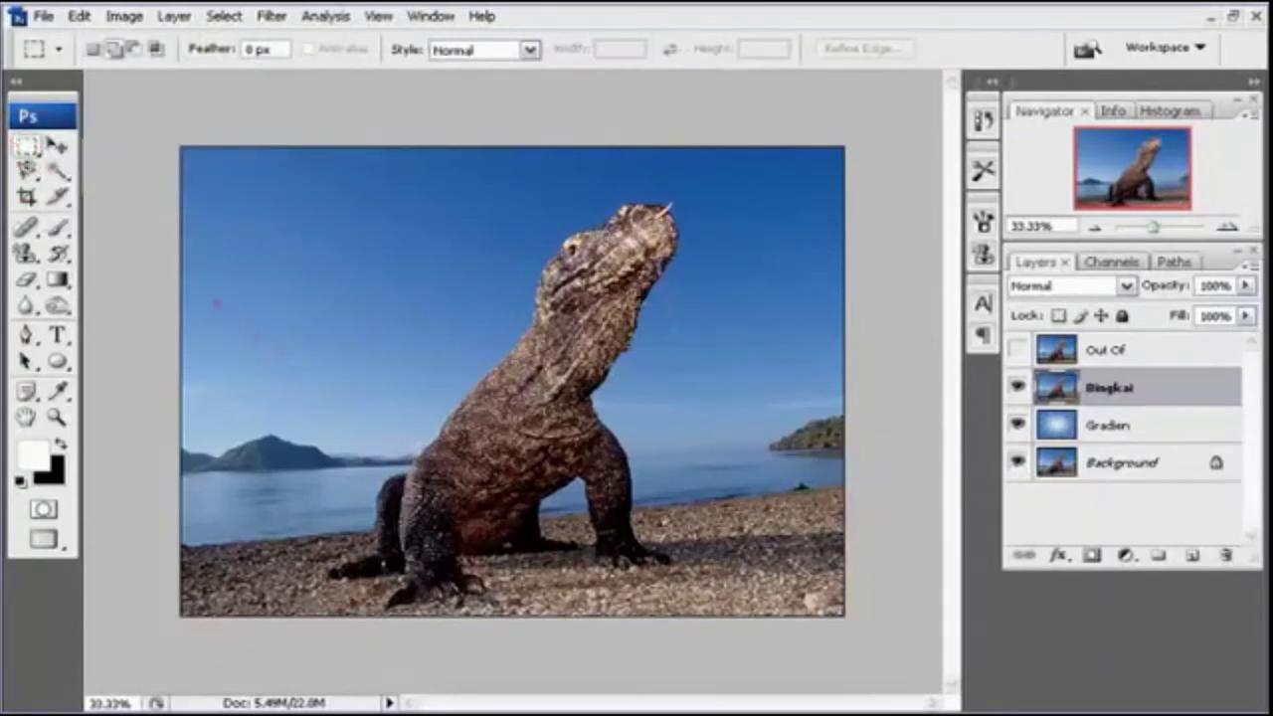
drag(217, 303, 625, 552)
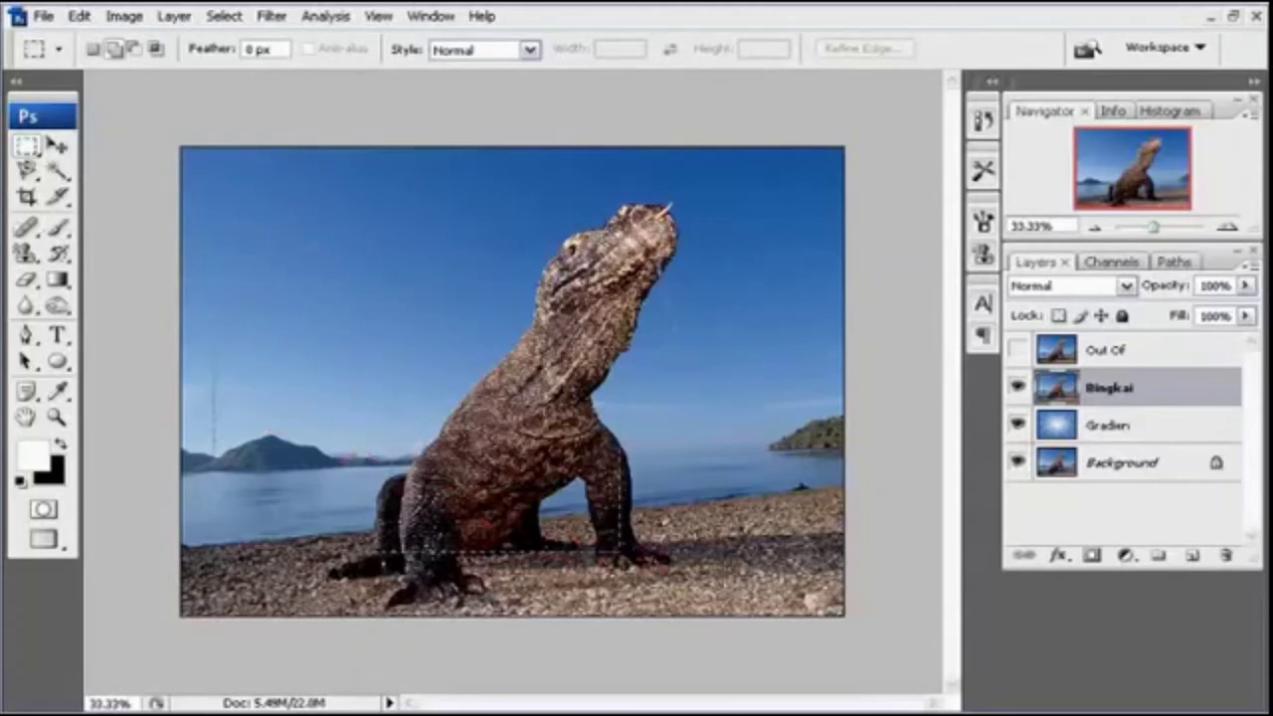
click(621, 552)
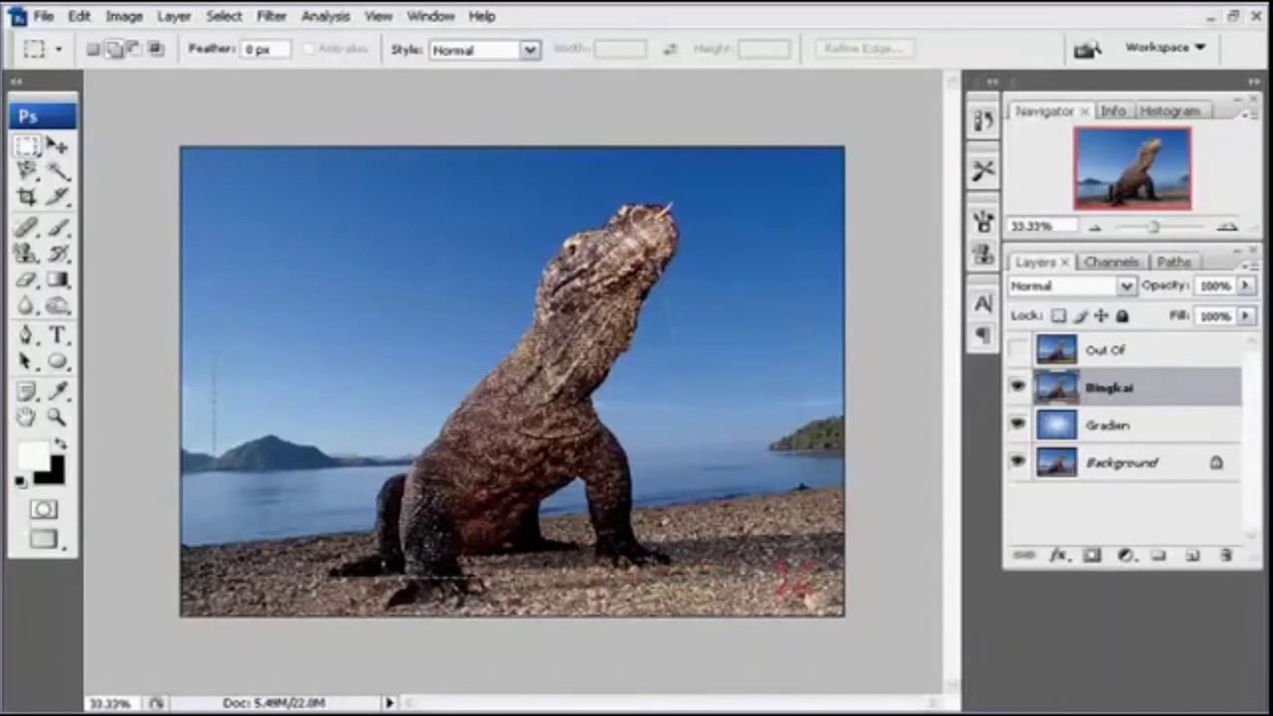
key(ctrl+shift+d)
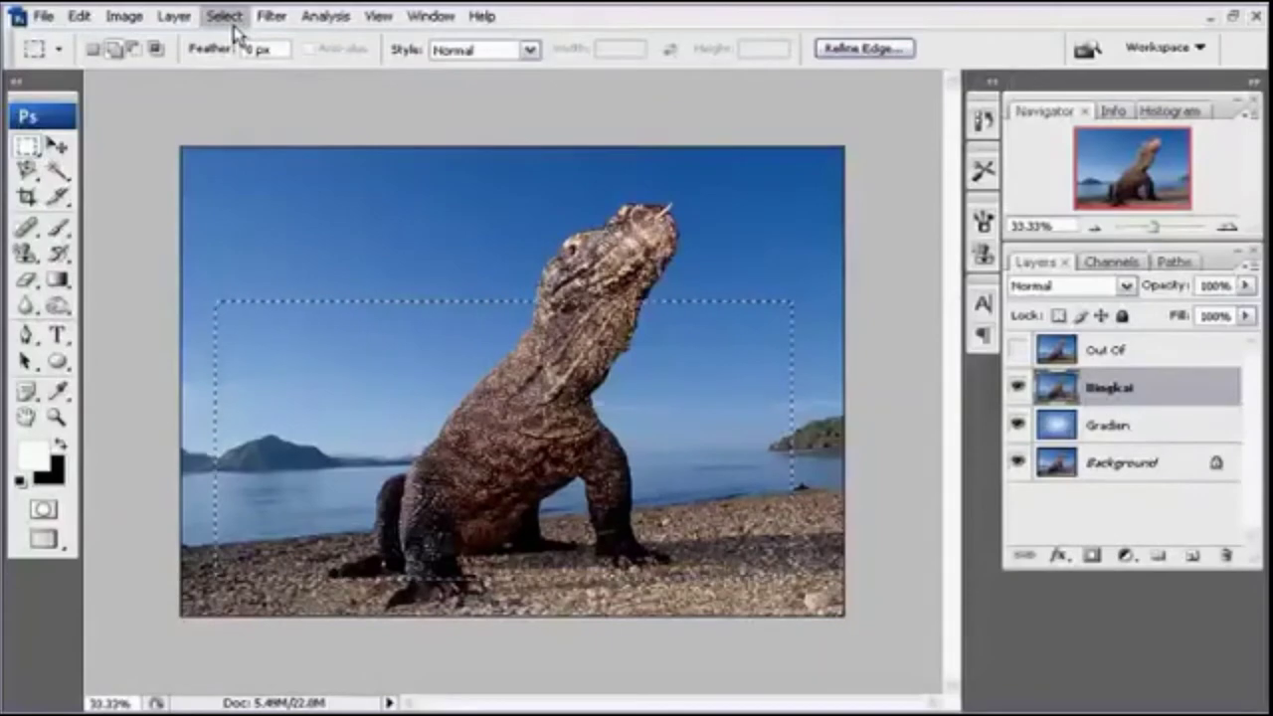
Apply a perspective transform to the selection, pulling its top corners inward.
key(z)
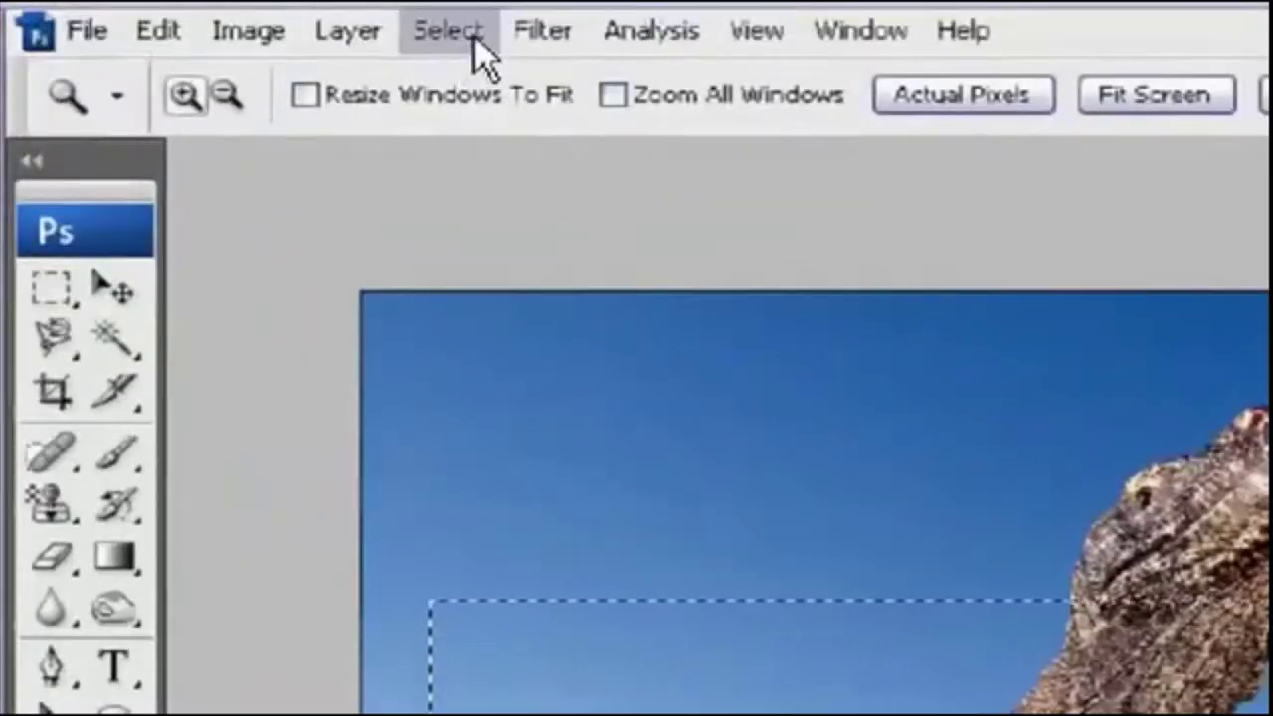
click(474, 35)
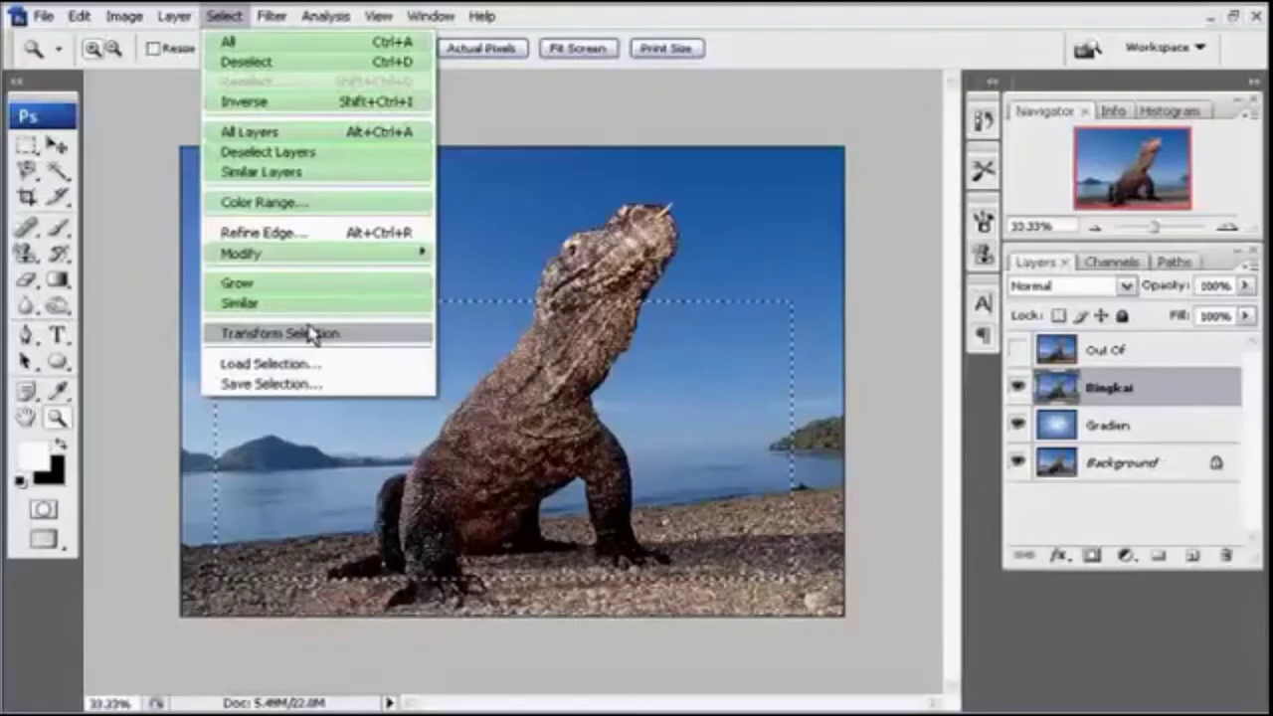
click(793, 481)
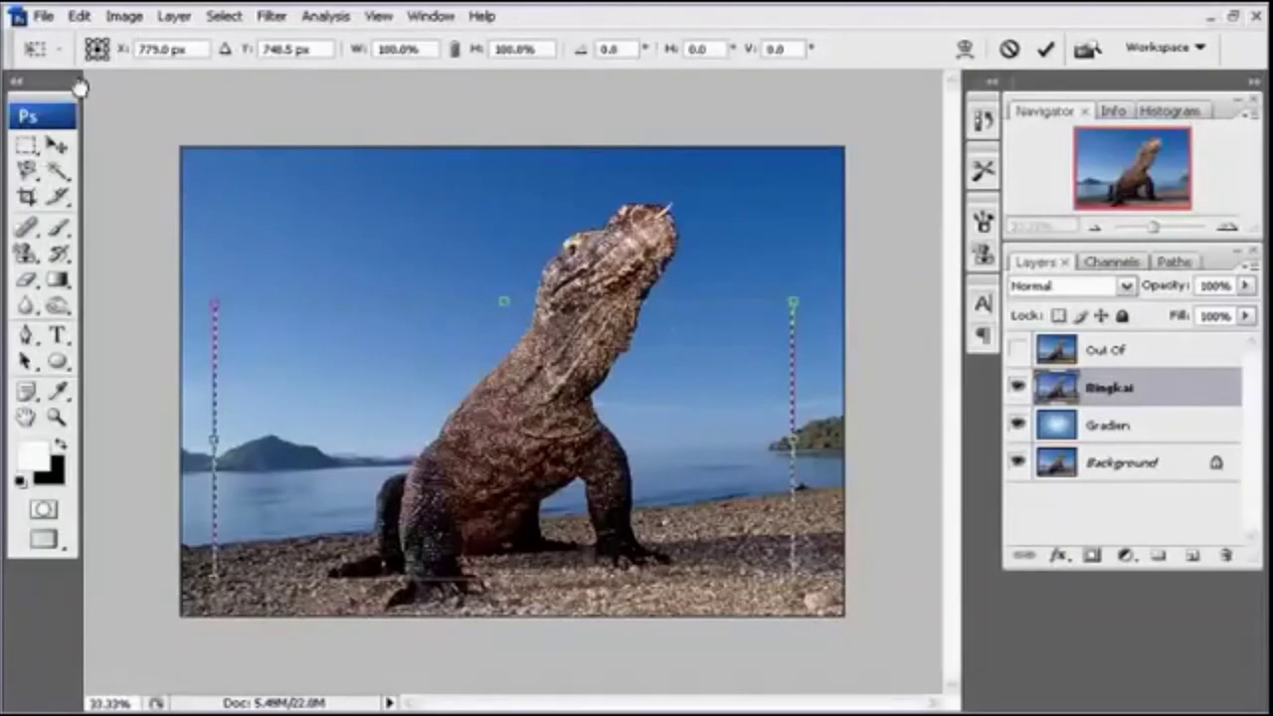
click(80, 17)
click(79, 16)
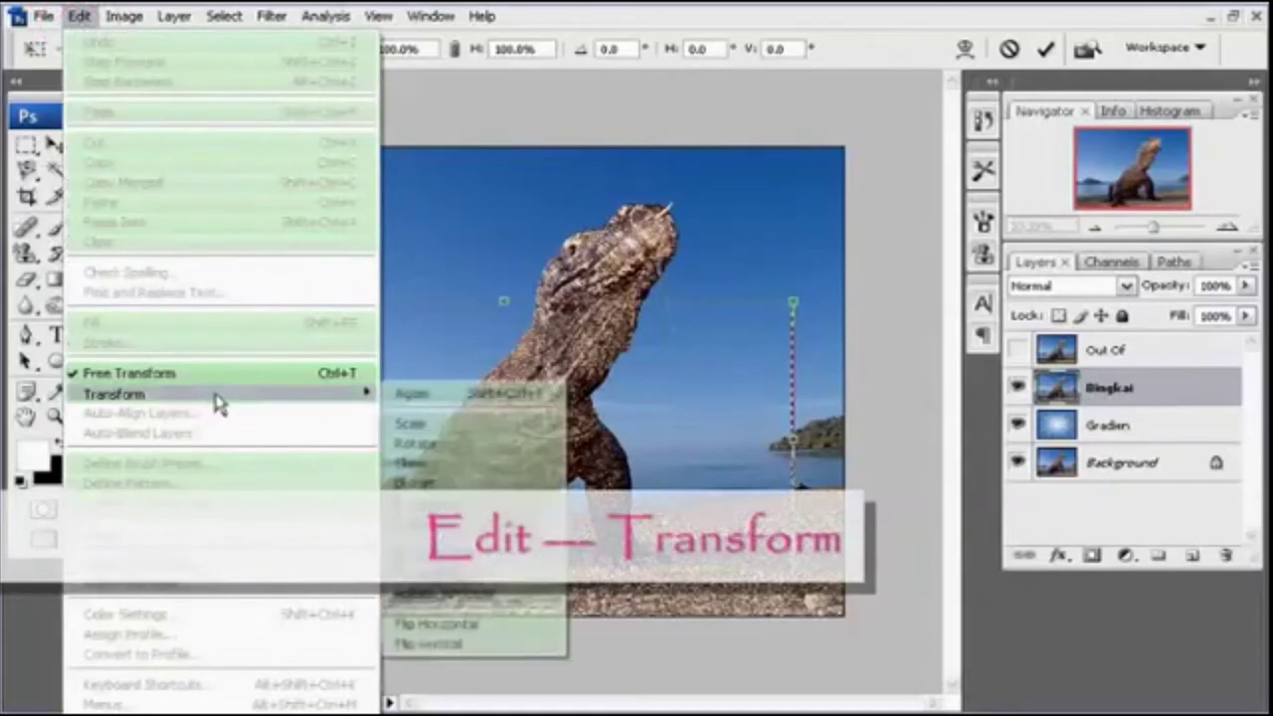
mouse_move(199, 394)
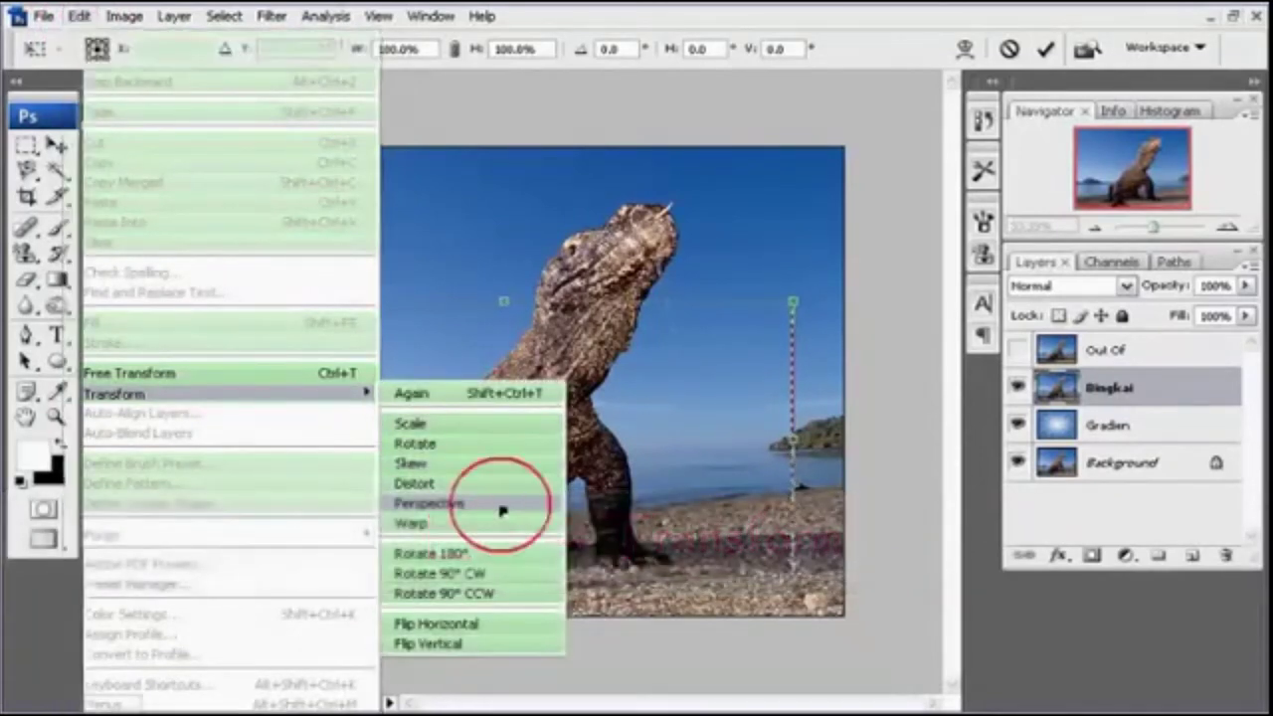
click(503, 506)
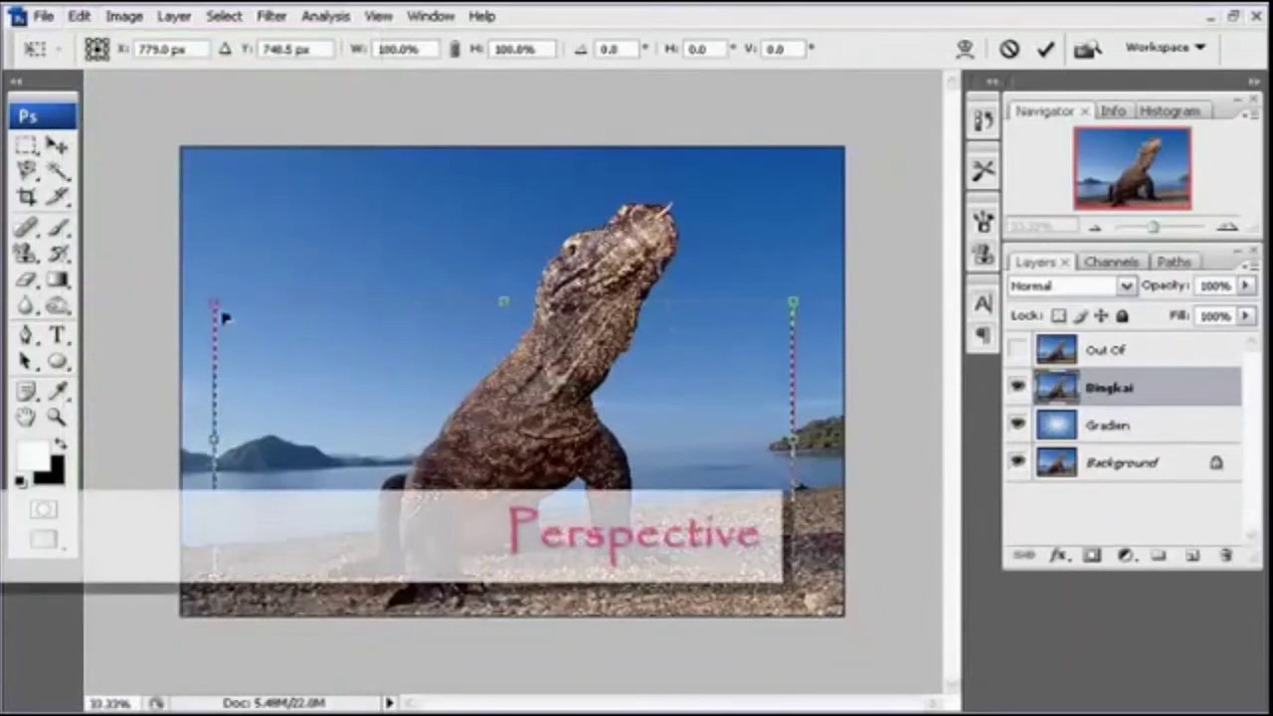
drag(217, 311, 313, 318)
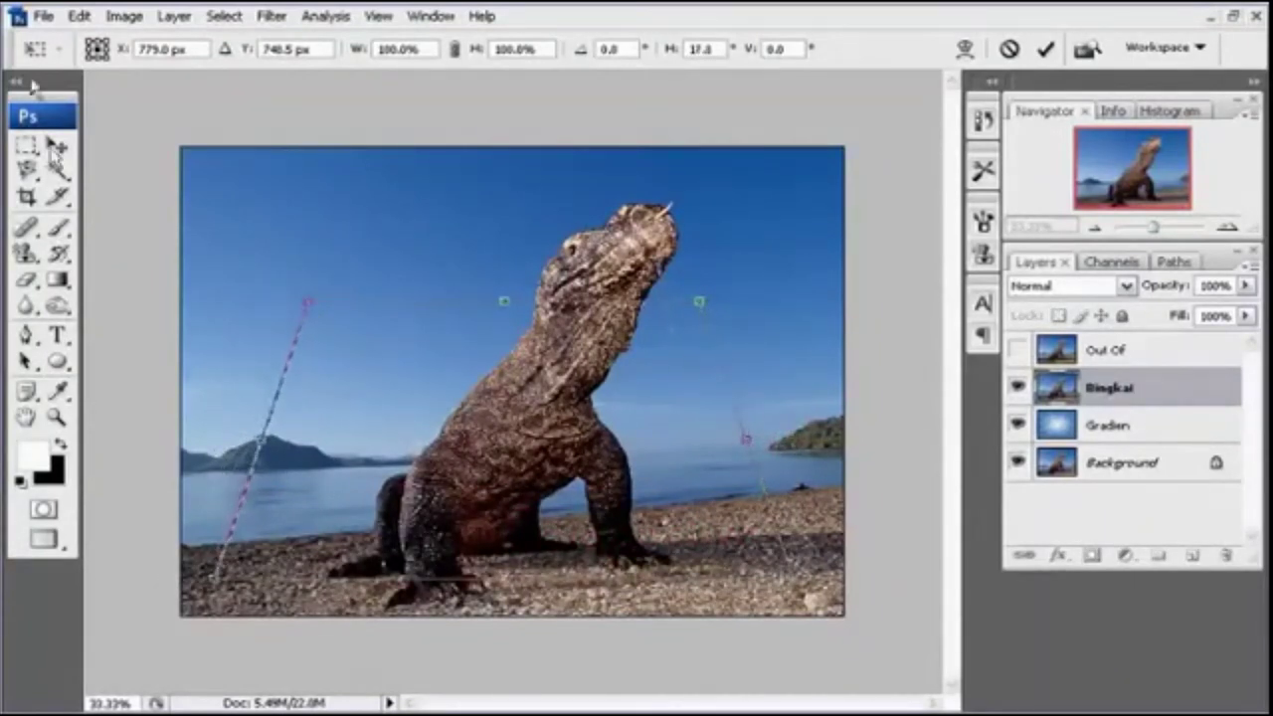
Scale the selection down to 70.9% height and narrow its top corners further.
click(83, 17)
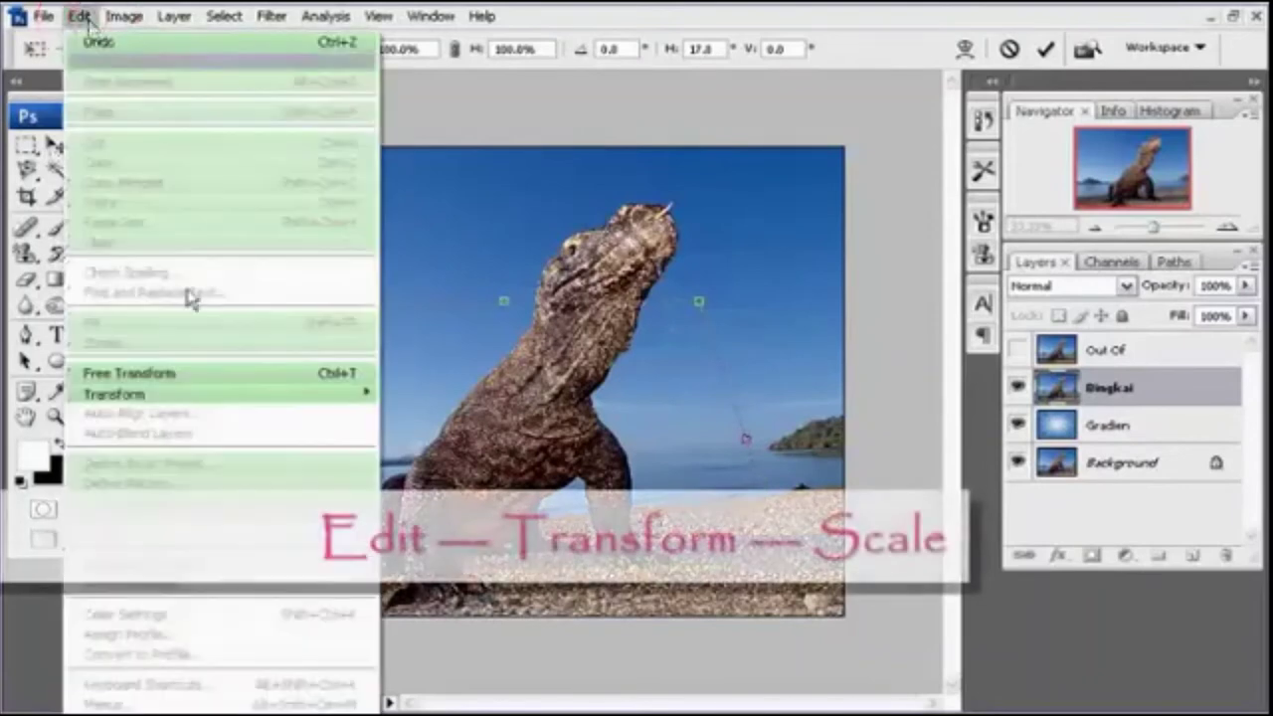
mouse_move(115, 393)
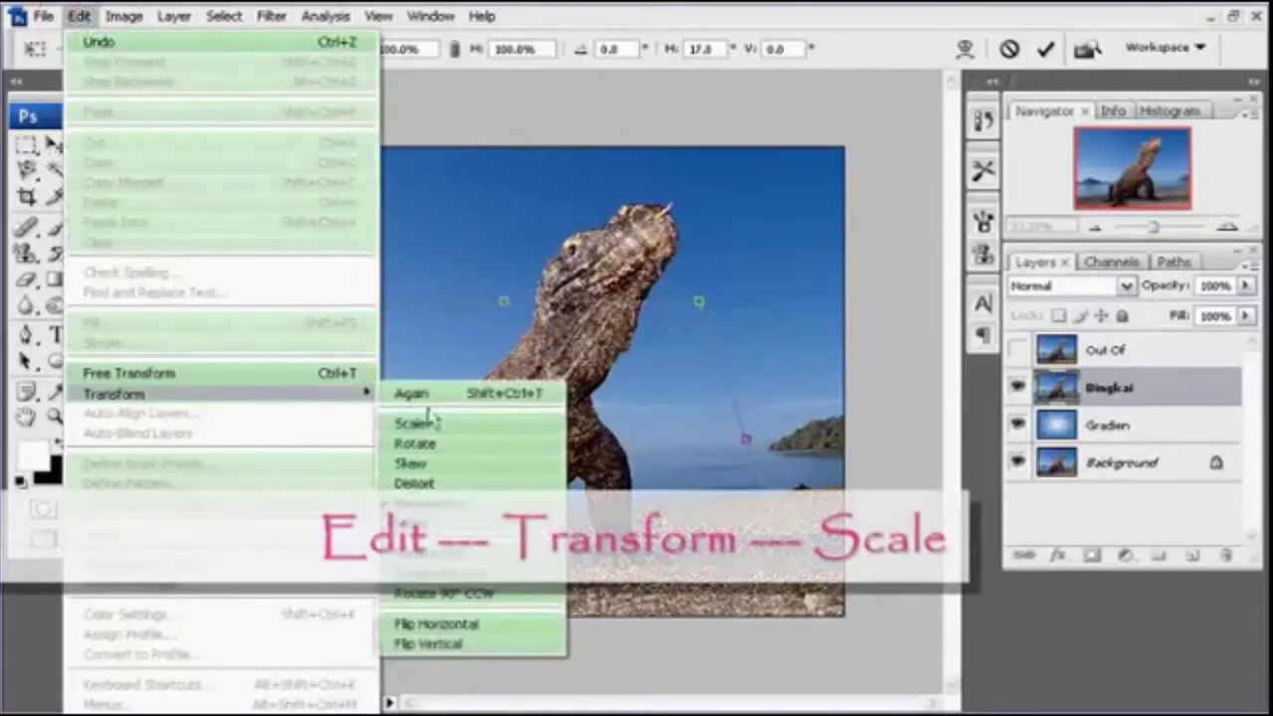
click(454, 431)
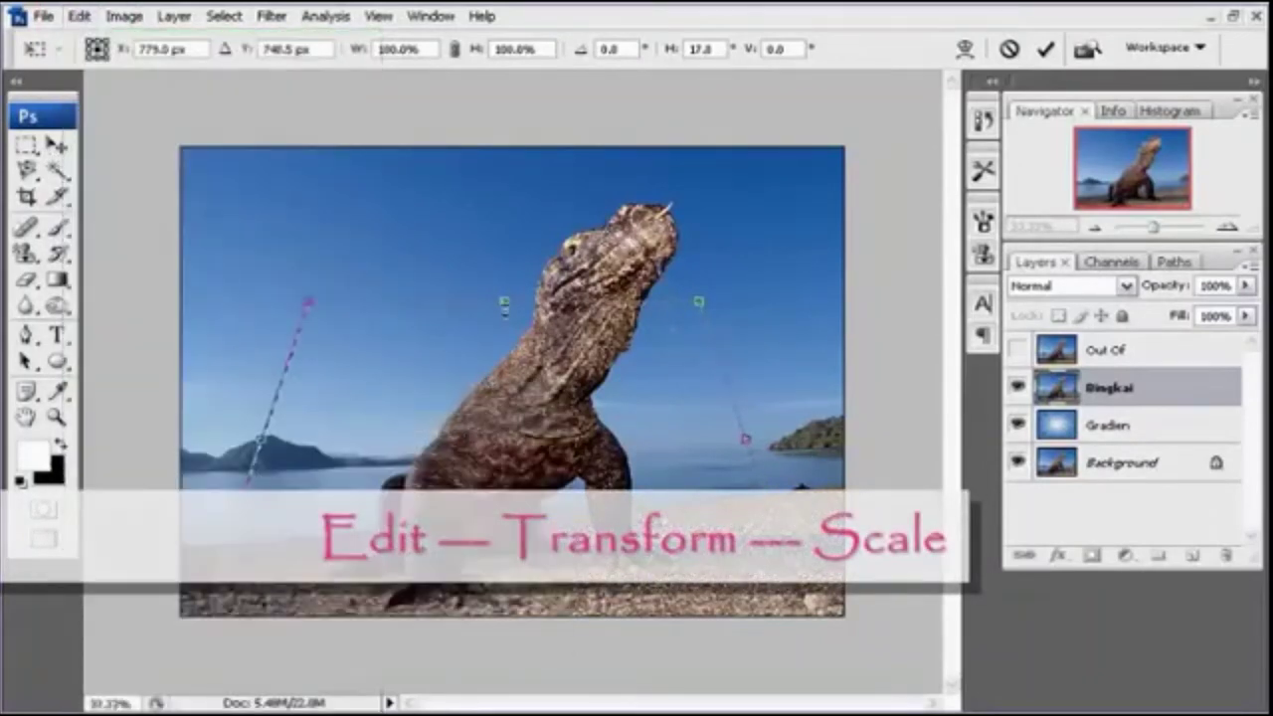
drag(504, 302, 507, 377)
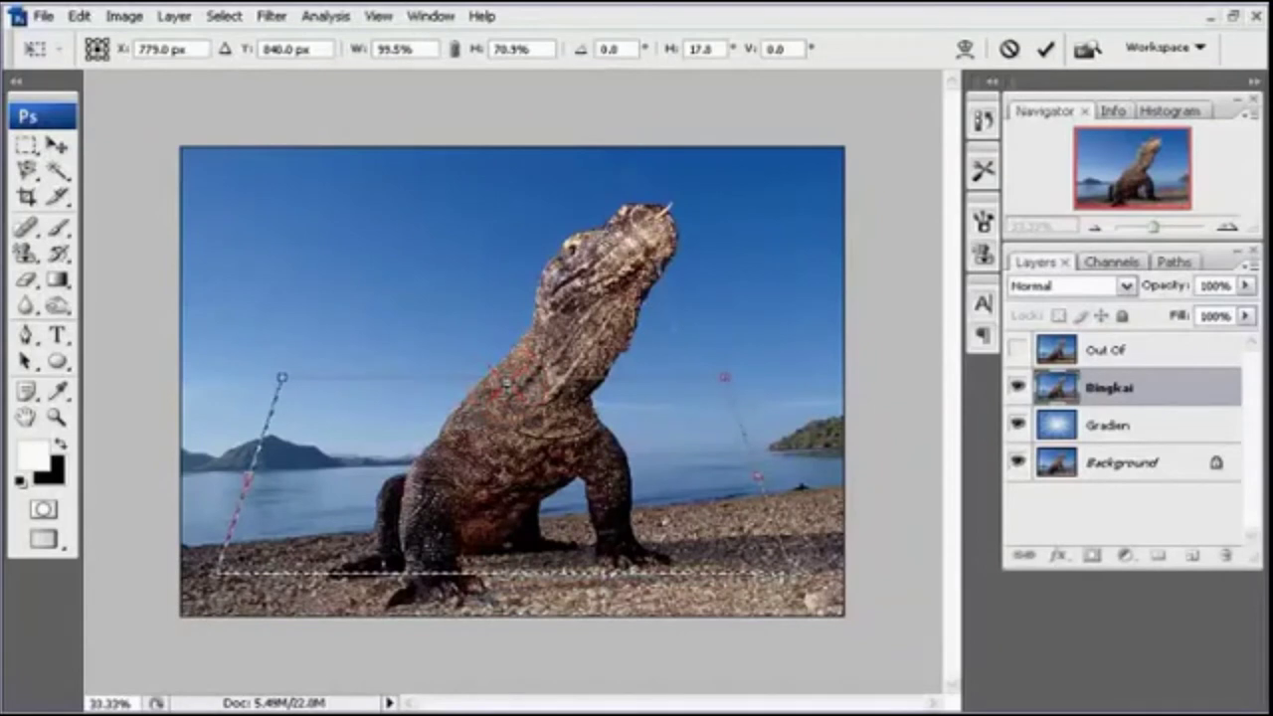
drag(281, 378, 292, 378)
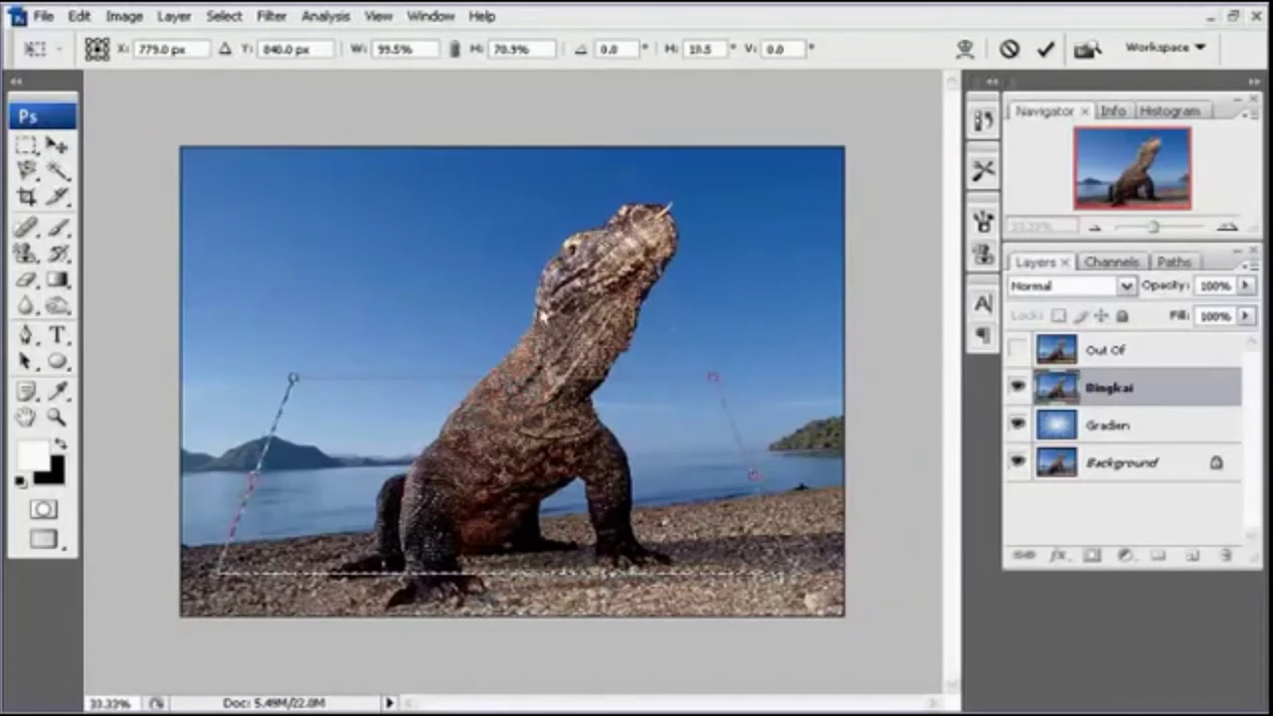
Commit the trapezoid transform and add a layer mask to Bingkai from it.
key(Return)
key(z)
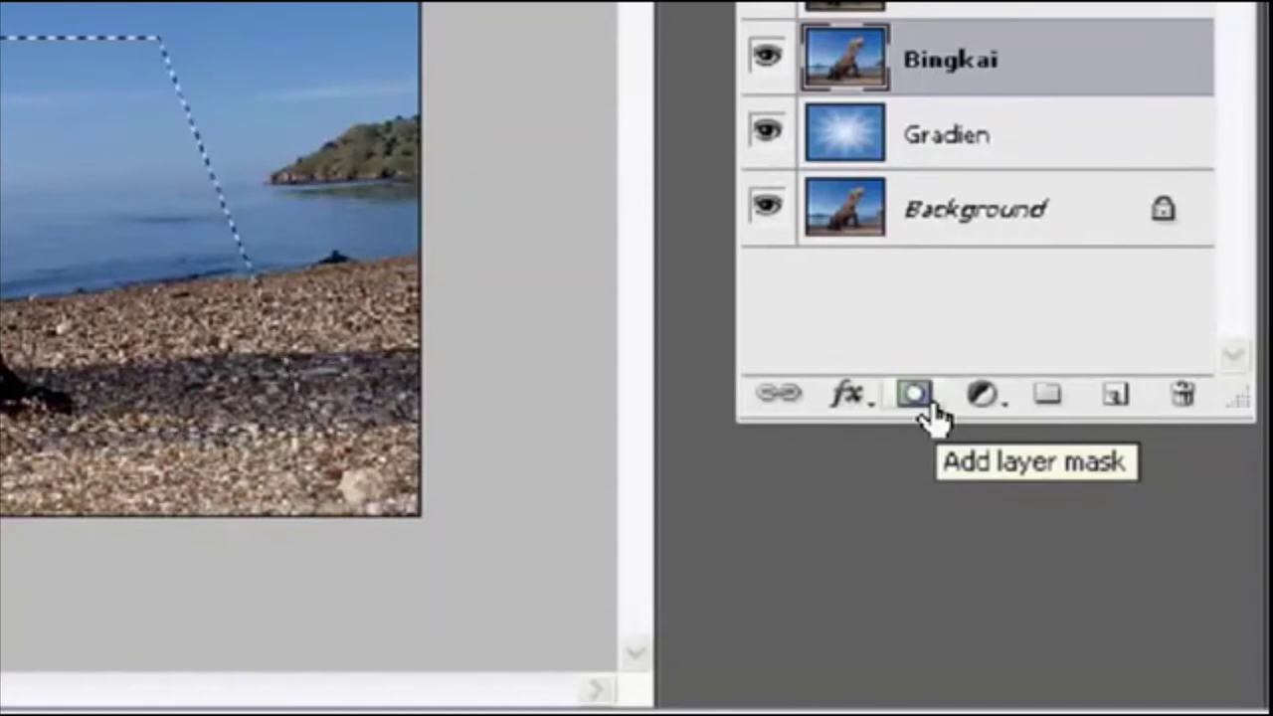
click(916, 395)
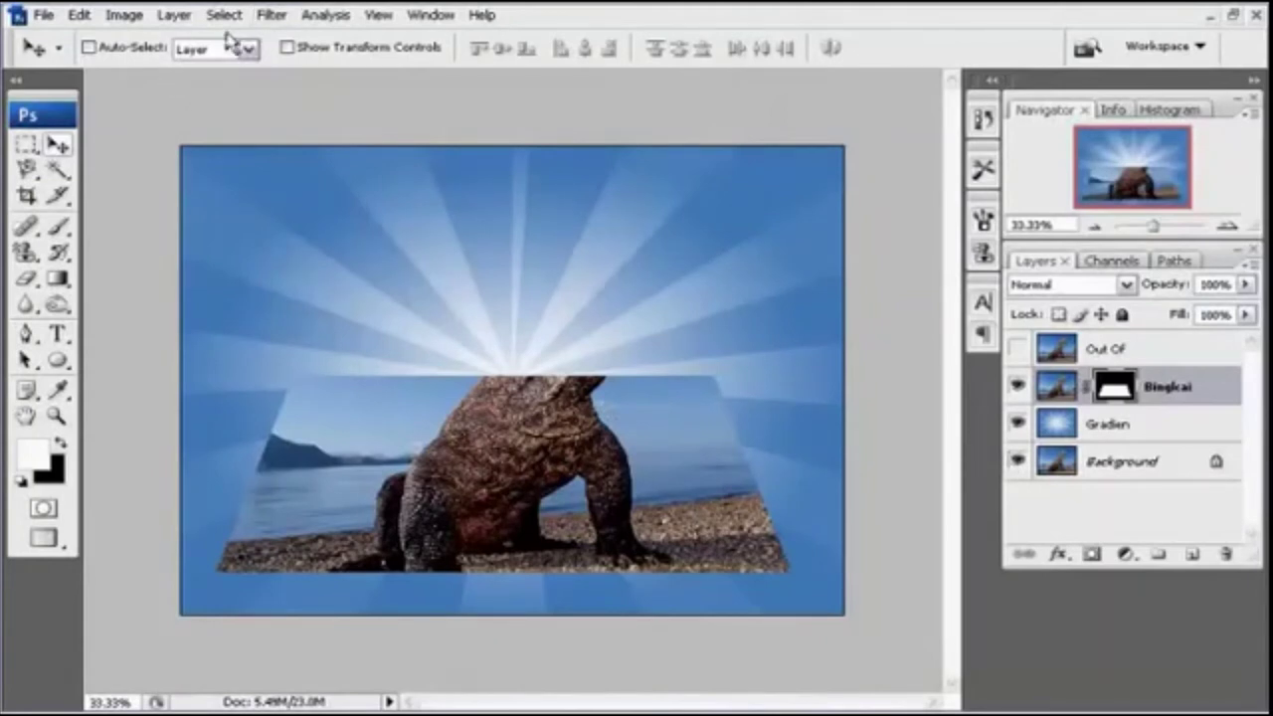
Add a thick white Stroke layer style positioned Inside to the Bingkai layer.
click(177, 16)
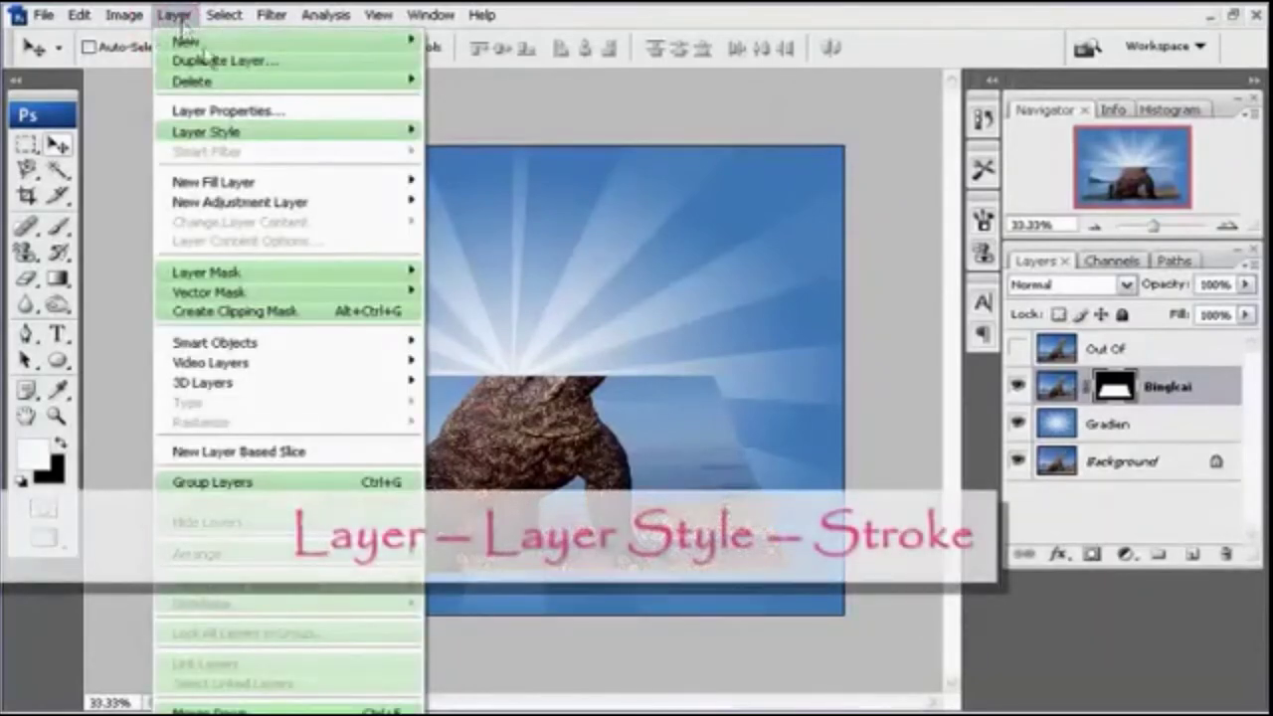
mouse_move(206, 132)
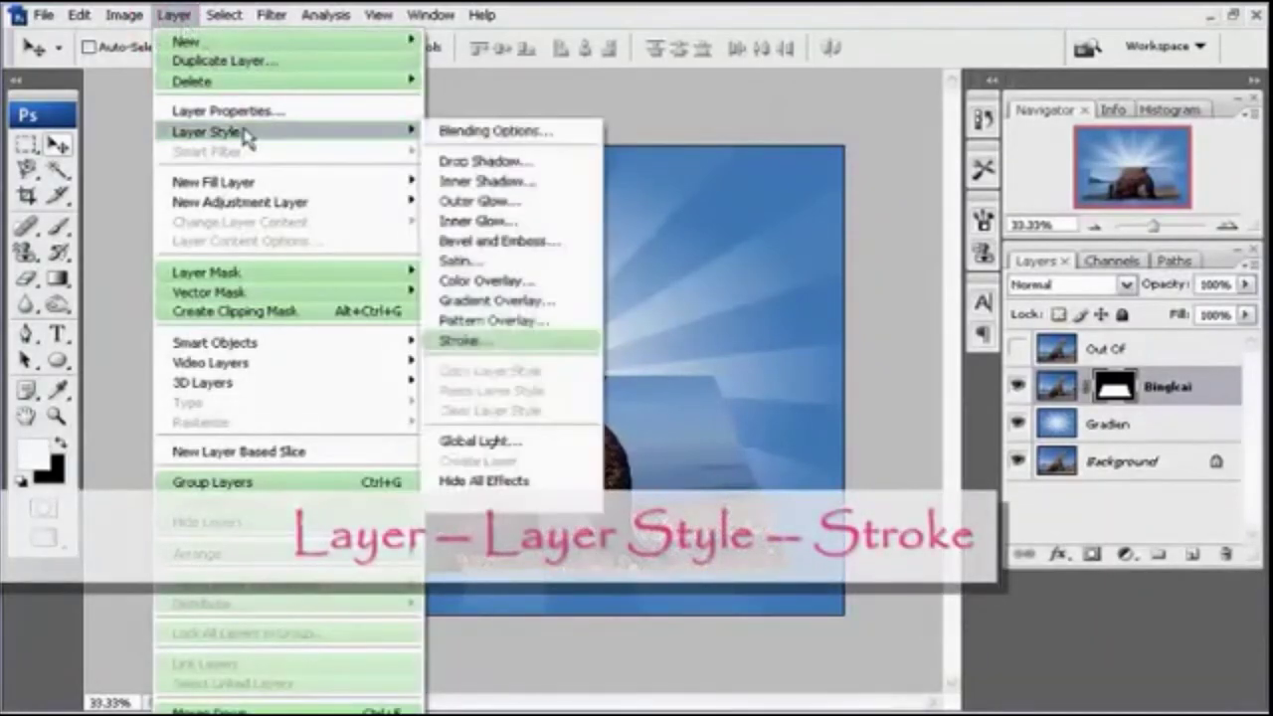
click(567, 339)
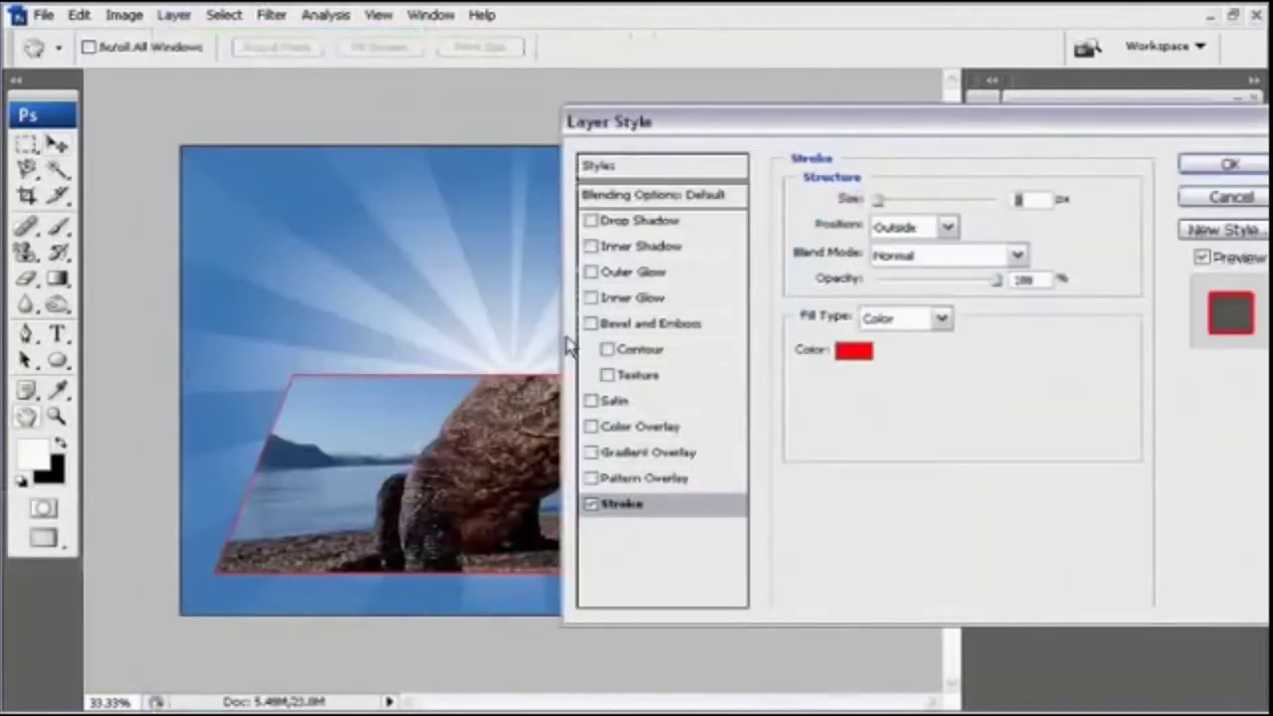
click(899, 228)
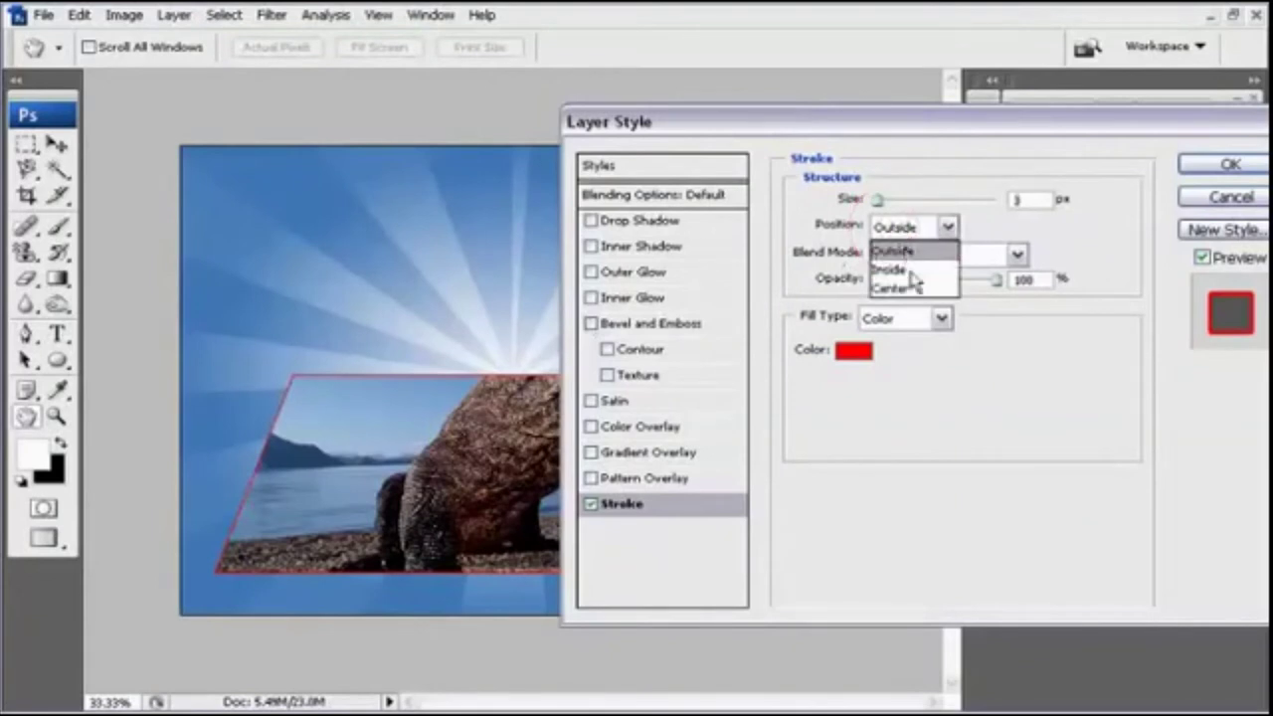
click(913, 271)
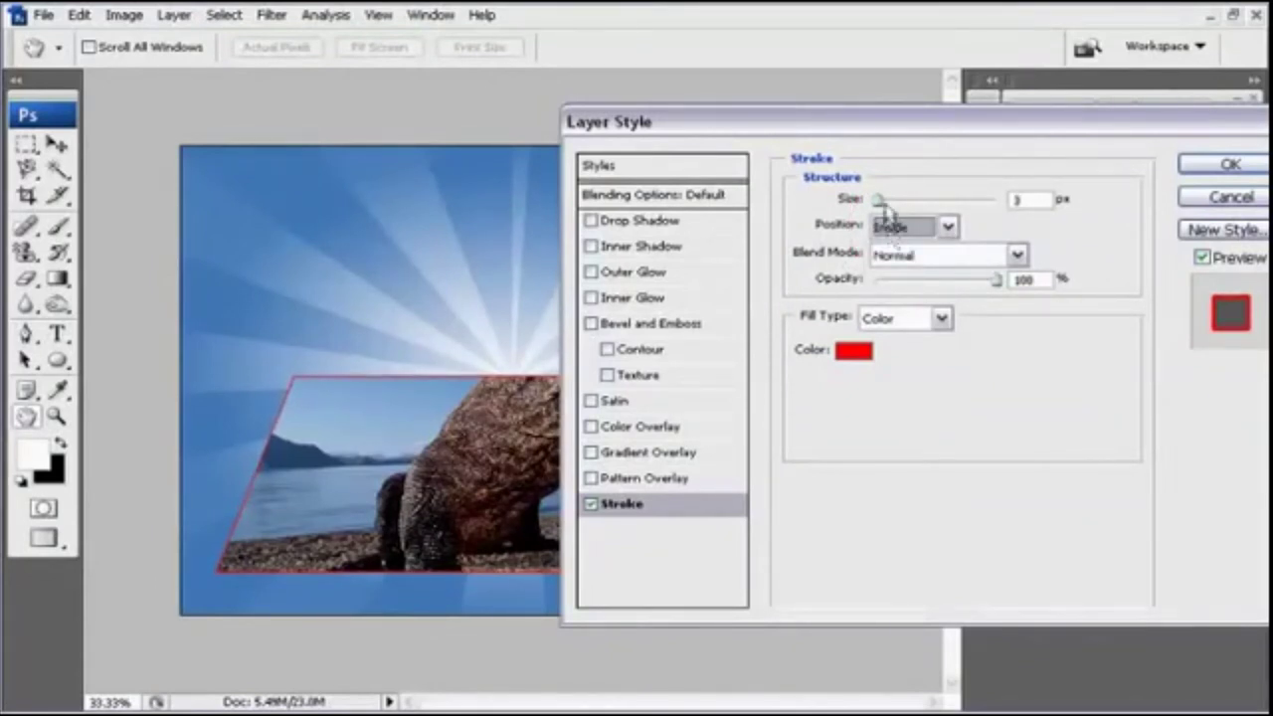
drag(884, 200, 892, 200)
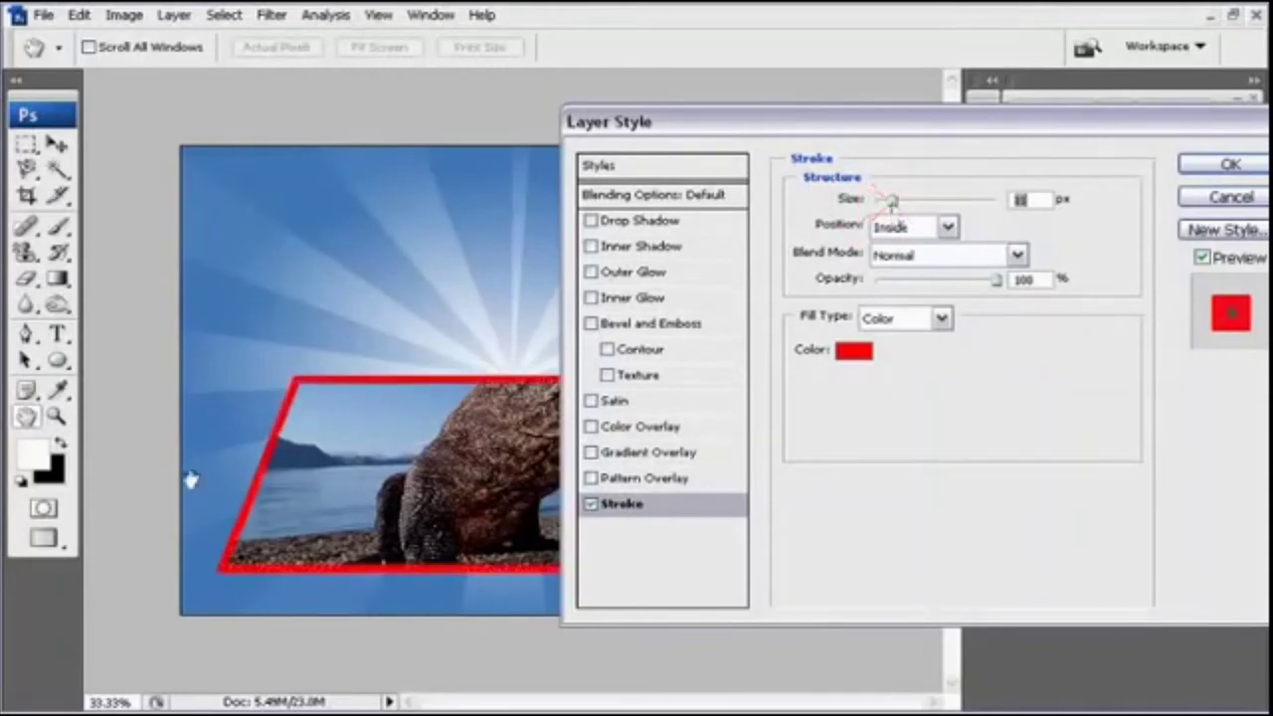
click(254, 509)
drag(893, 202, 891, 204)
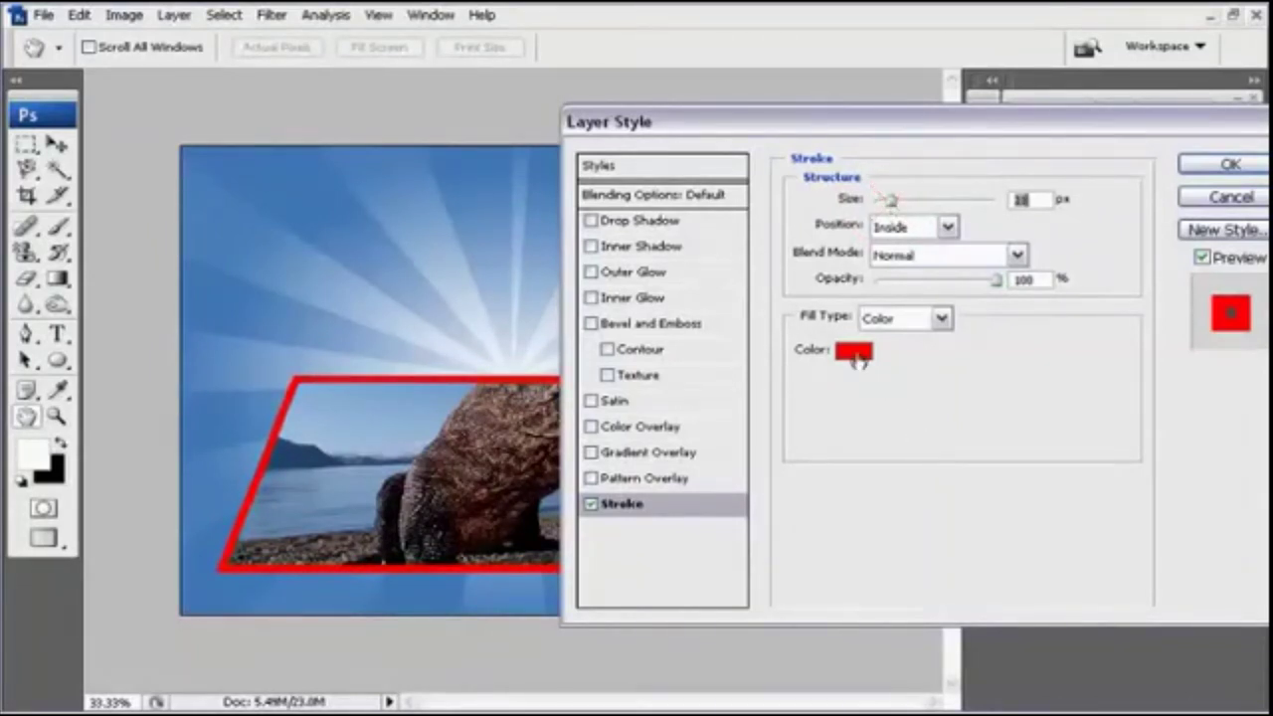
click(857, 354)
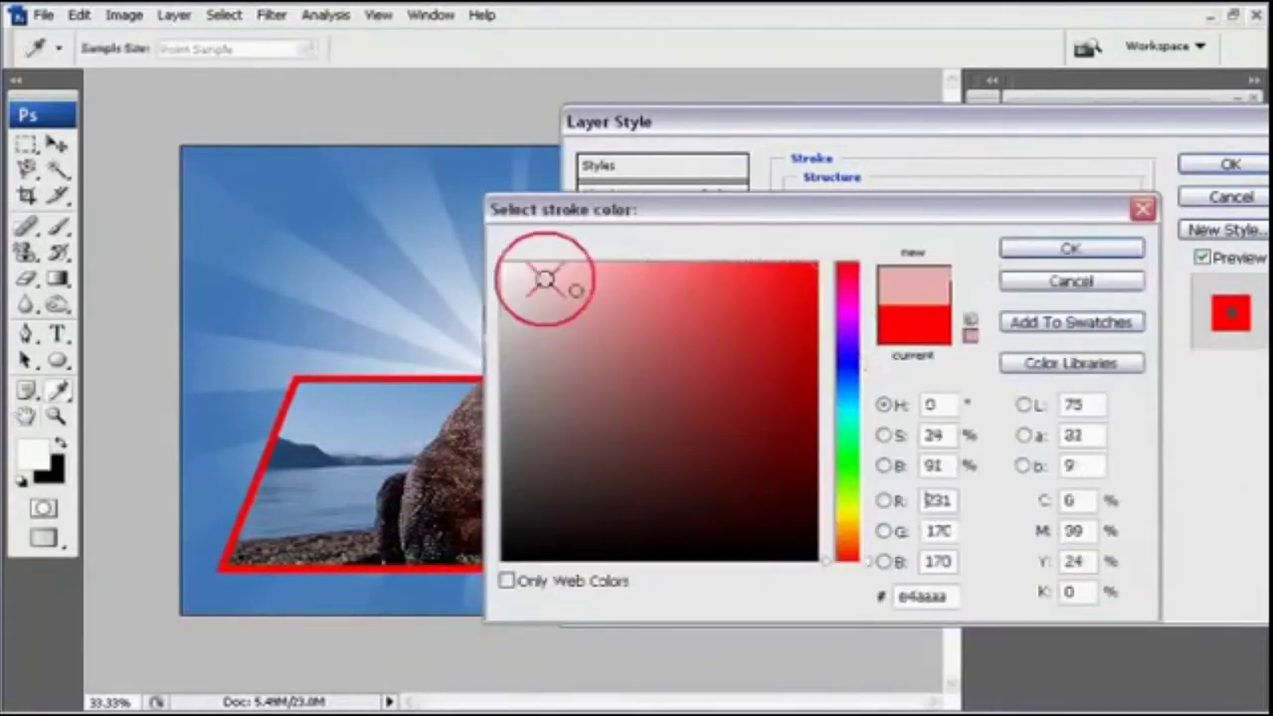
drag(537, 278, 499, 256)
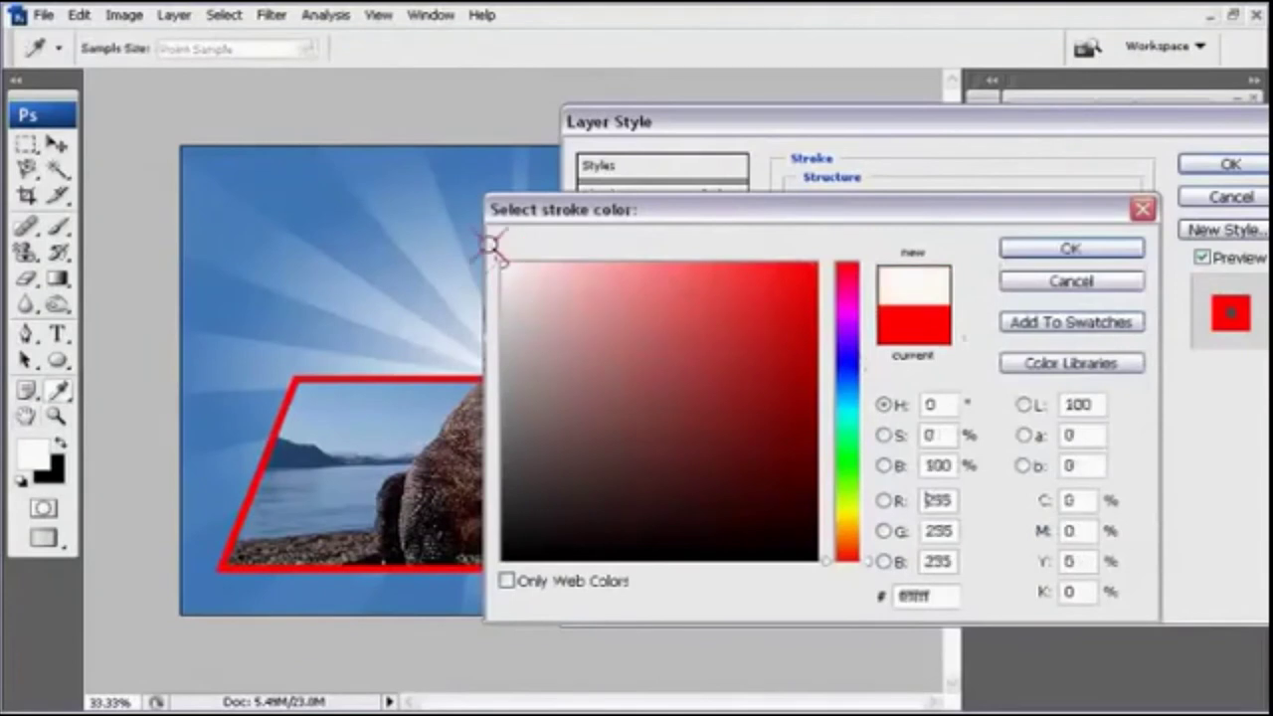
click(1070, 249)
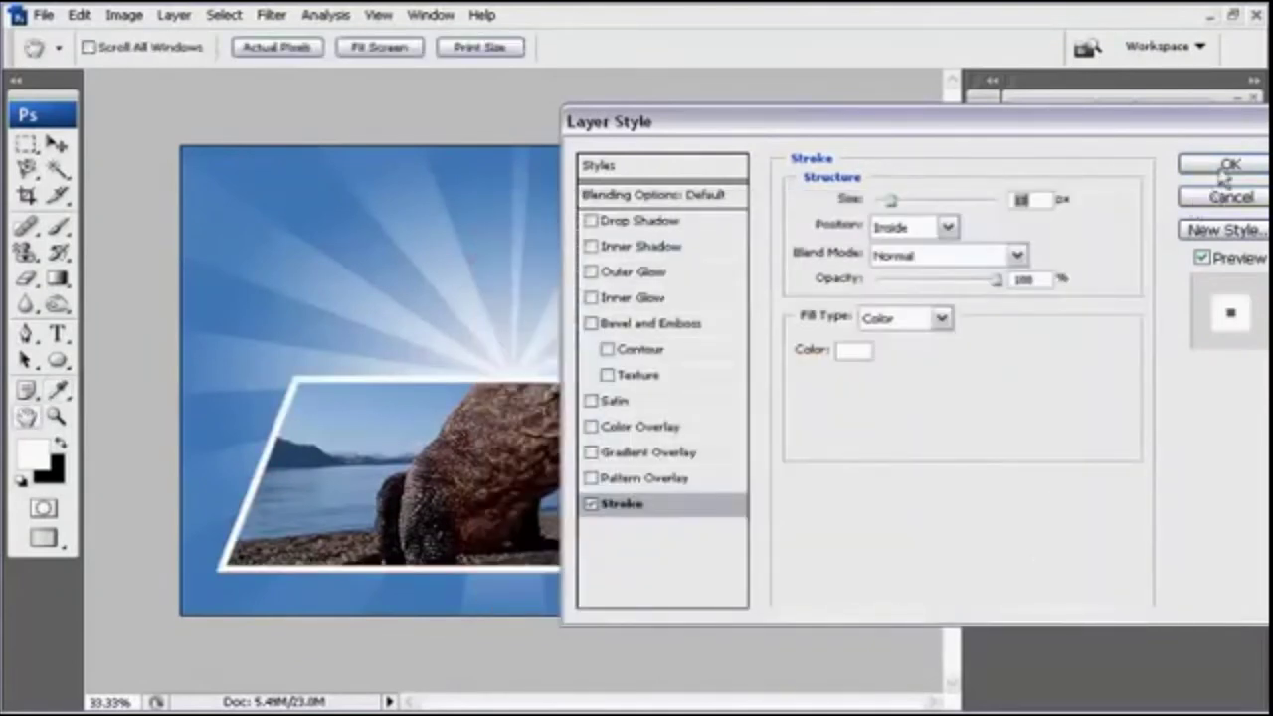
drag(1180, 125, 970, 144)
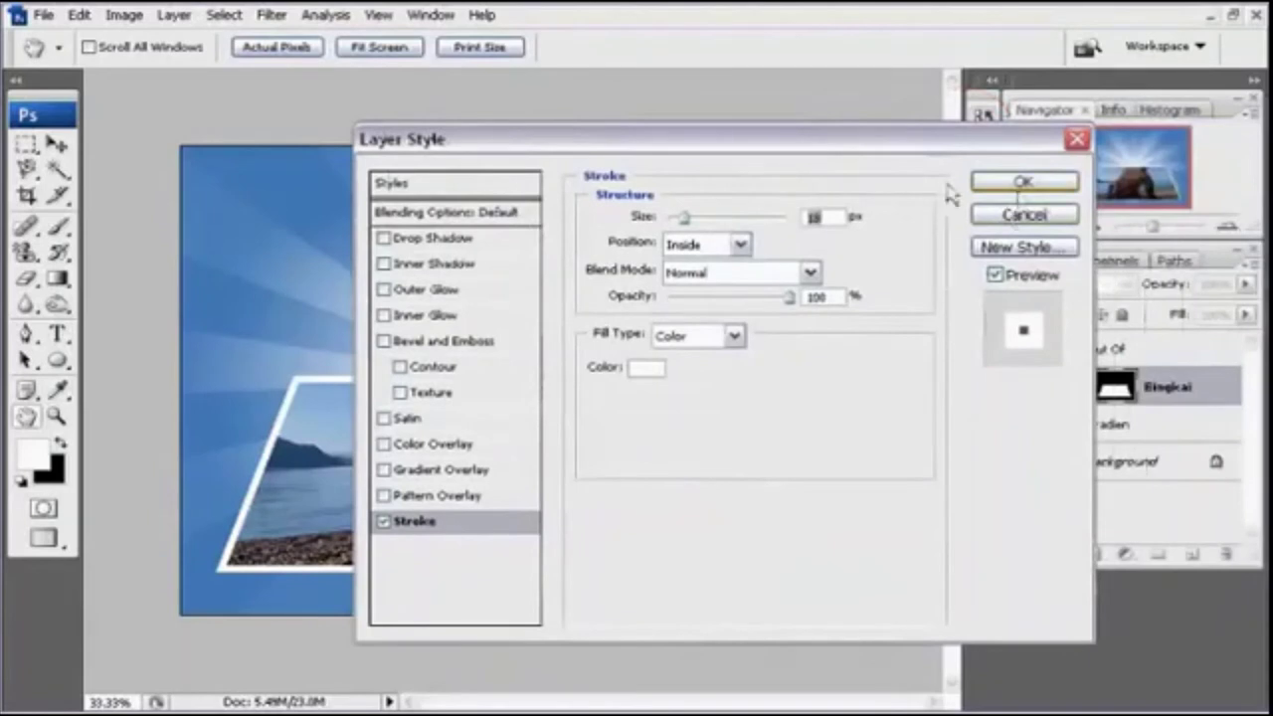
click(1030, 187)
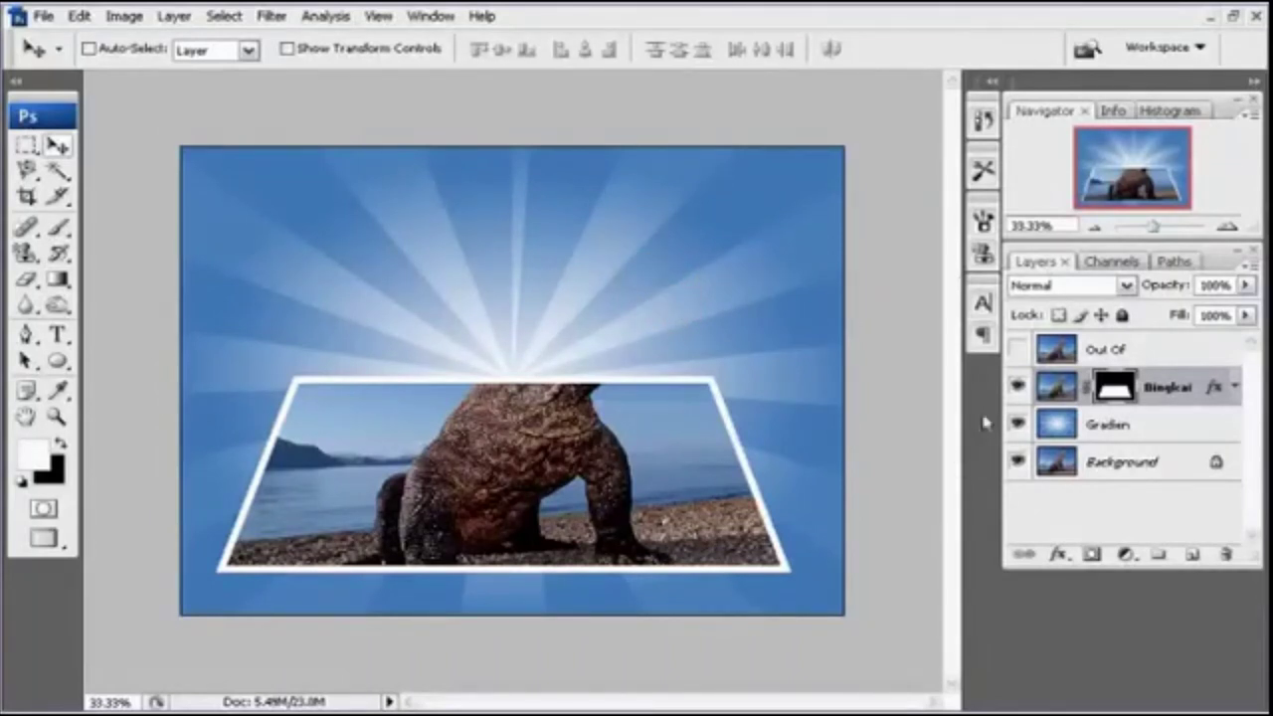
Toggle the Out Of layer on and off to compare, leaving it visible and active.
click(1017, 351)
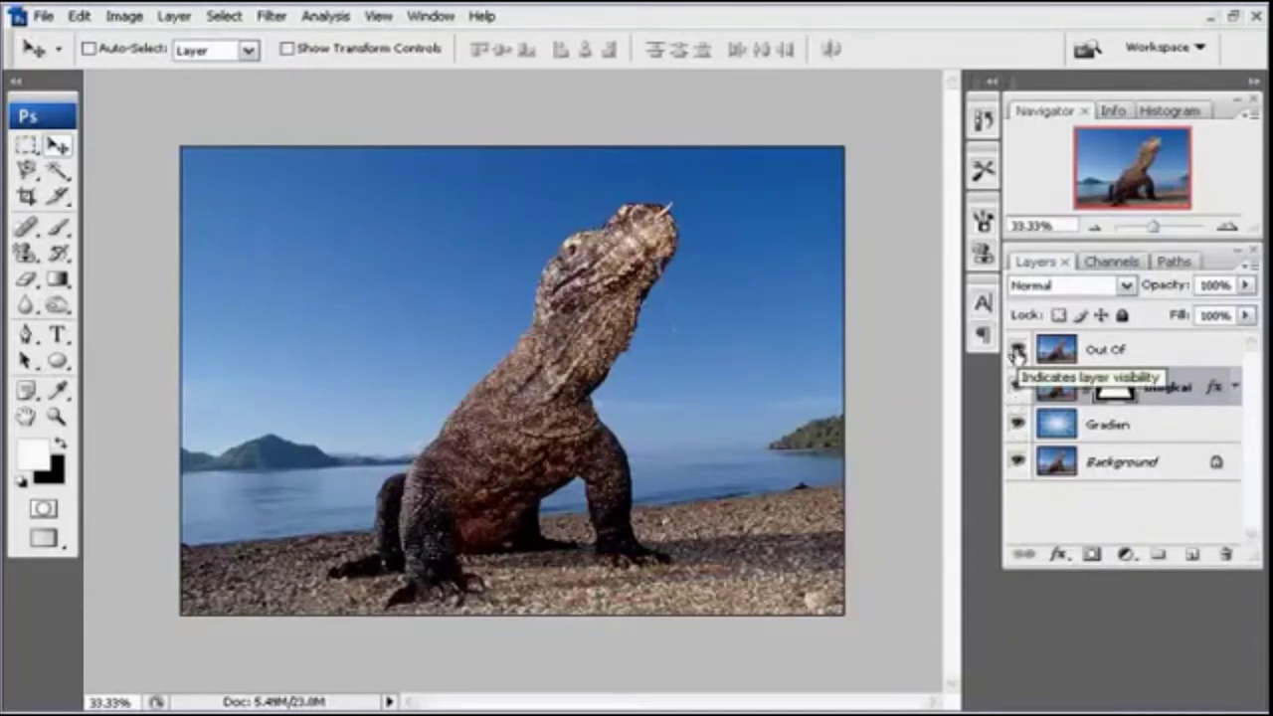
click(1017, 350)
click(1017, 350)
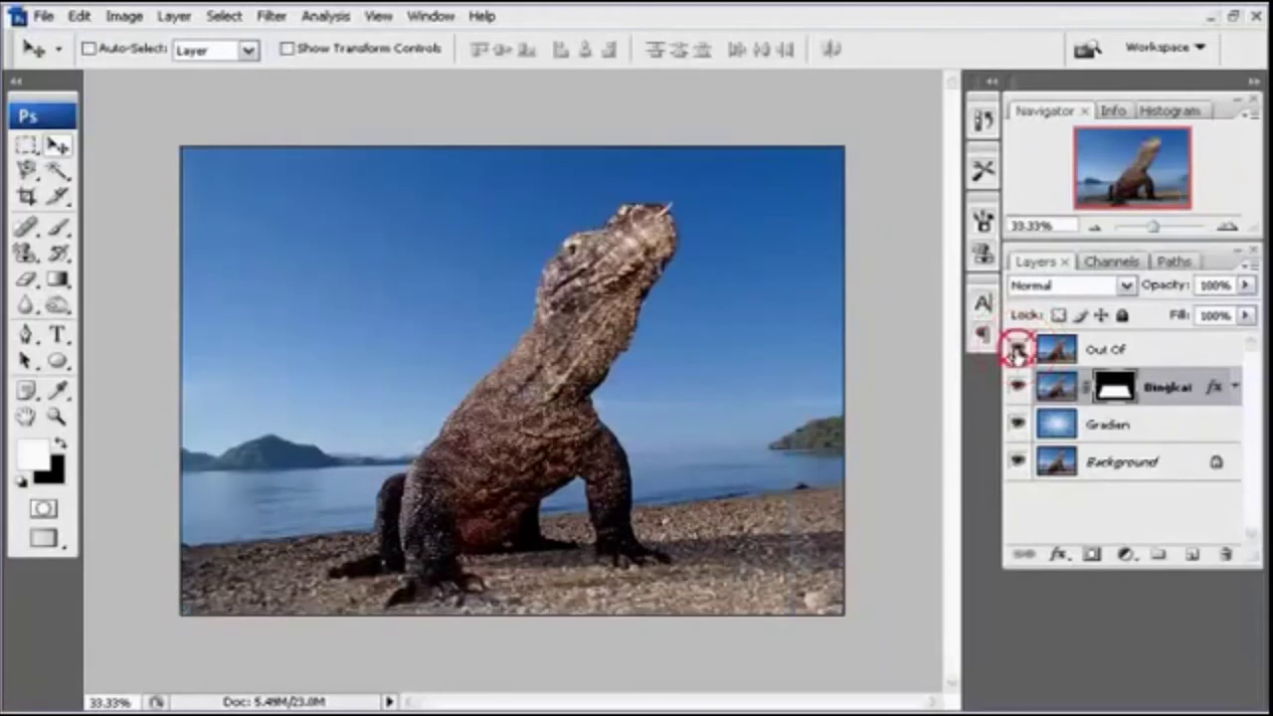
click(1017, 350)
click(1017, 350)
click(1017, 350)
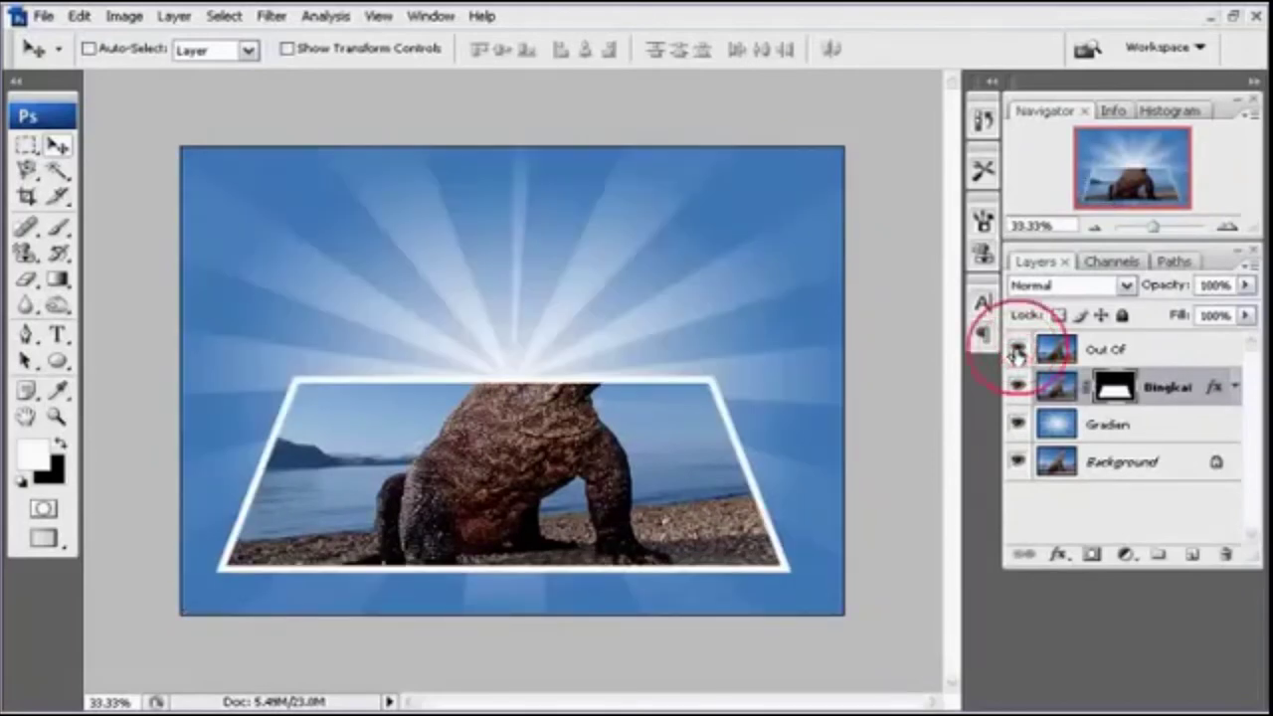
click(1016, 350)
click(1102, 349)
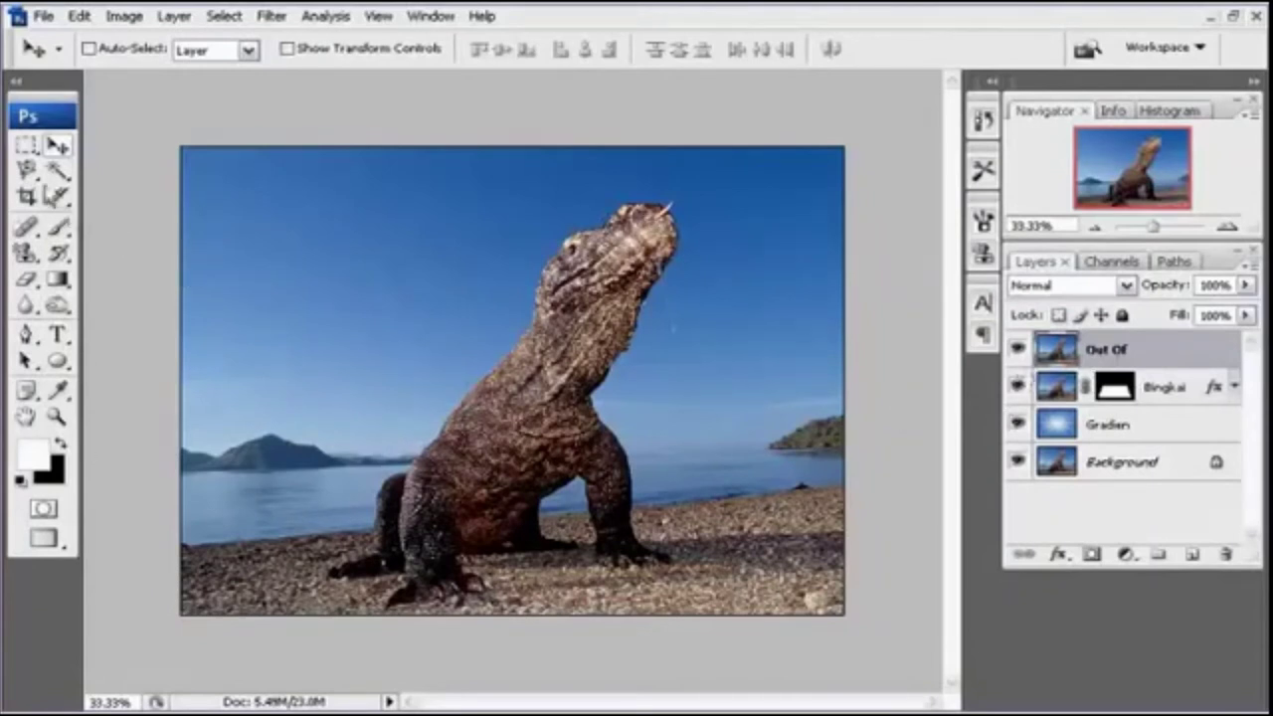
click(27, 170)
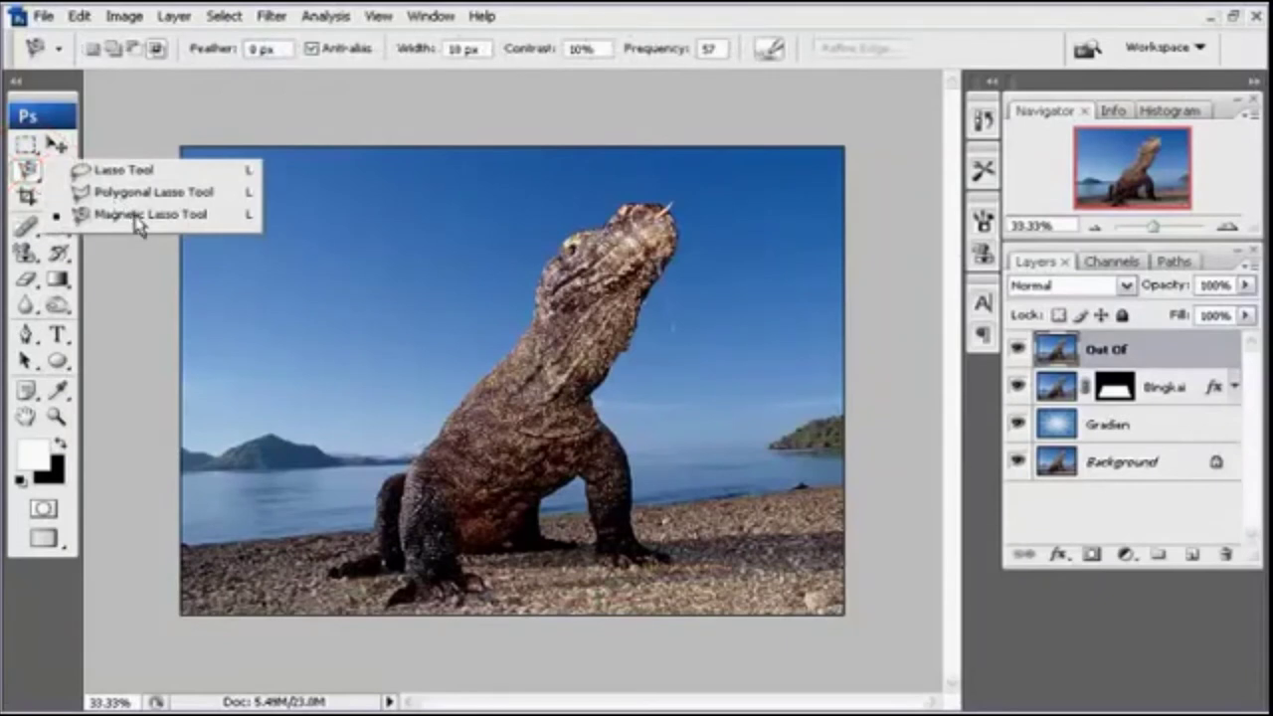
With the Magnetic Lasso, trace up the dragon's neck to the top of its head.
click(137, 217)
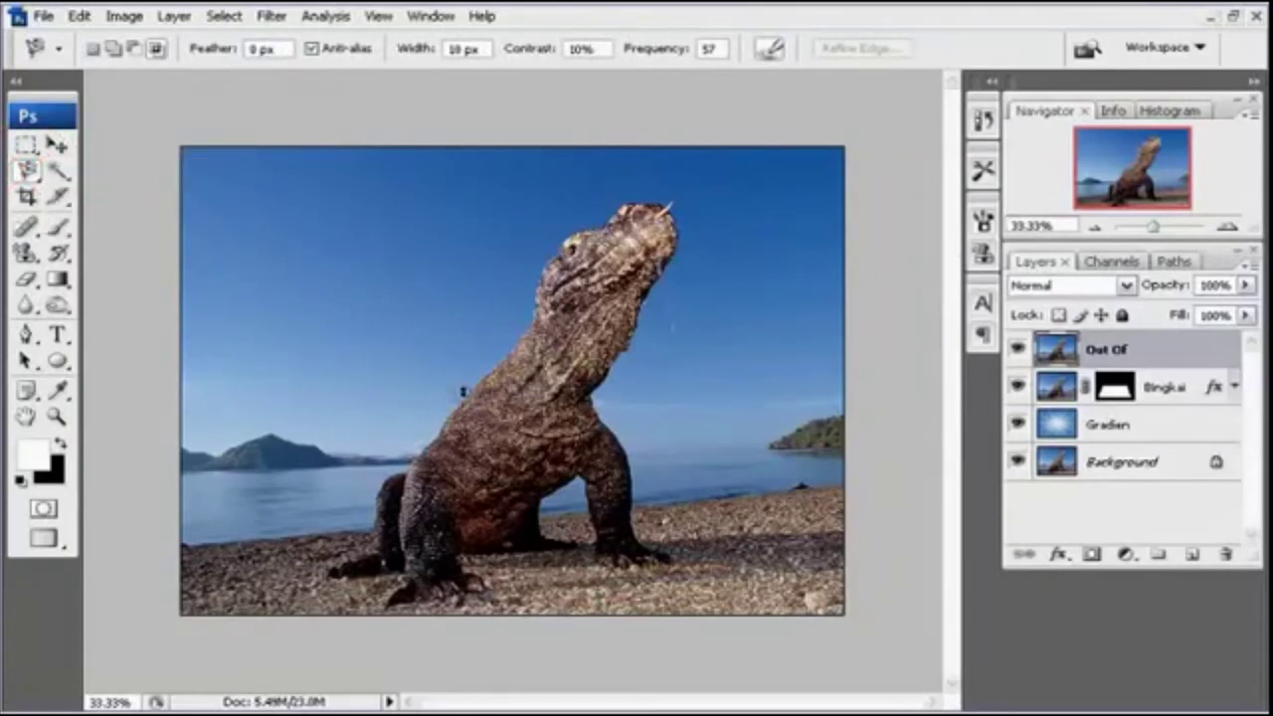
drag(464, 398, 487, 370)
click(486, 372)
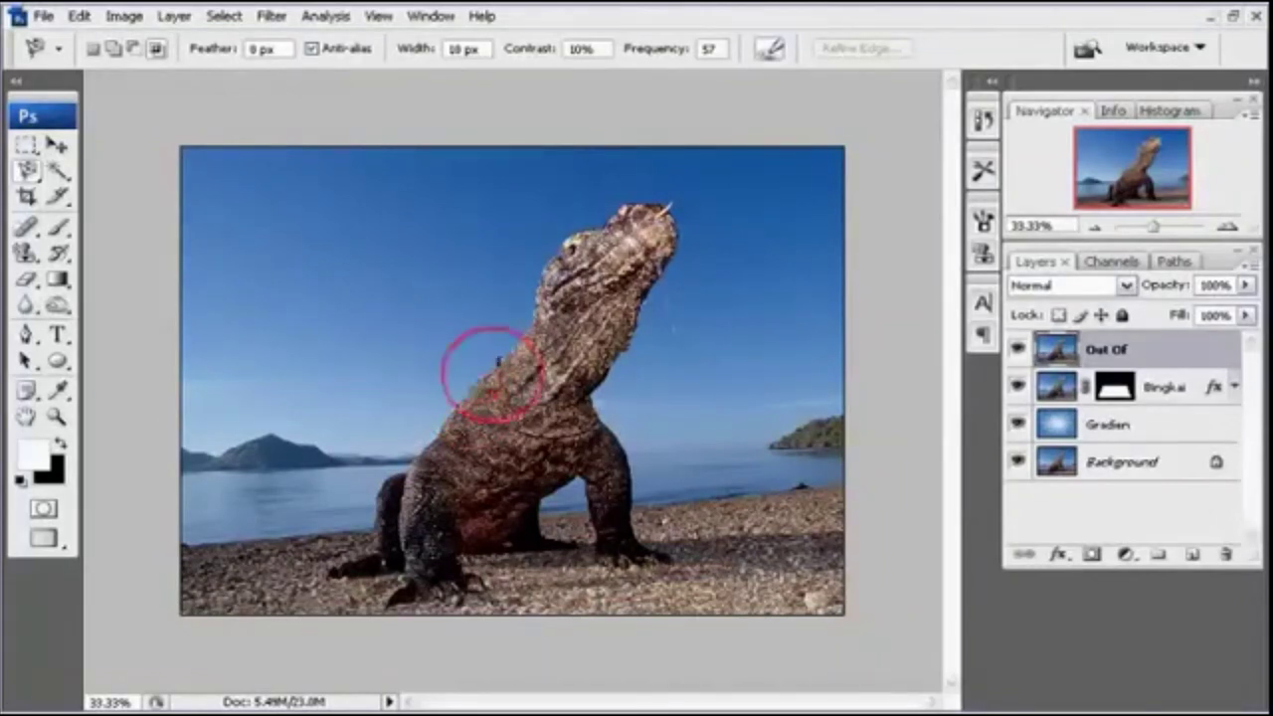
click(500, 358)
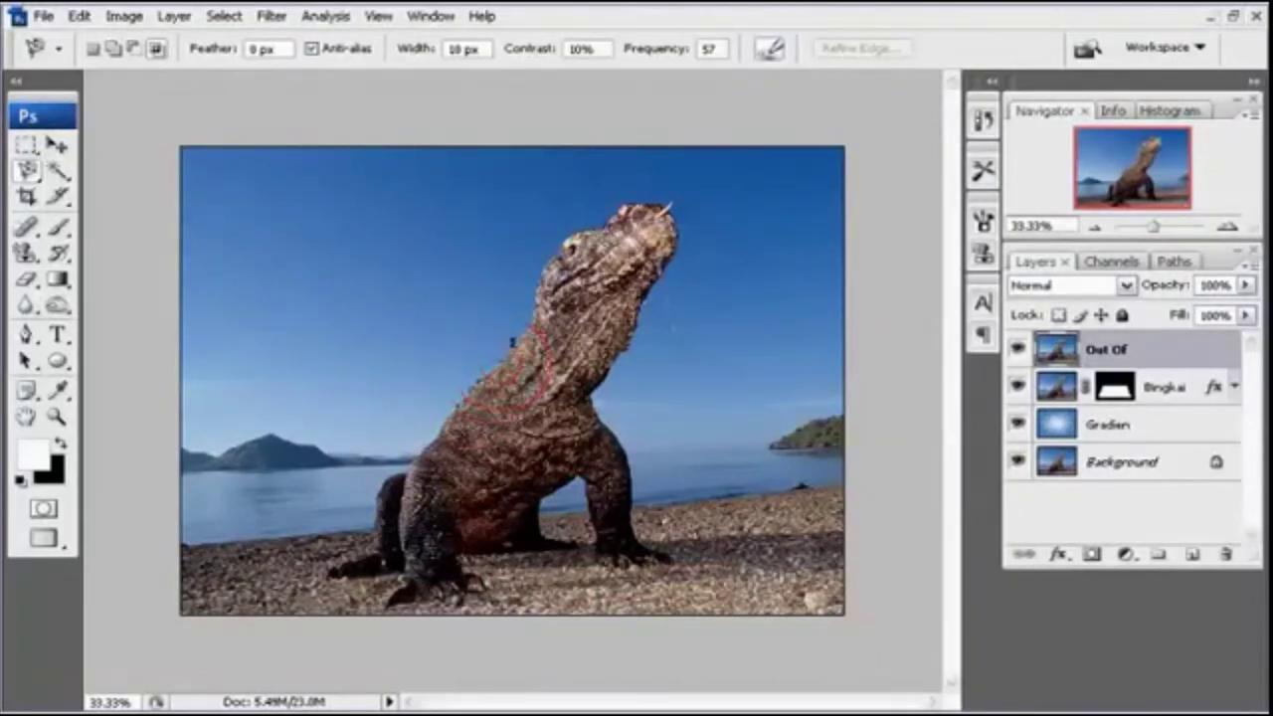
click(511, 334)
click(541, 269)
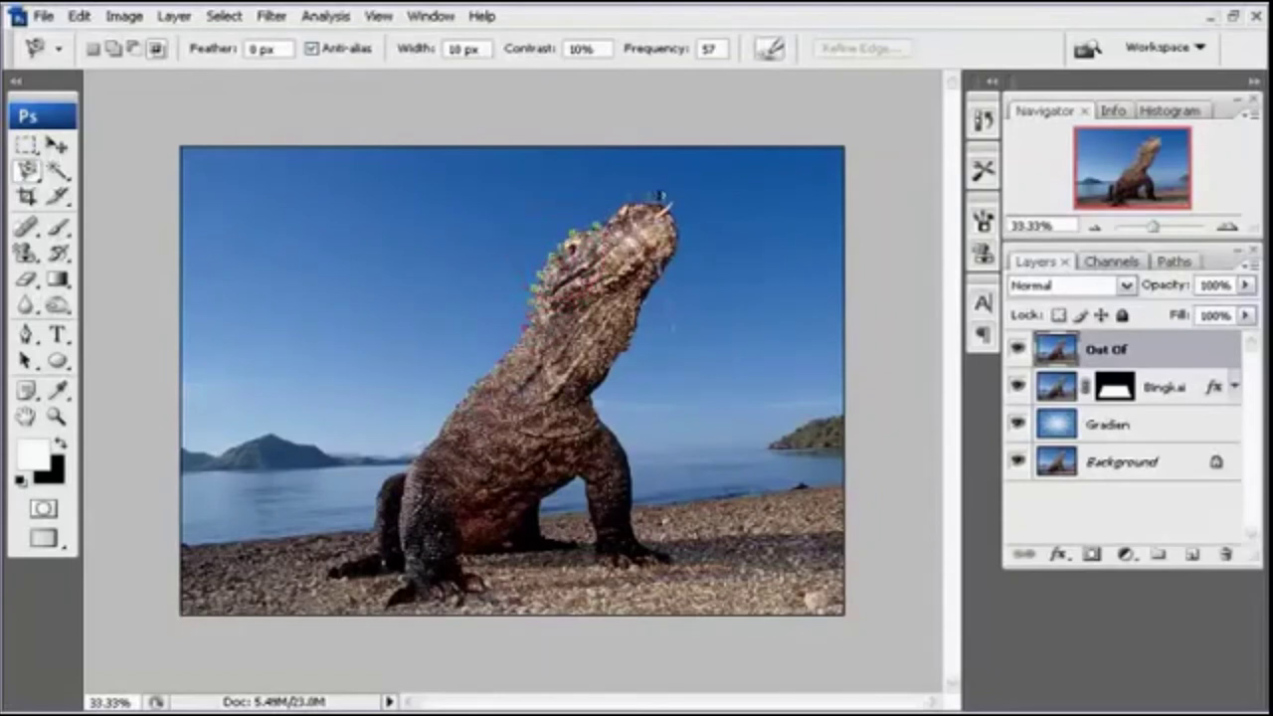
click(655, 201)
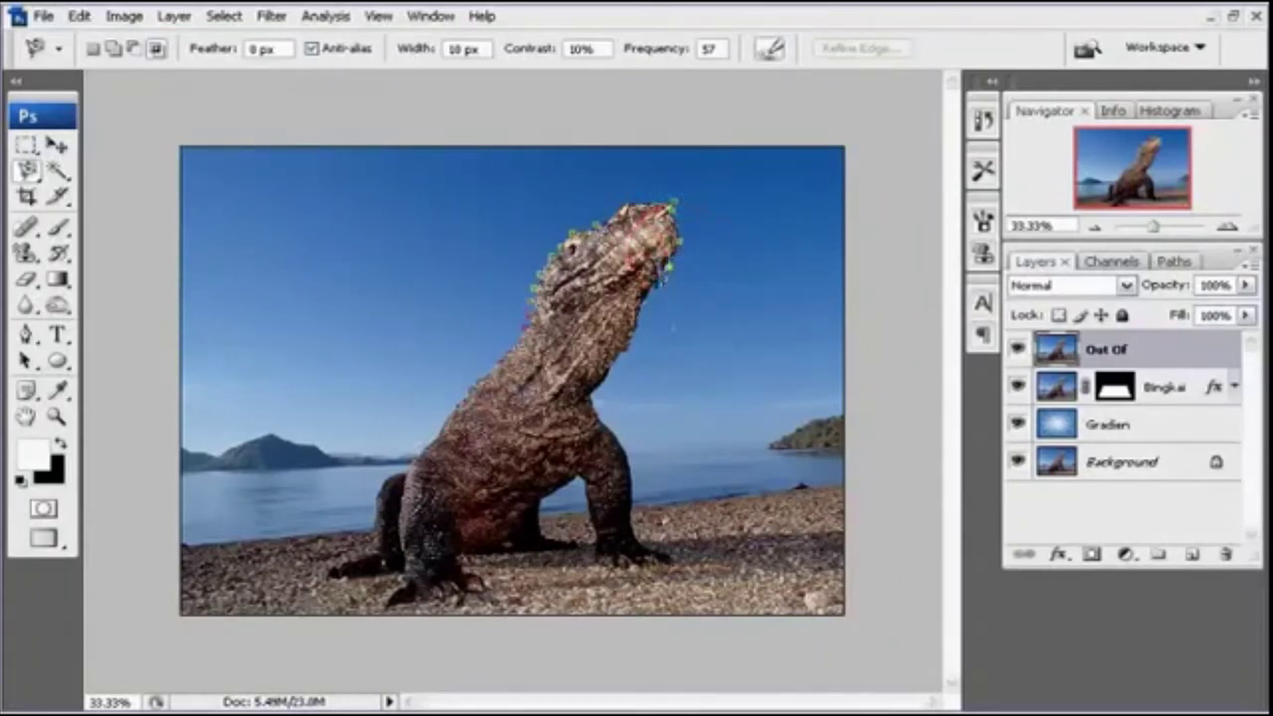
Trace back down the neck and along the chest, closing the outline into a selection.
click(647, 298)
click(625, 368)
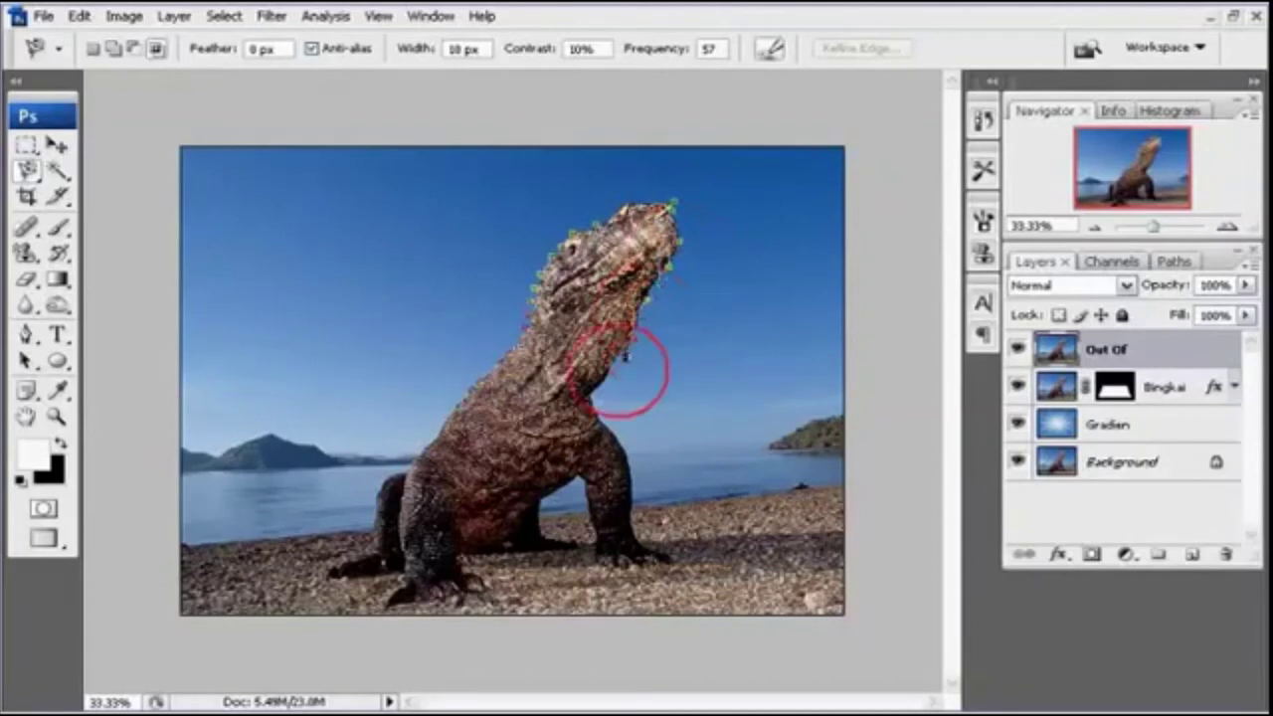
click(617, 418)
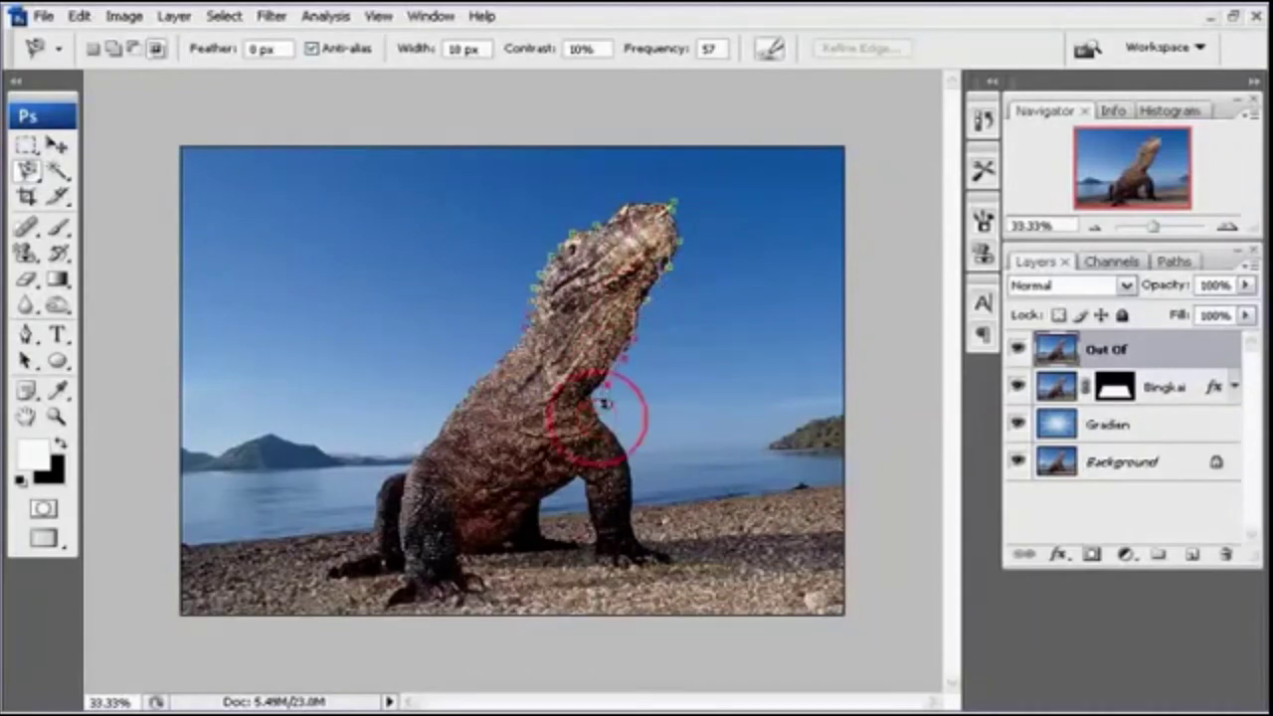
click(581, 444)
click(554, 449)
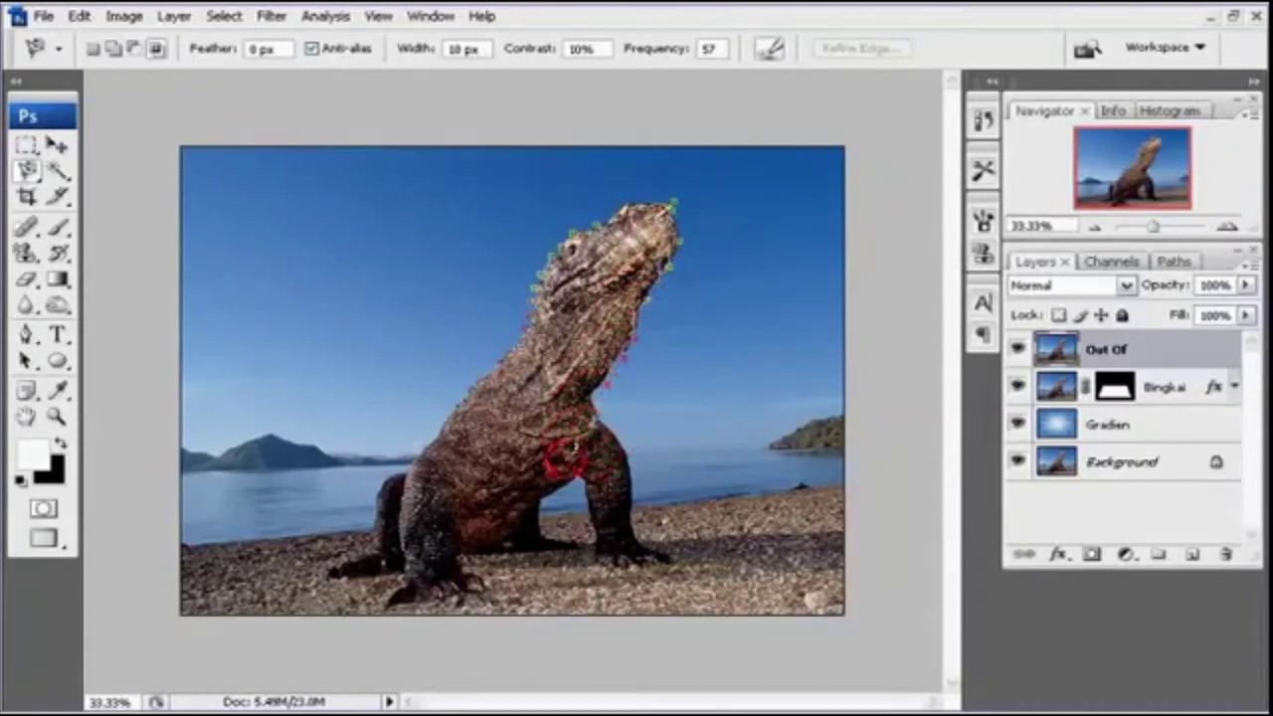
click(459, 444)
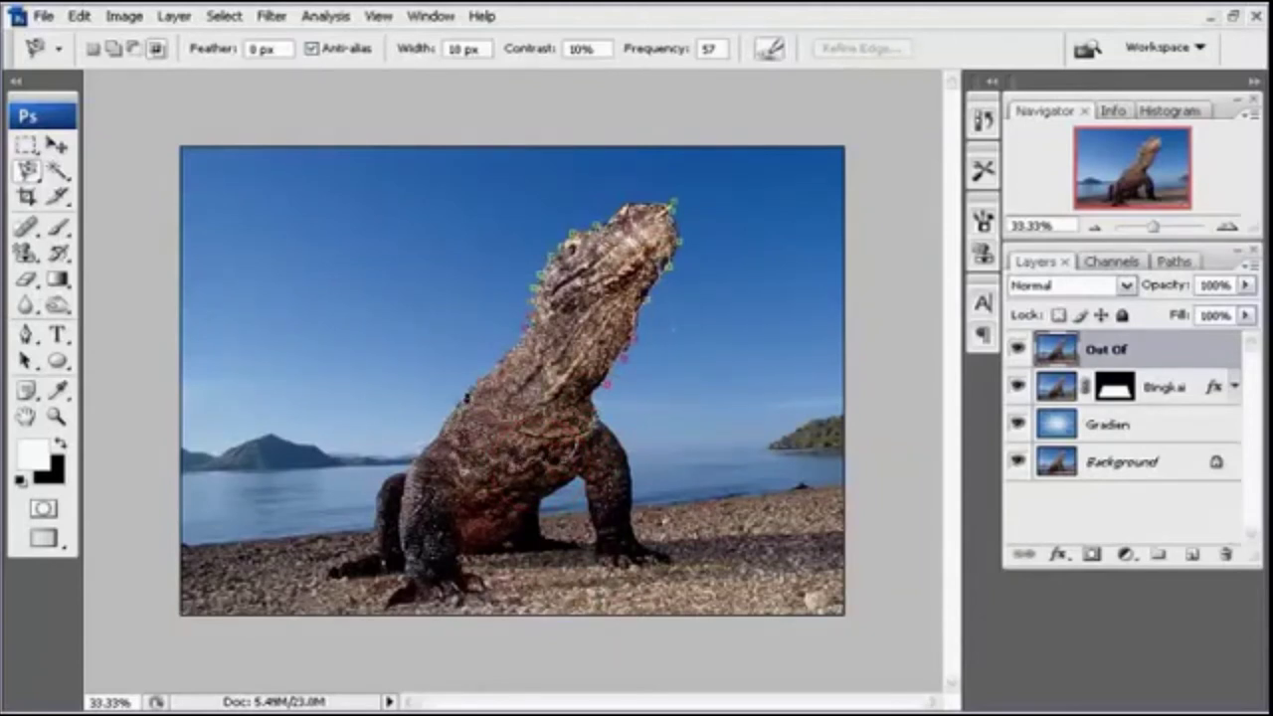
click(673, 204)
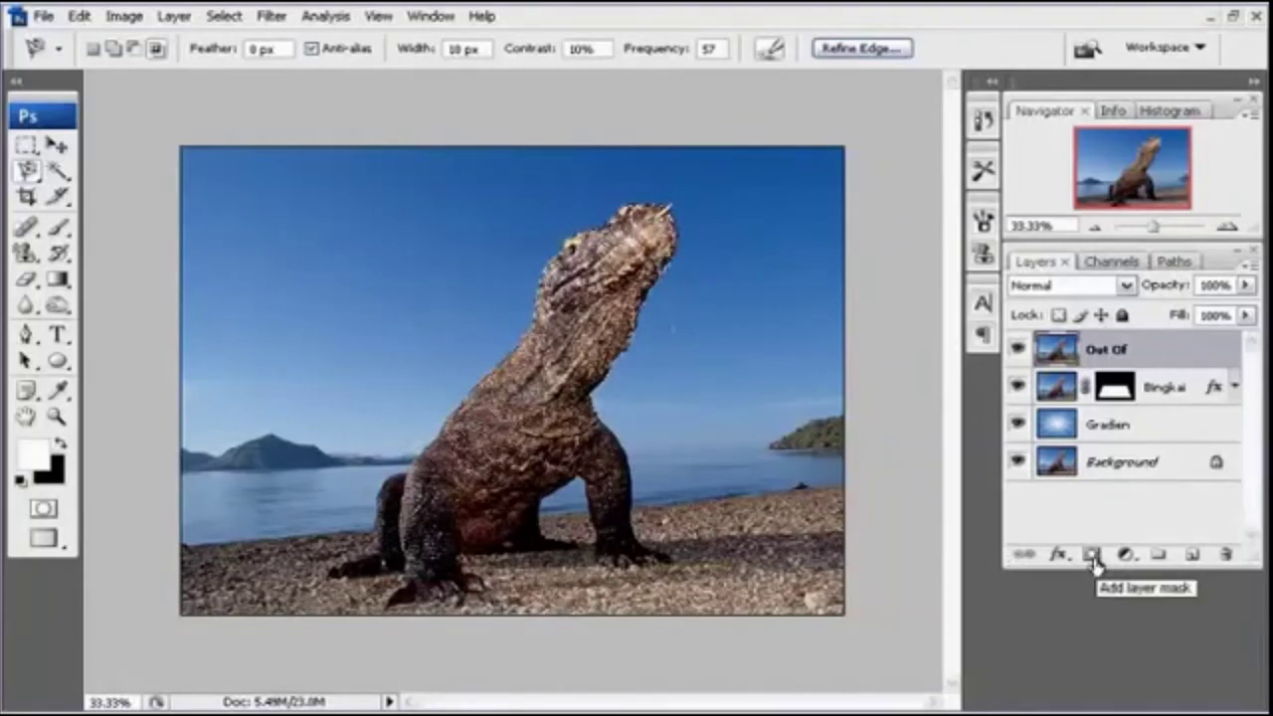
Mask the Out Of layer to the dragon selection and unlink the Bingkai layer's mask.
key(z)
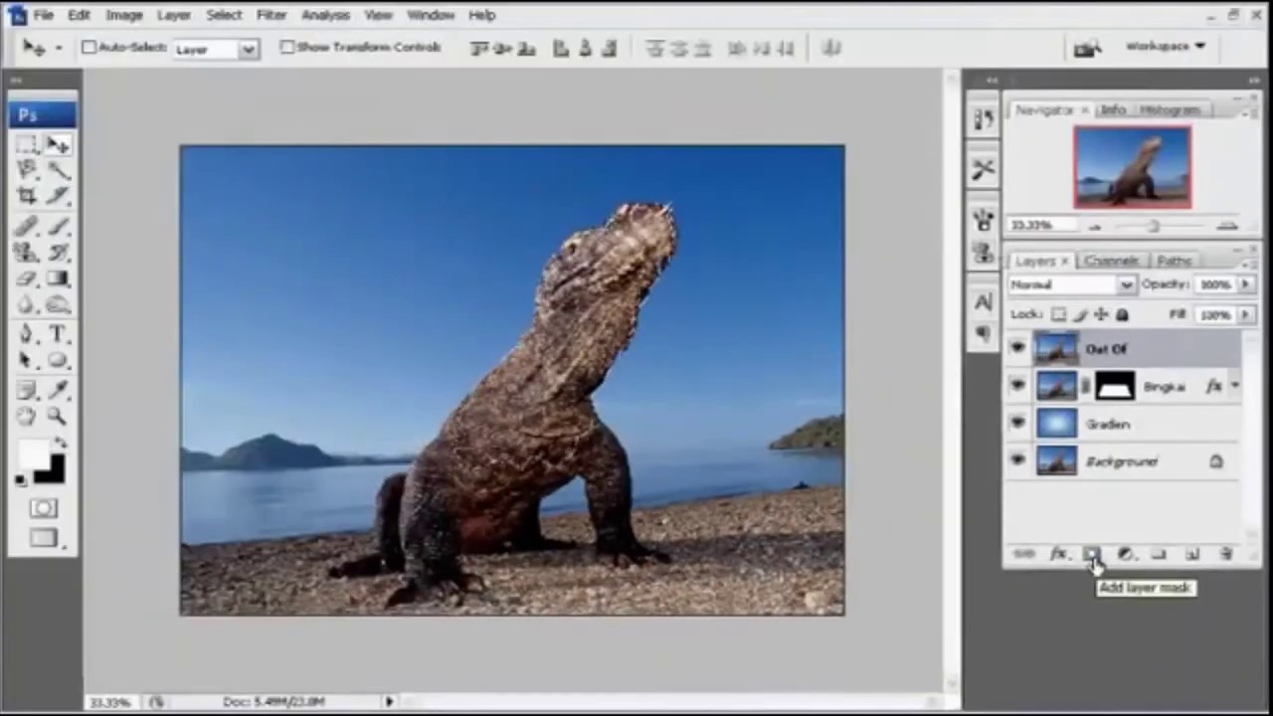
click(1092, 555)
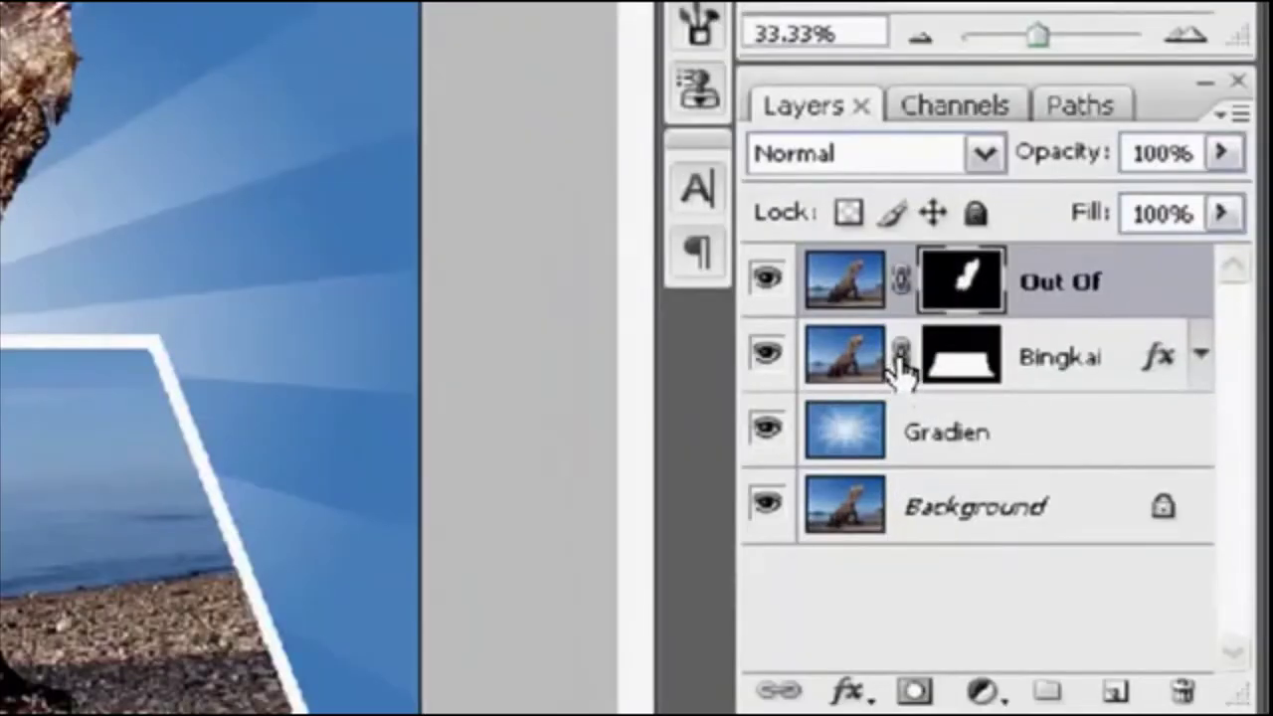
click(900, 358)
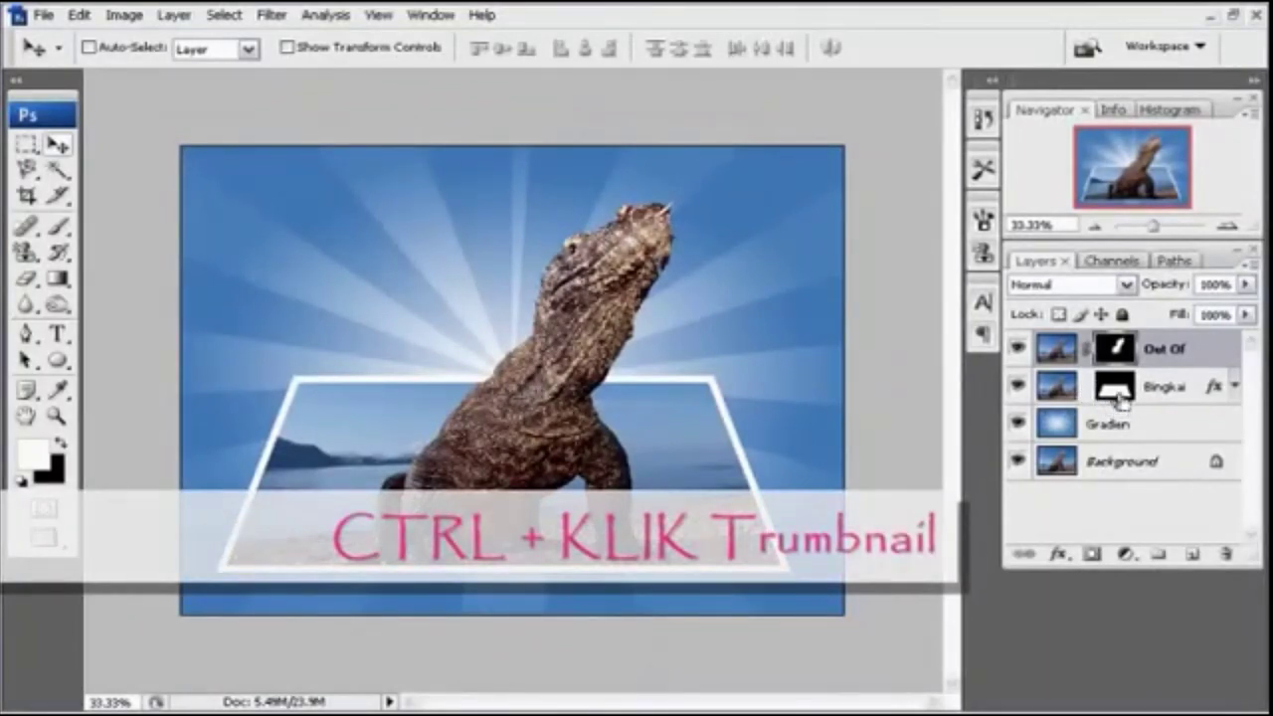
Load the frame selection and add a new empty Layer 1 above Gradien.
ctrl+click(1117, 394)
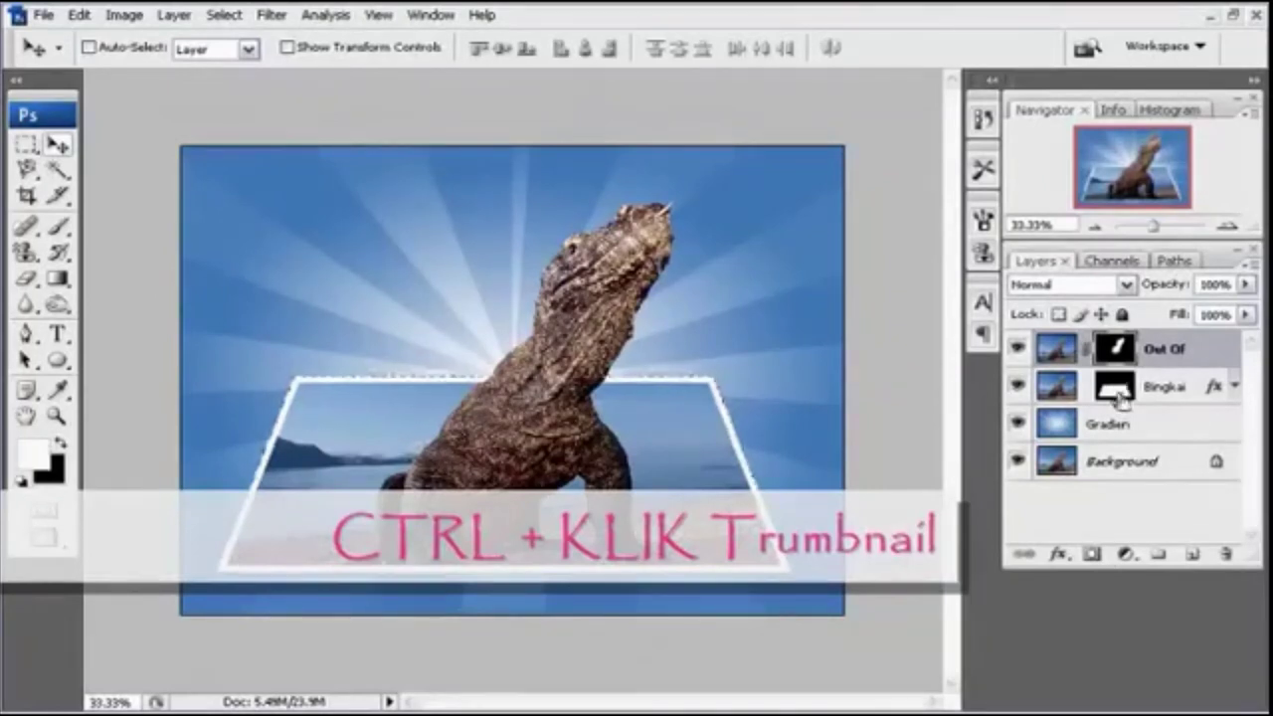
click(1122, 396)
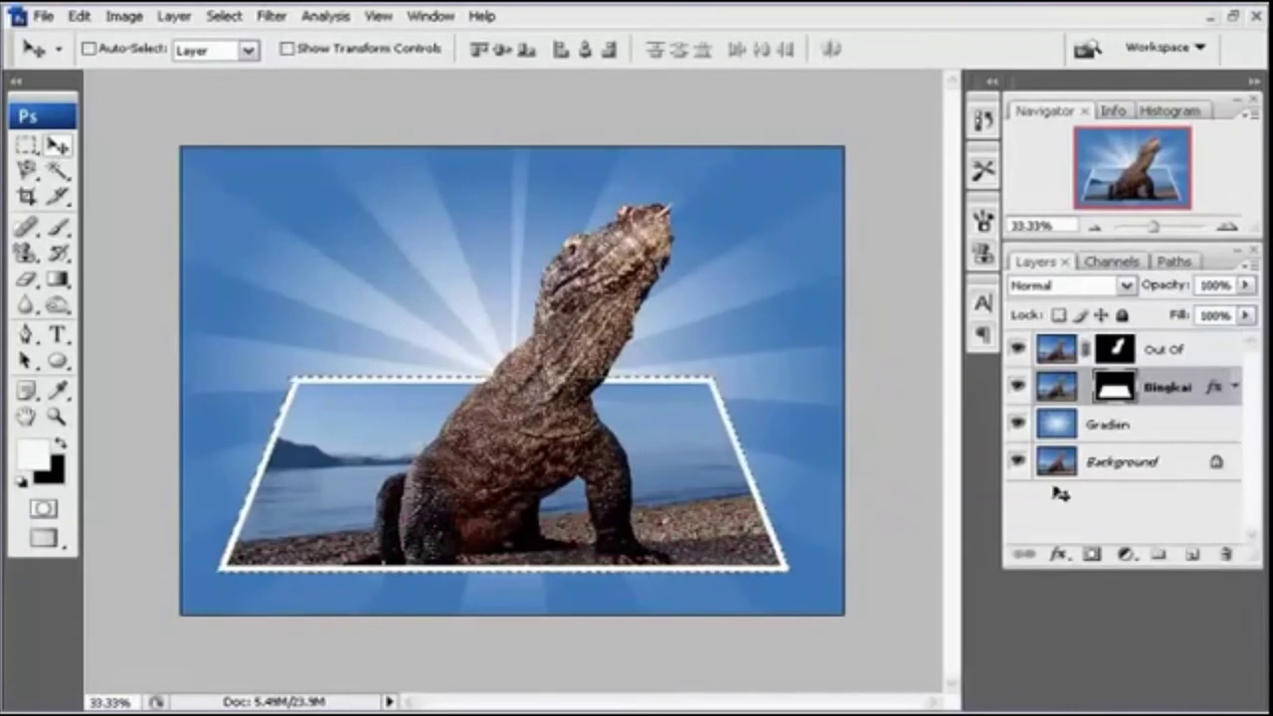
click(1164, 443)
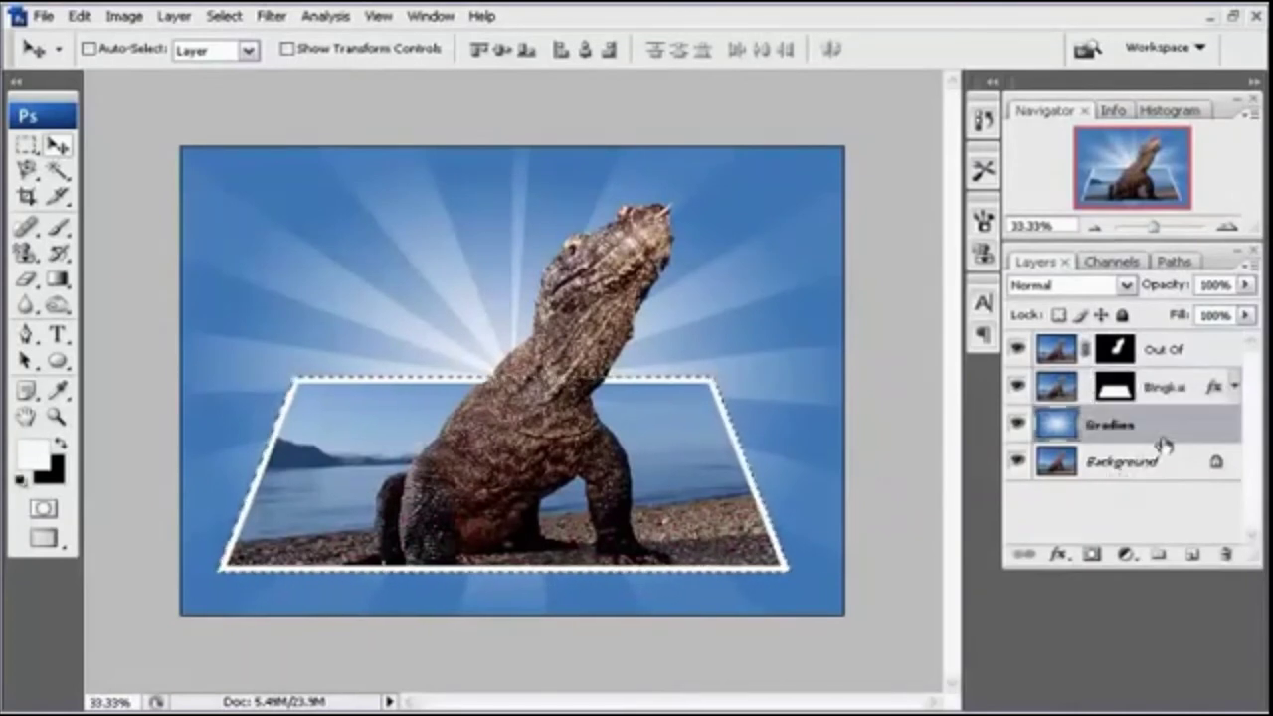
click(1194, 557)
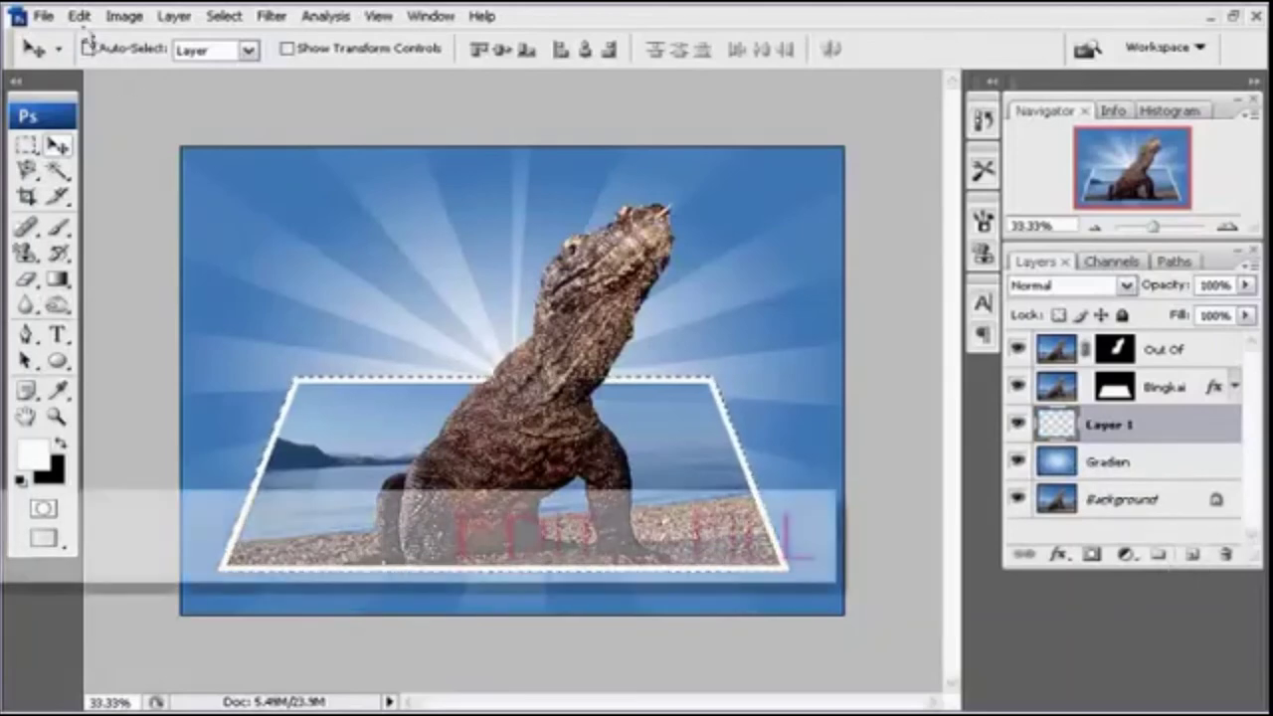
Fill the frame selection on Layer 1 with black.
click(80, 18)
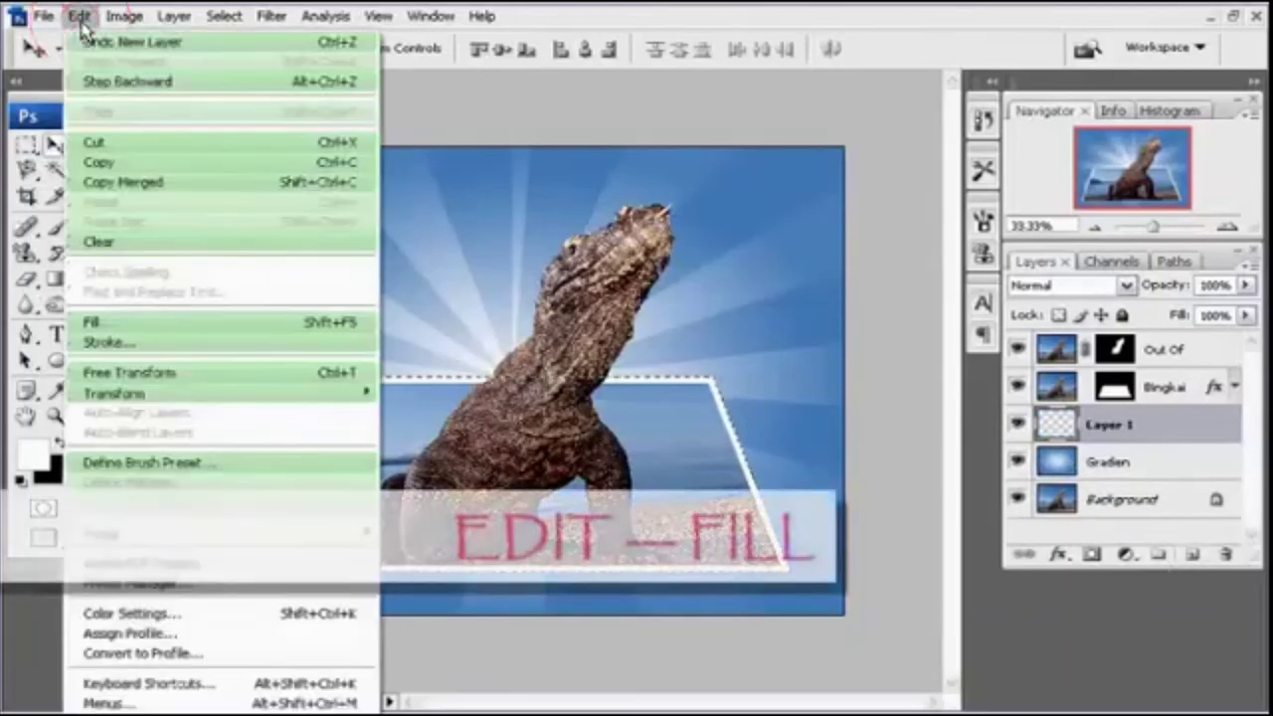
click(154, 323)
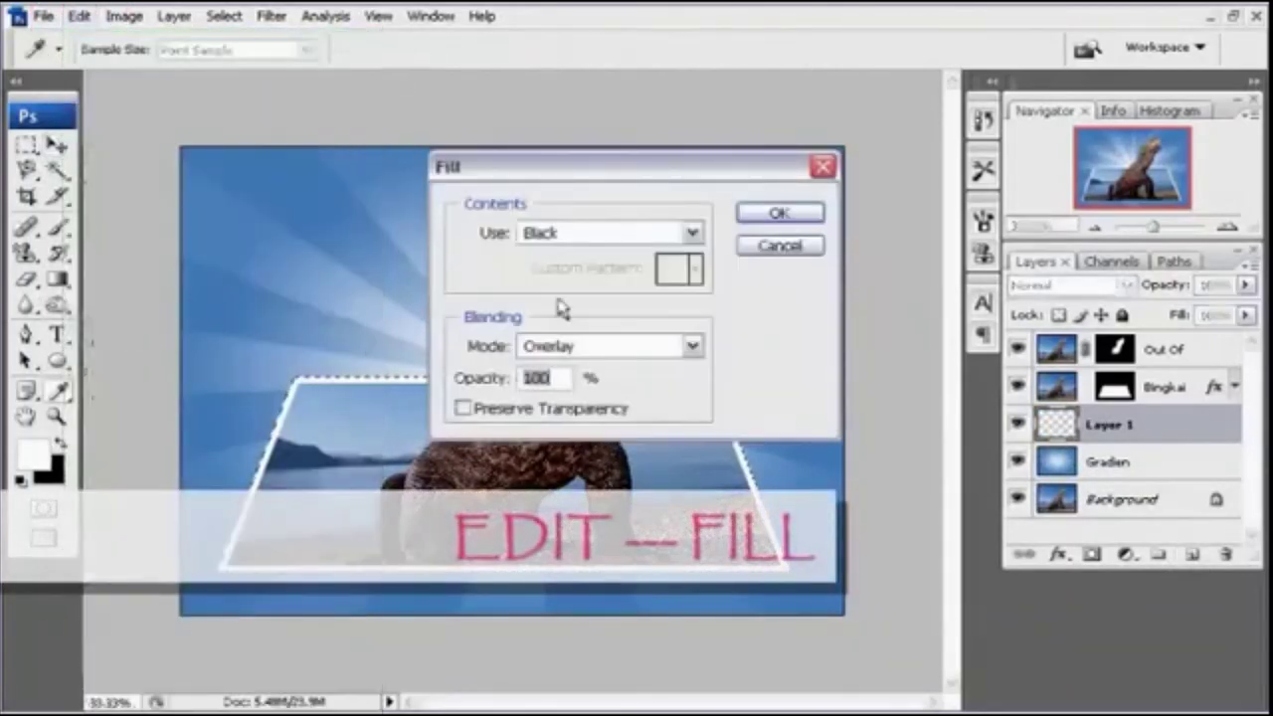
click(676, 232)
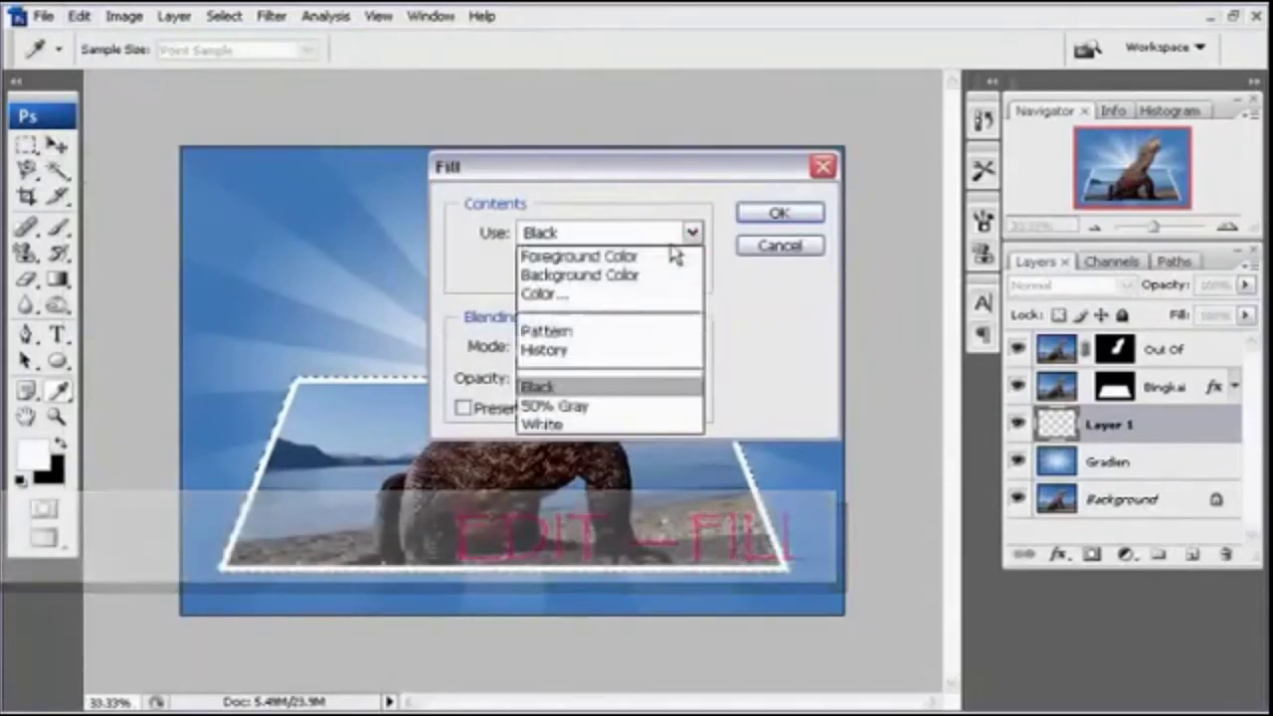
click(624, 388)
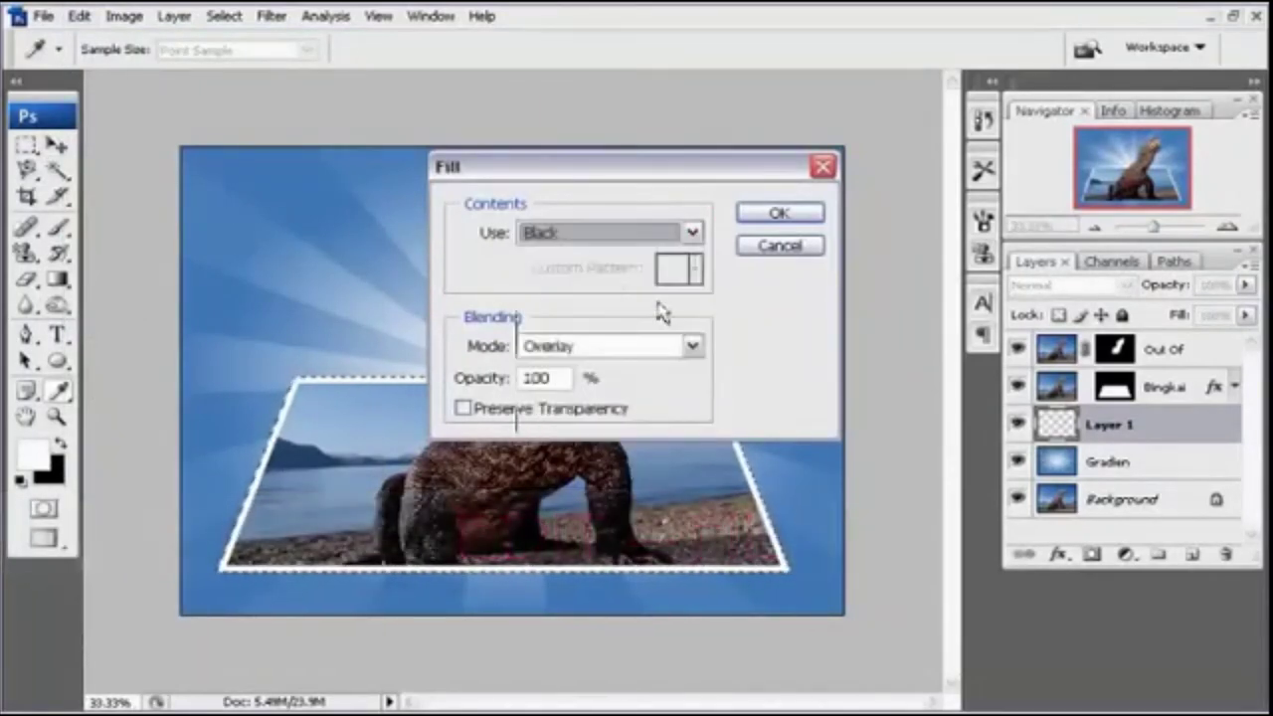
click(754, 217)
key(v)
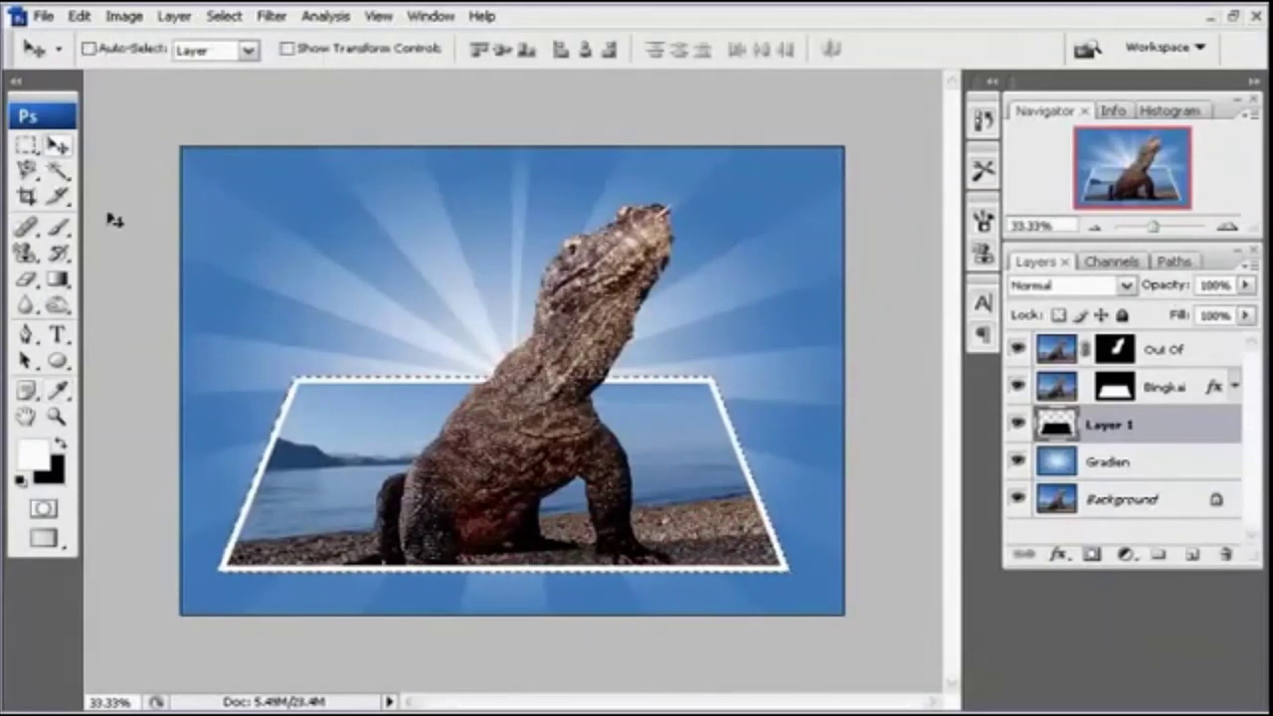
Choose the Magic Wand, deselect, and target the Bingkai layer's mask for editing.
click(62, 173)
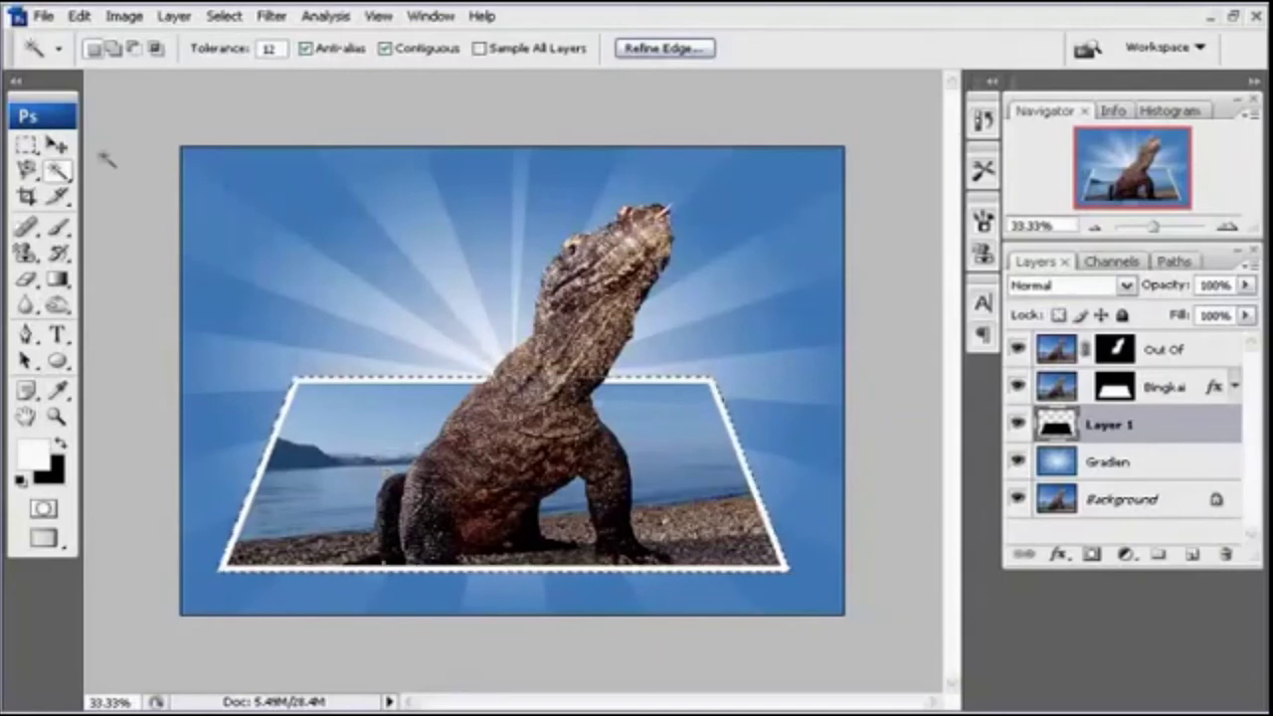
click(62, 174)
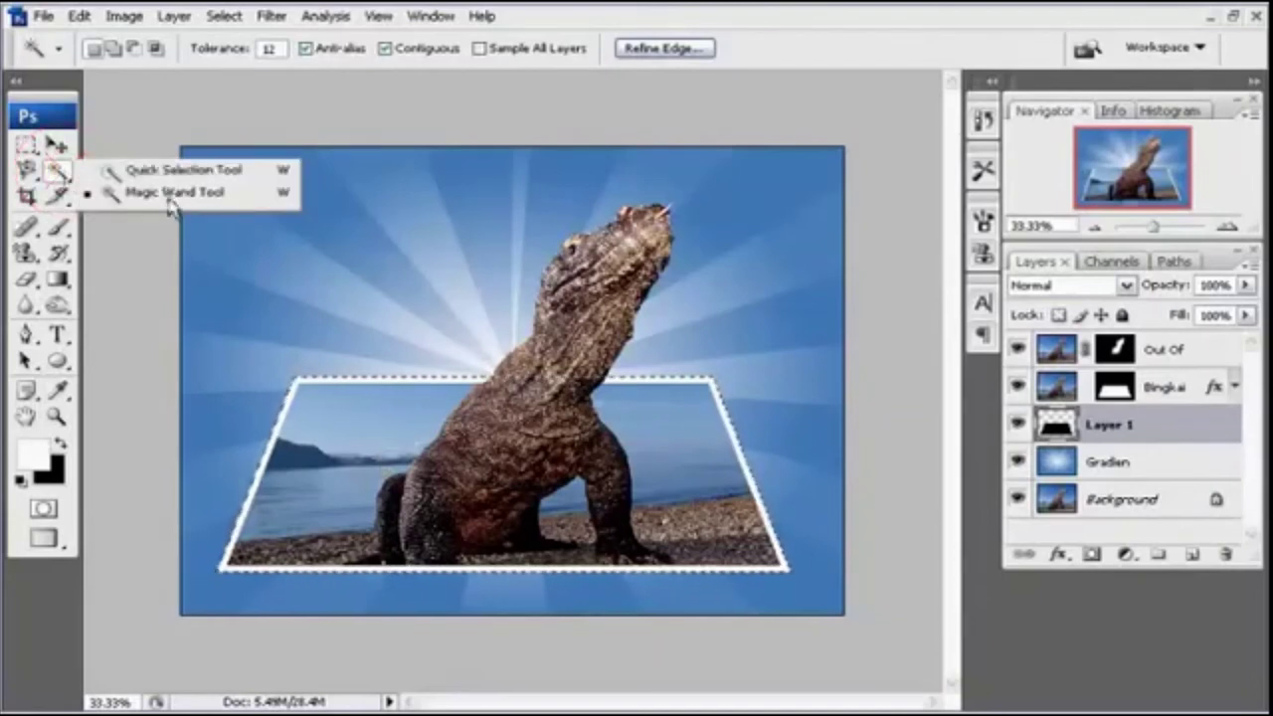
click(169, 193)
key(ctrl+d)
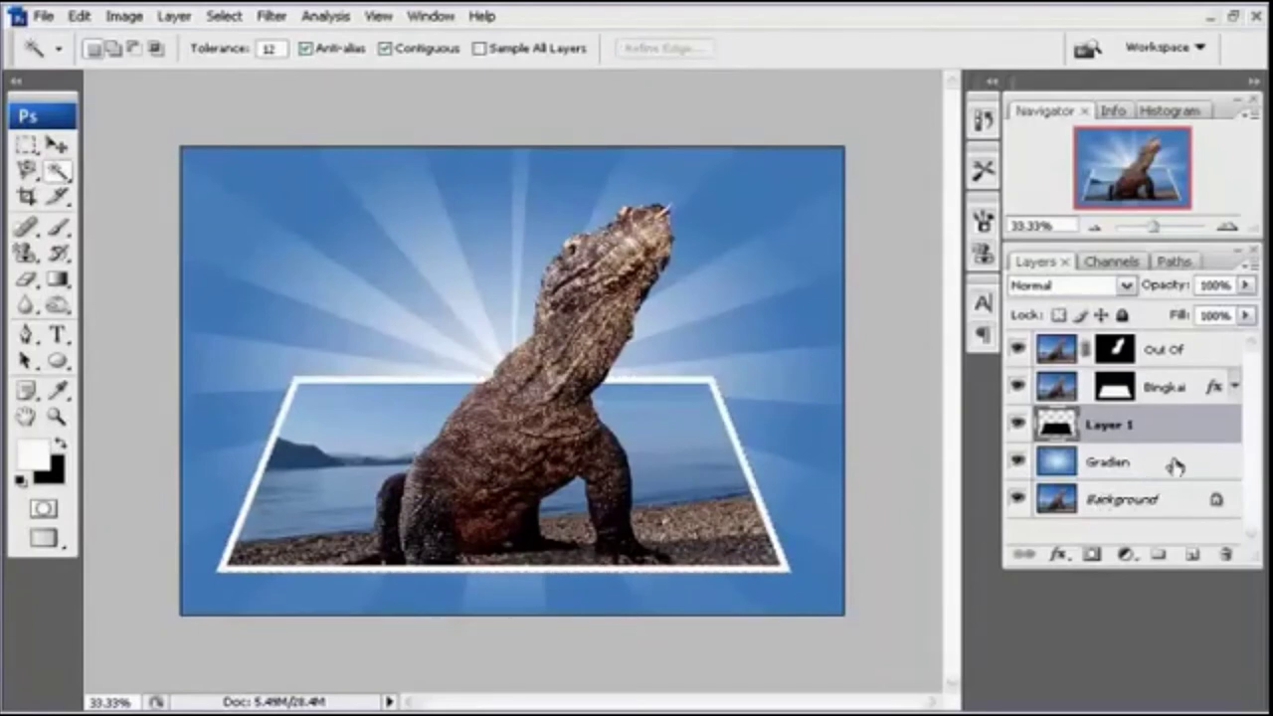
click(1161, 392)
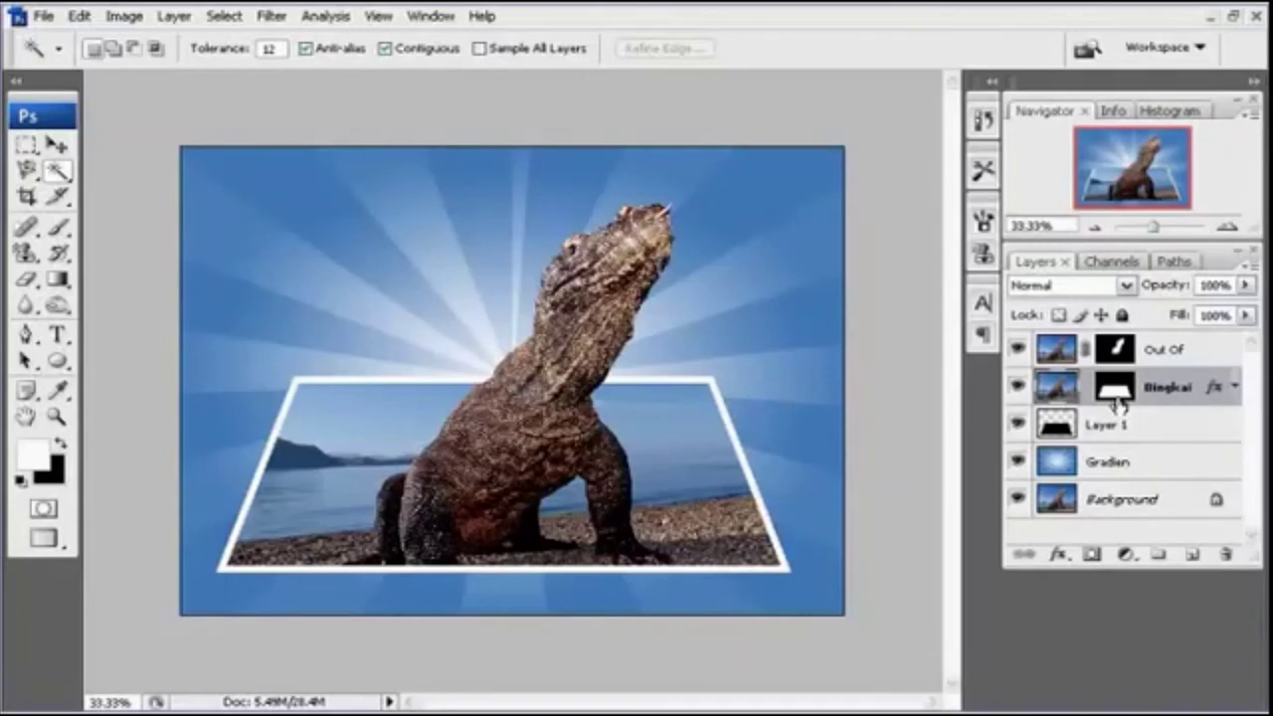
key(z)
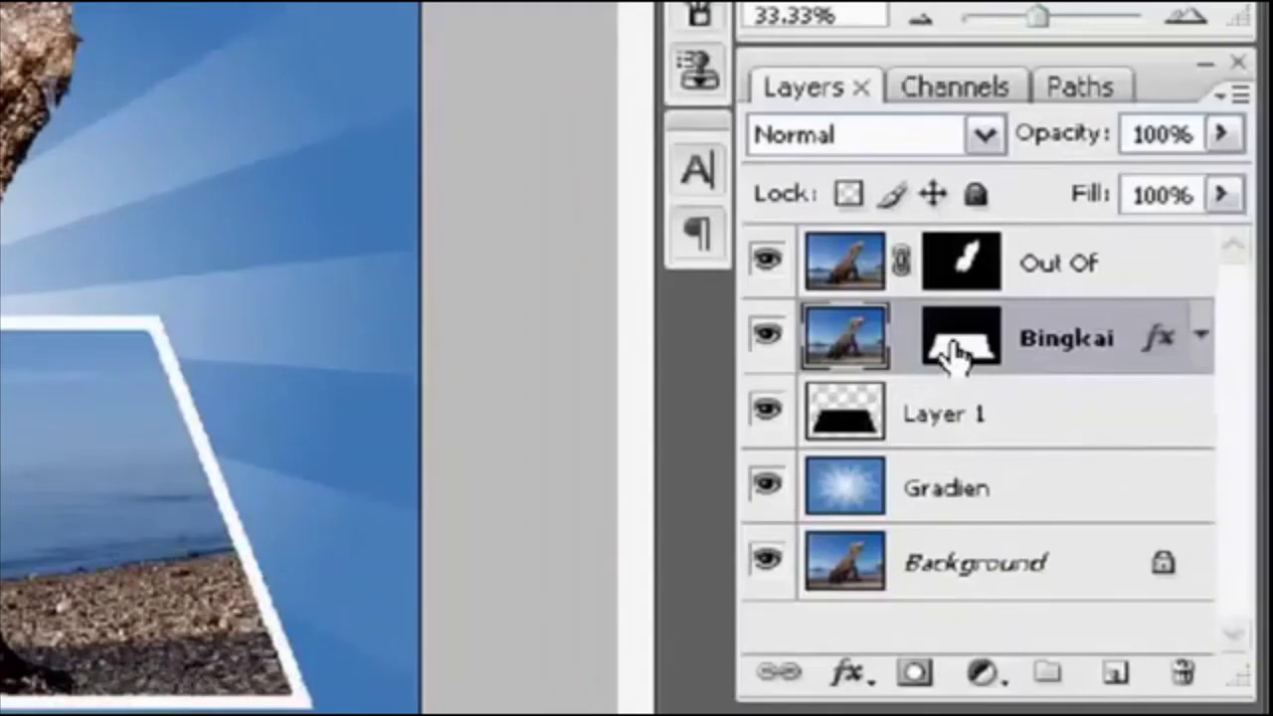
click(953, 350)
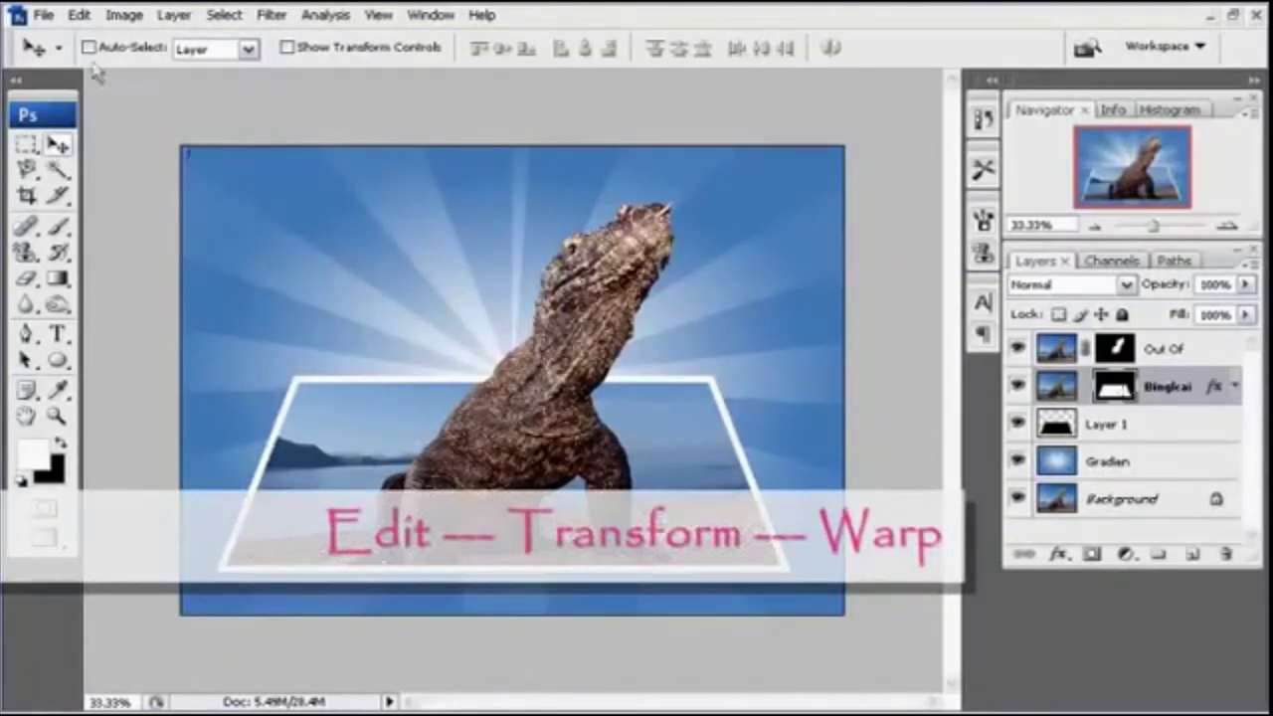
Warp the Bingkai frame by pulling all four corners upward into a curled shape.
click(80, 15)
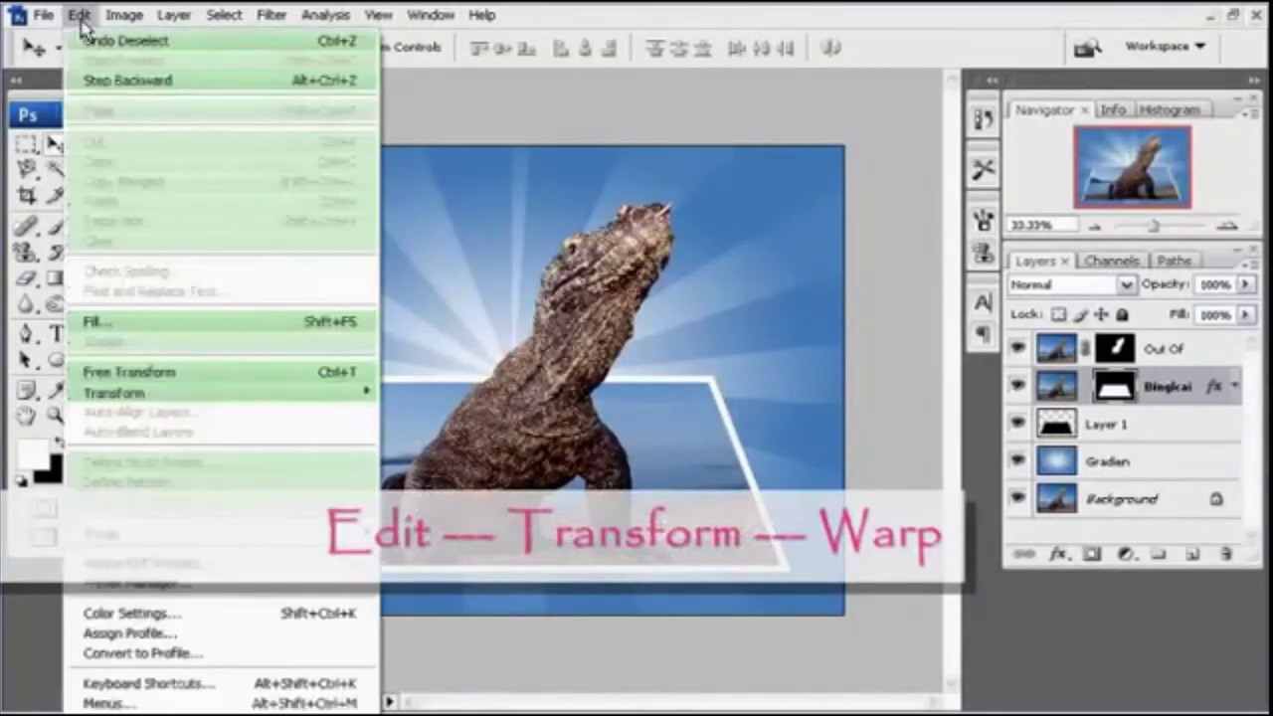
mouse_move(114, 393)
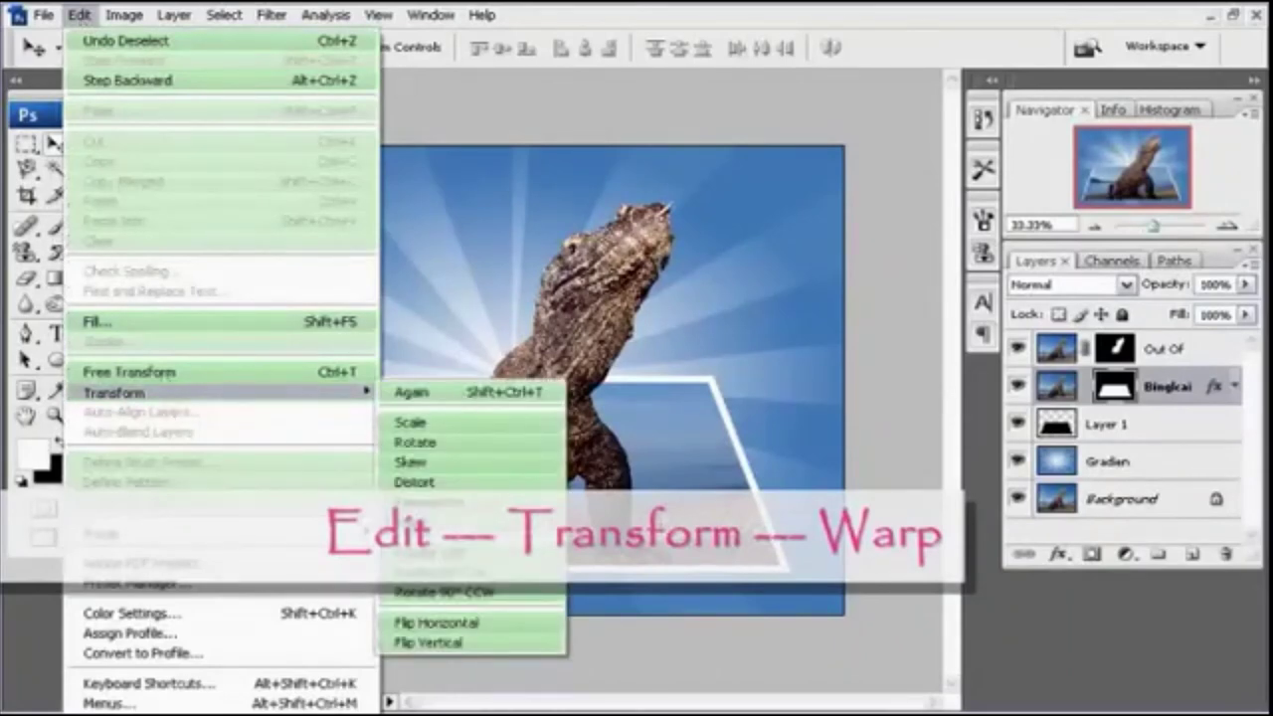
click(412, 521)
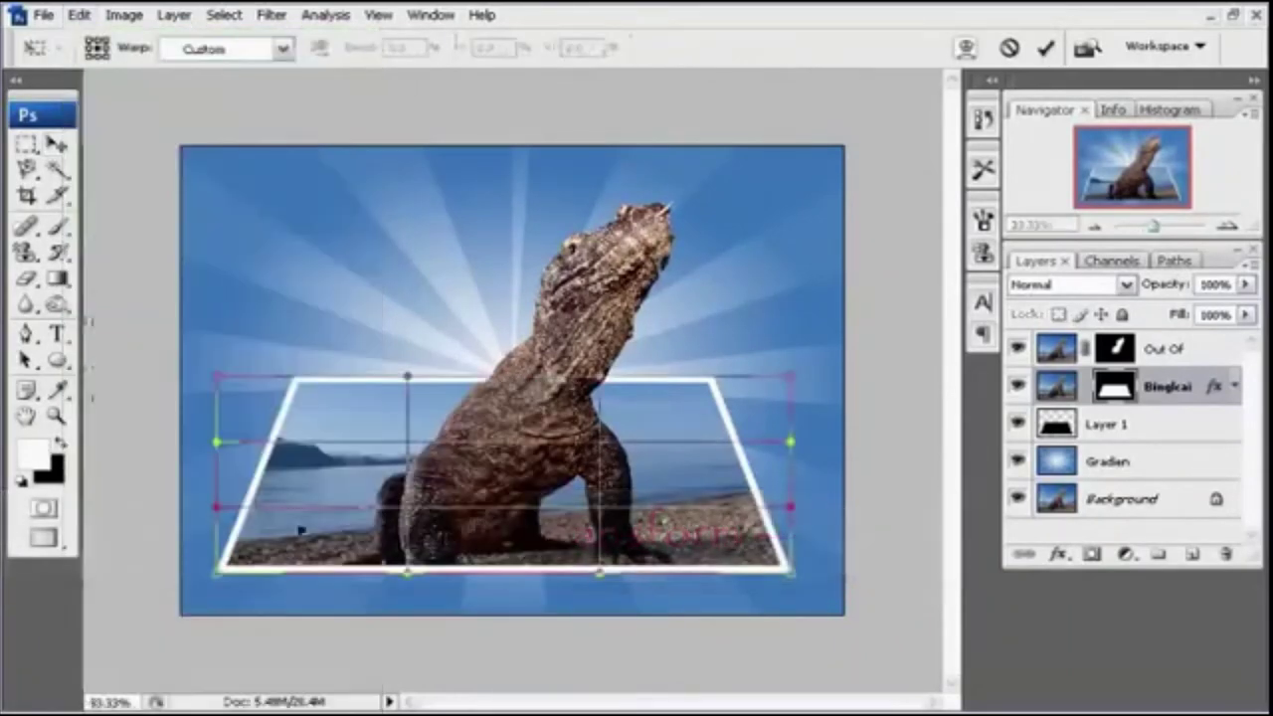
click(222, 584)
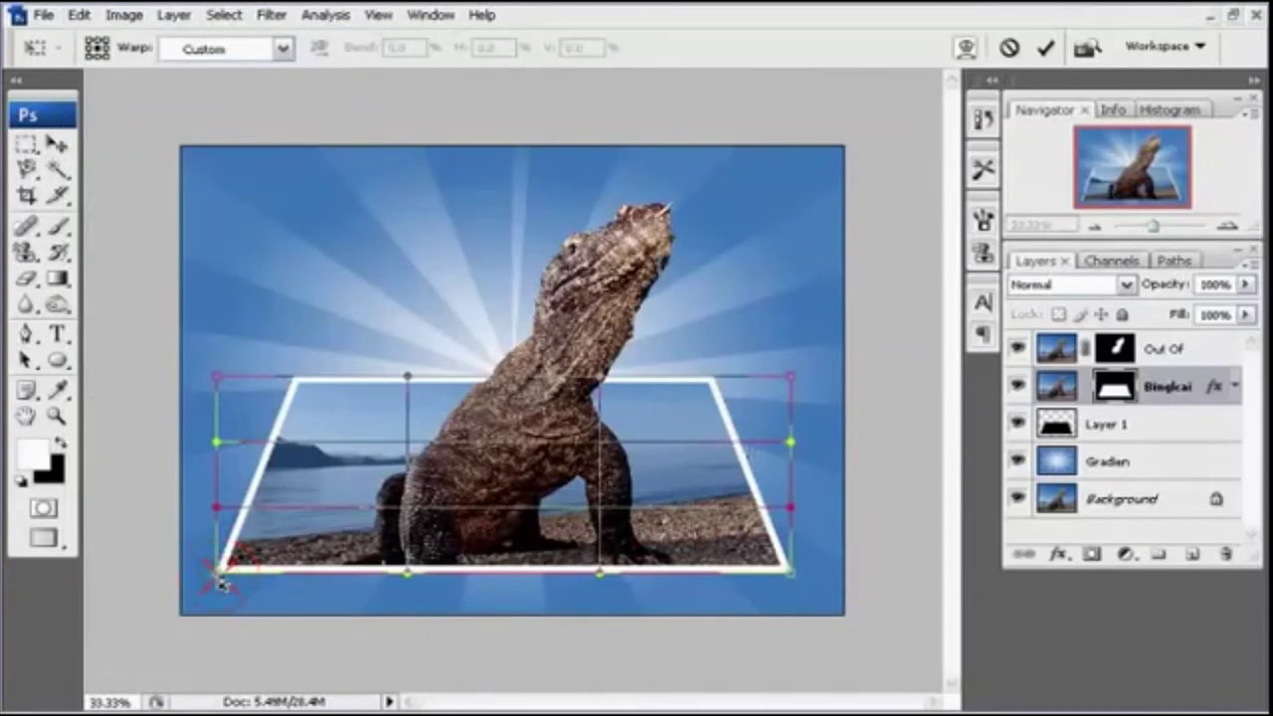
drag(222, 585, 226, 551)
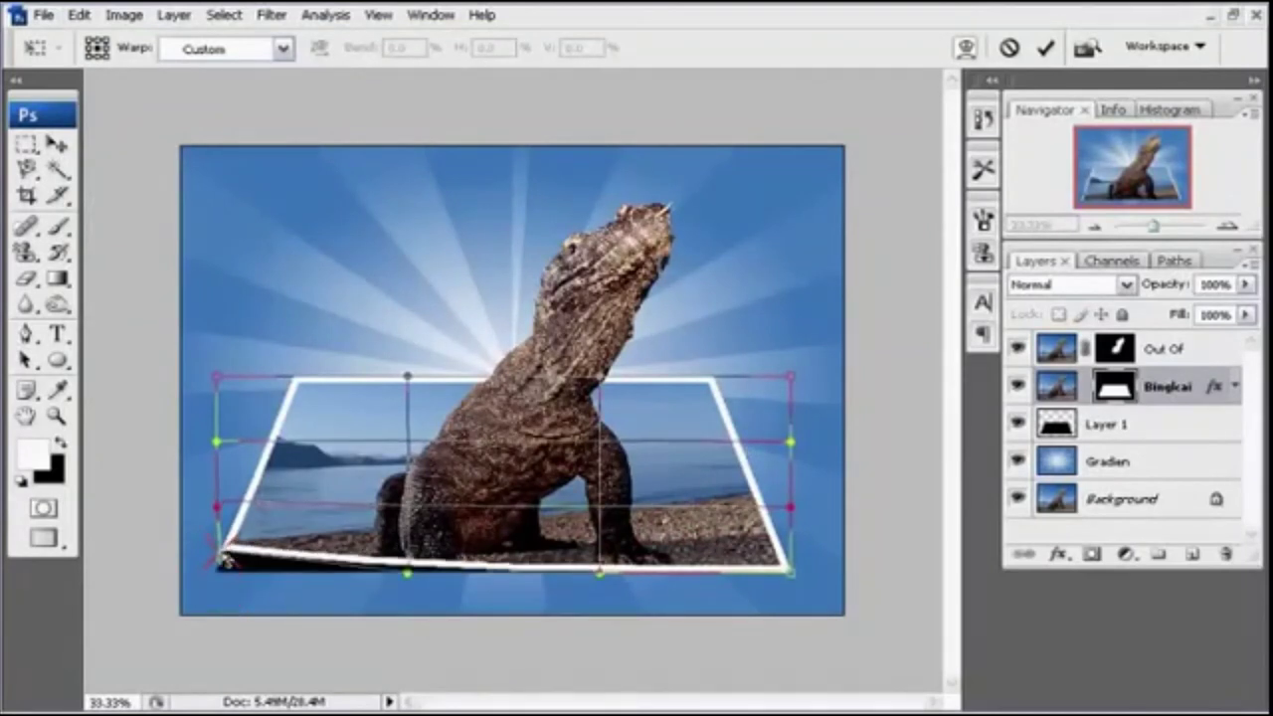
click(791, 574)
drag(793, 571, 791, 540)
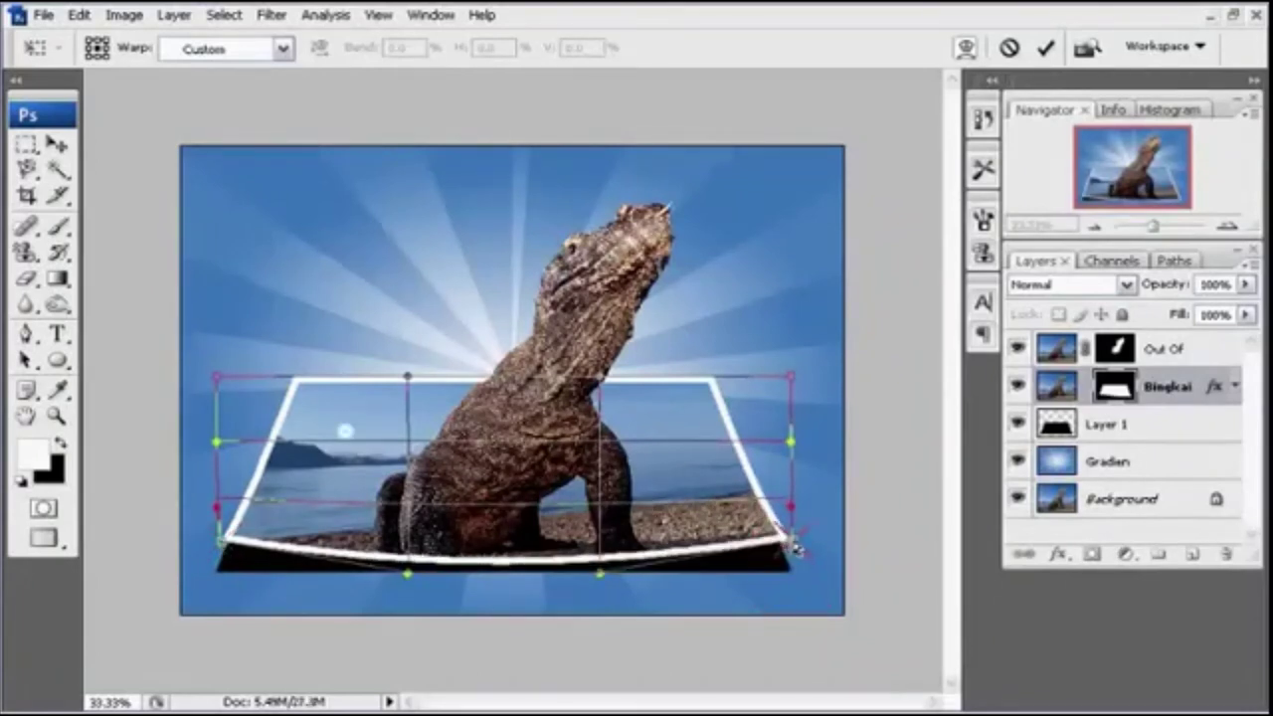
click(217, 377)
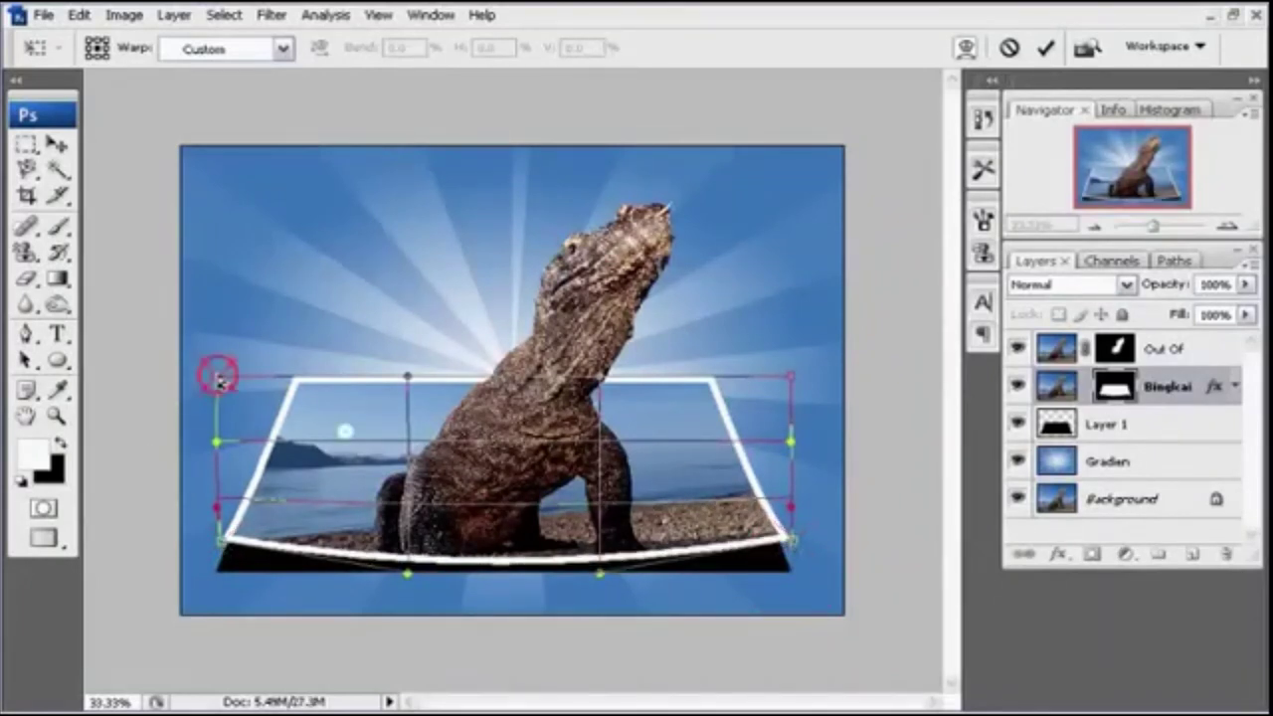
drag(221, 381, 217, 343)
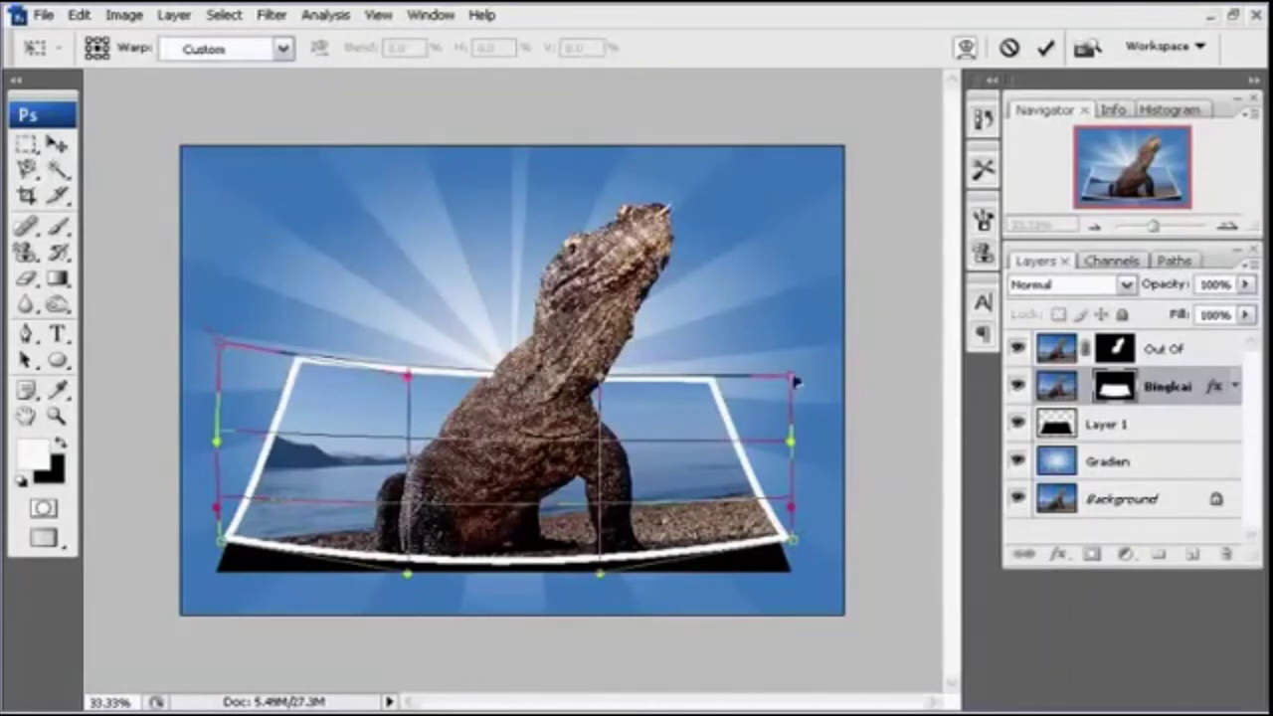
drag(795, 381, 794, 354)
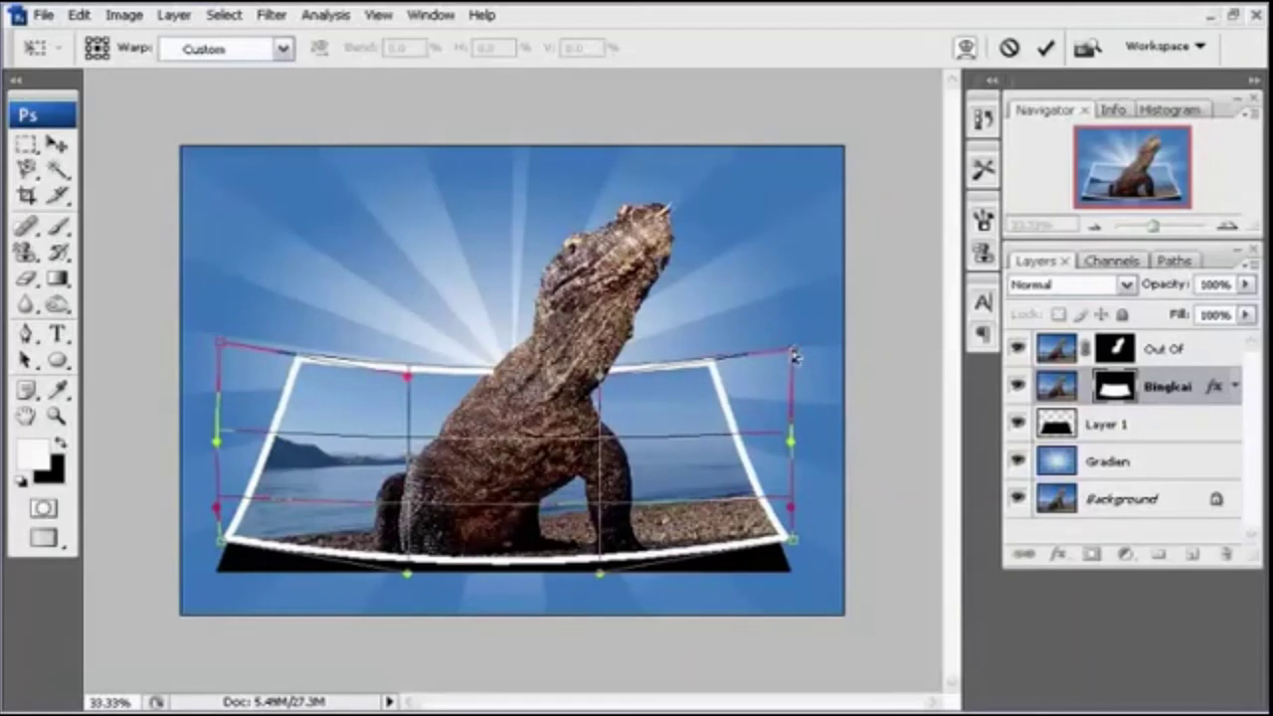
key(Return)
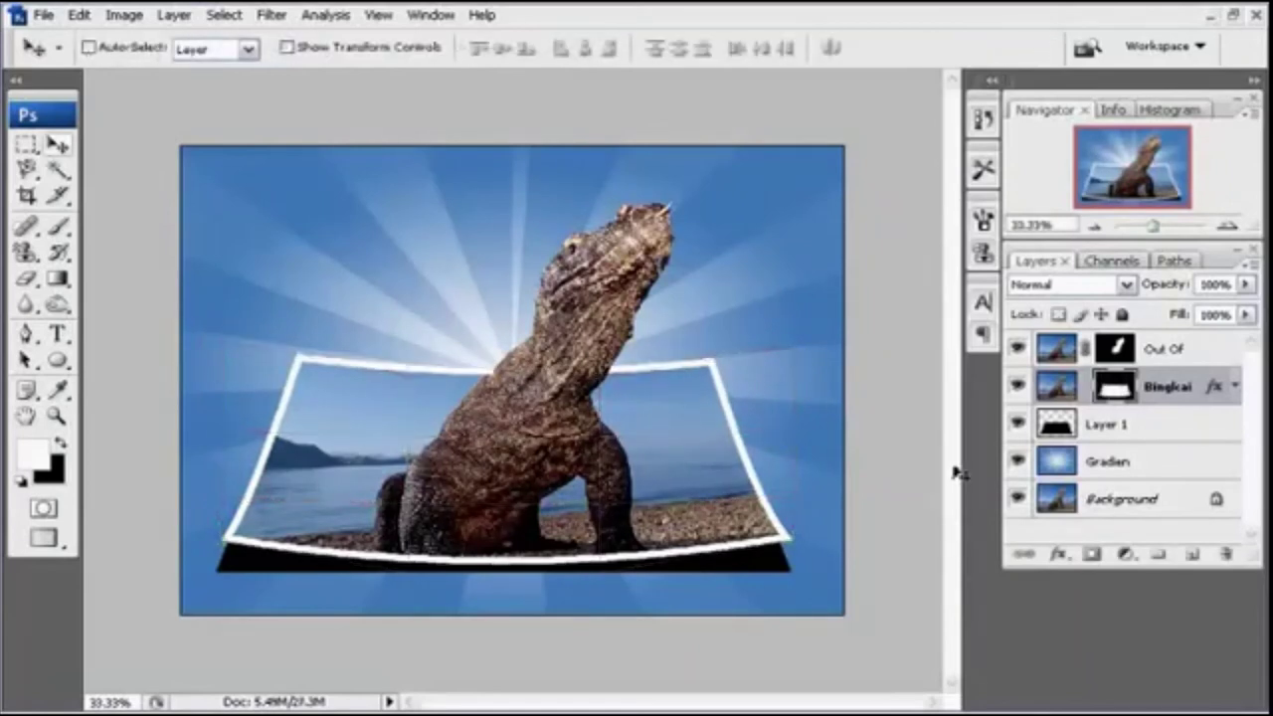
Rename Layer 1 to 'Bayangan'.
double_click(1106, 425)
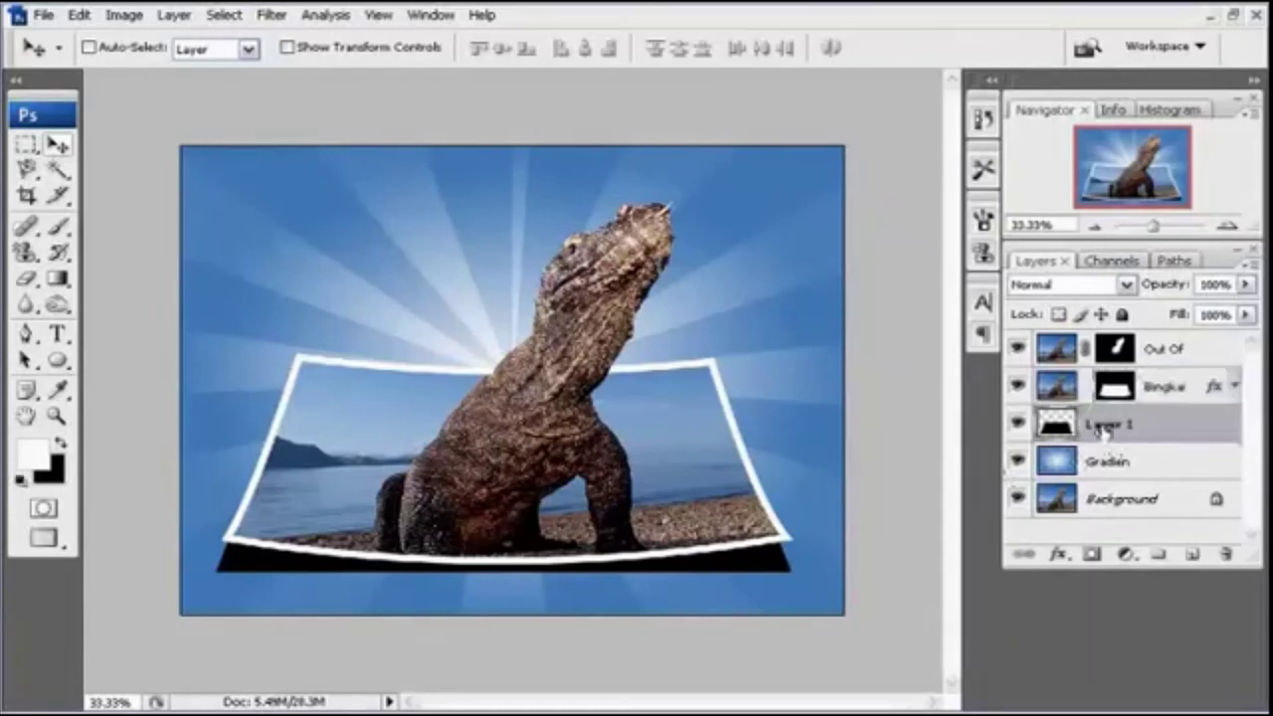
key(BackSpace)
text(Bay)
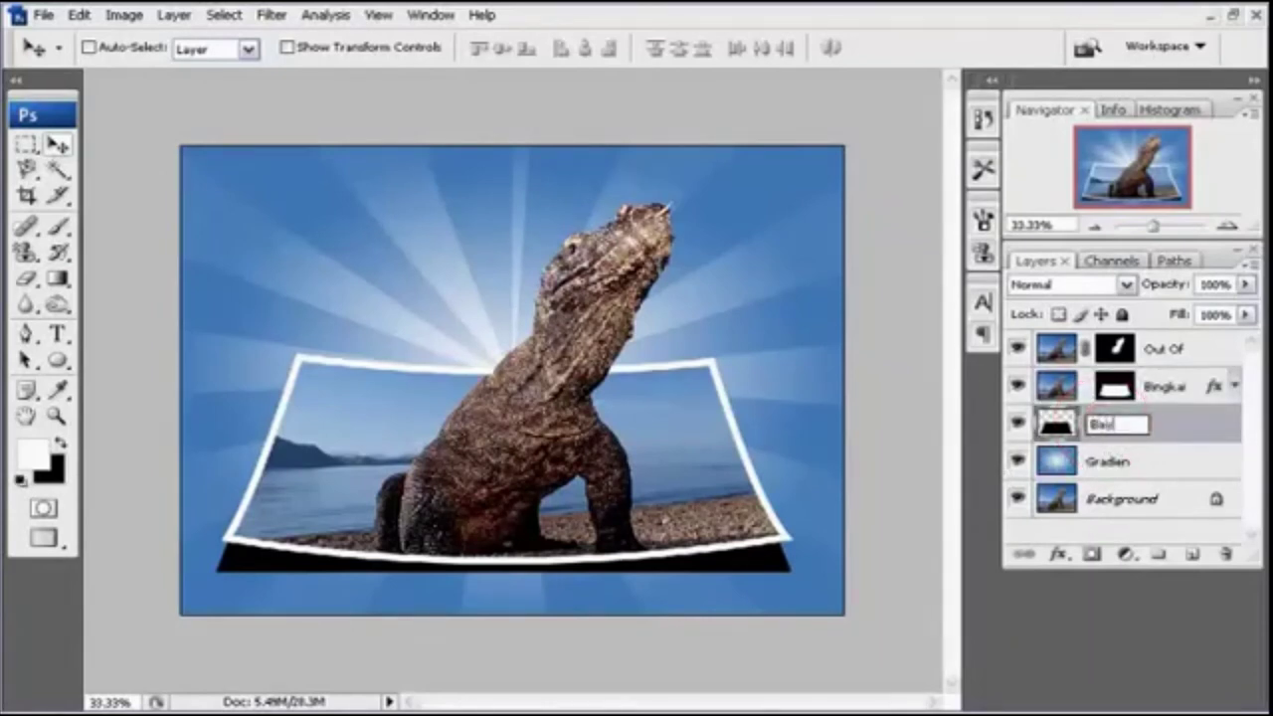
text(angan)
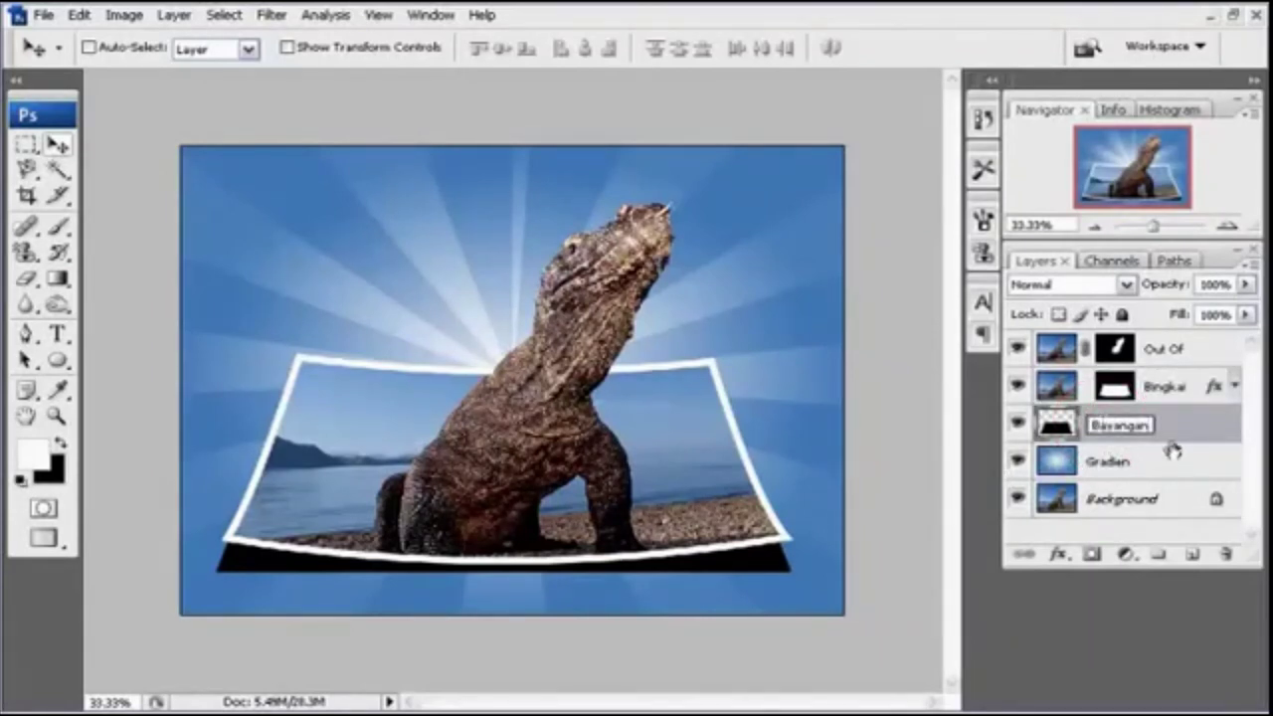
click(1182, 422)
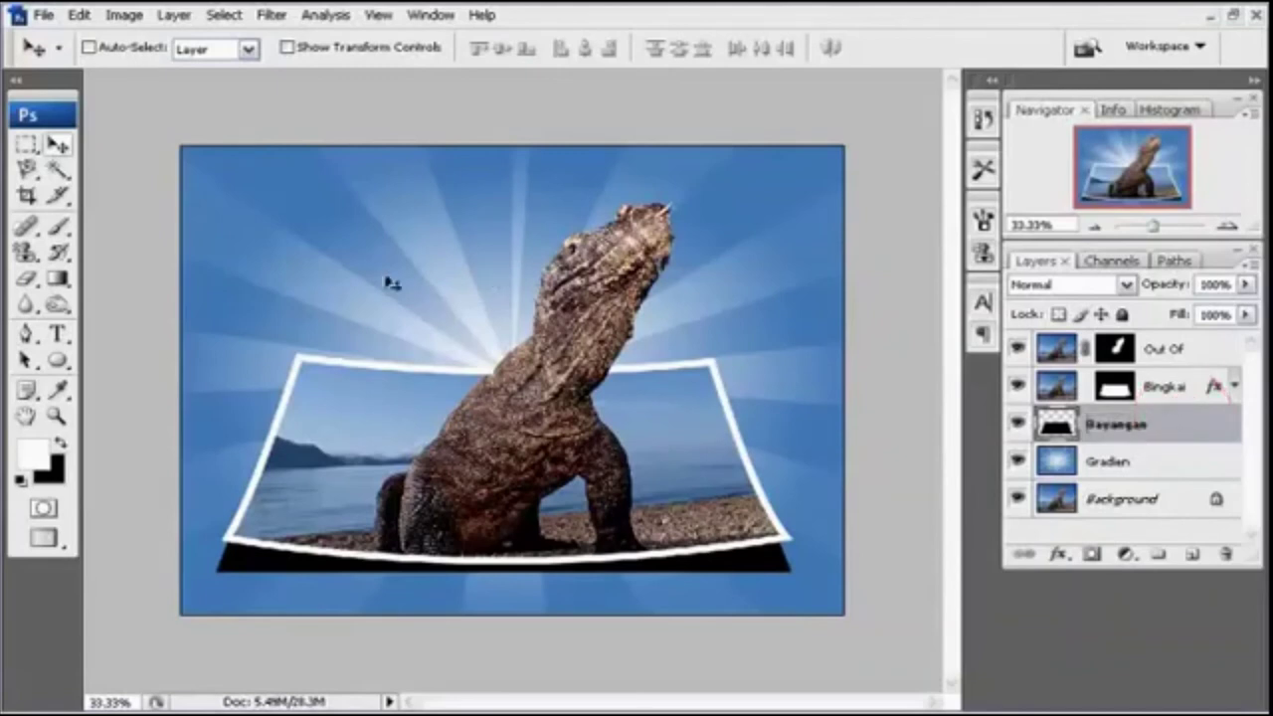
Apply a 13.9 px Gaussian Blur to the Bayangan shadow layer.
click(273, 15)
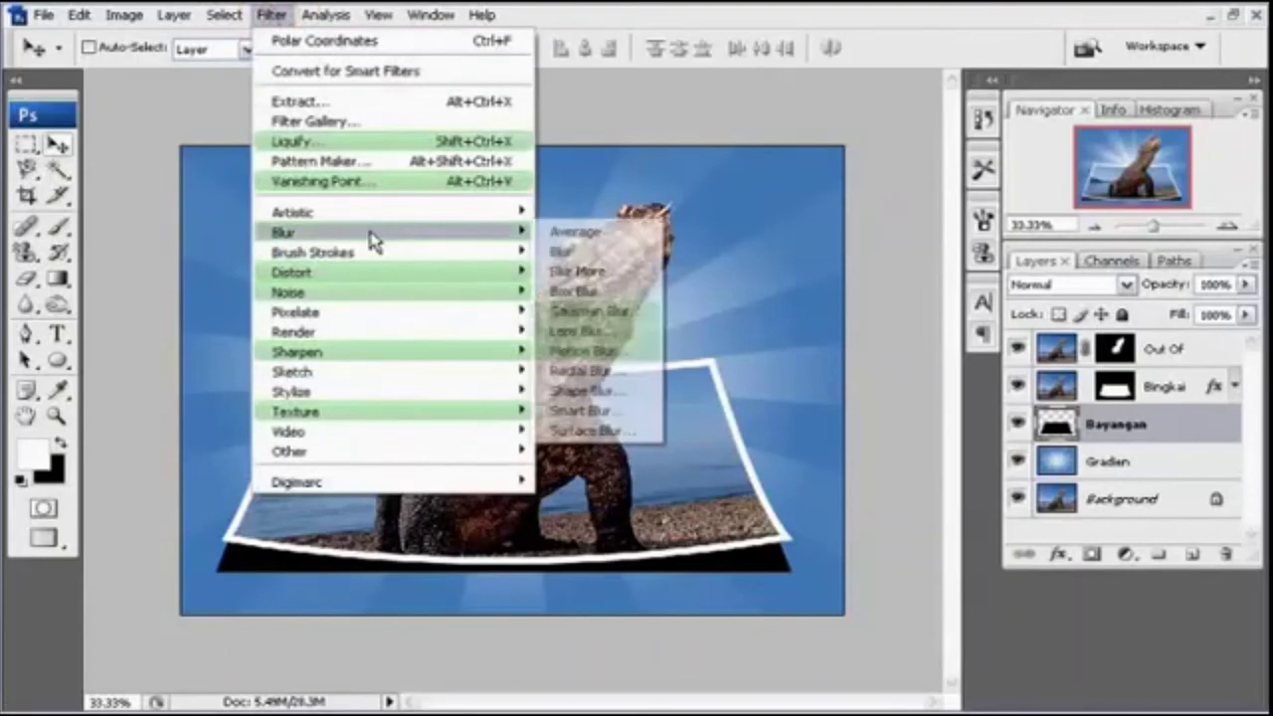
mouse_move(284, 232)
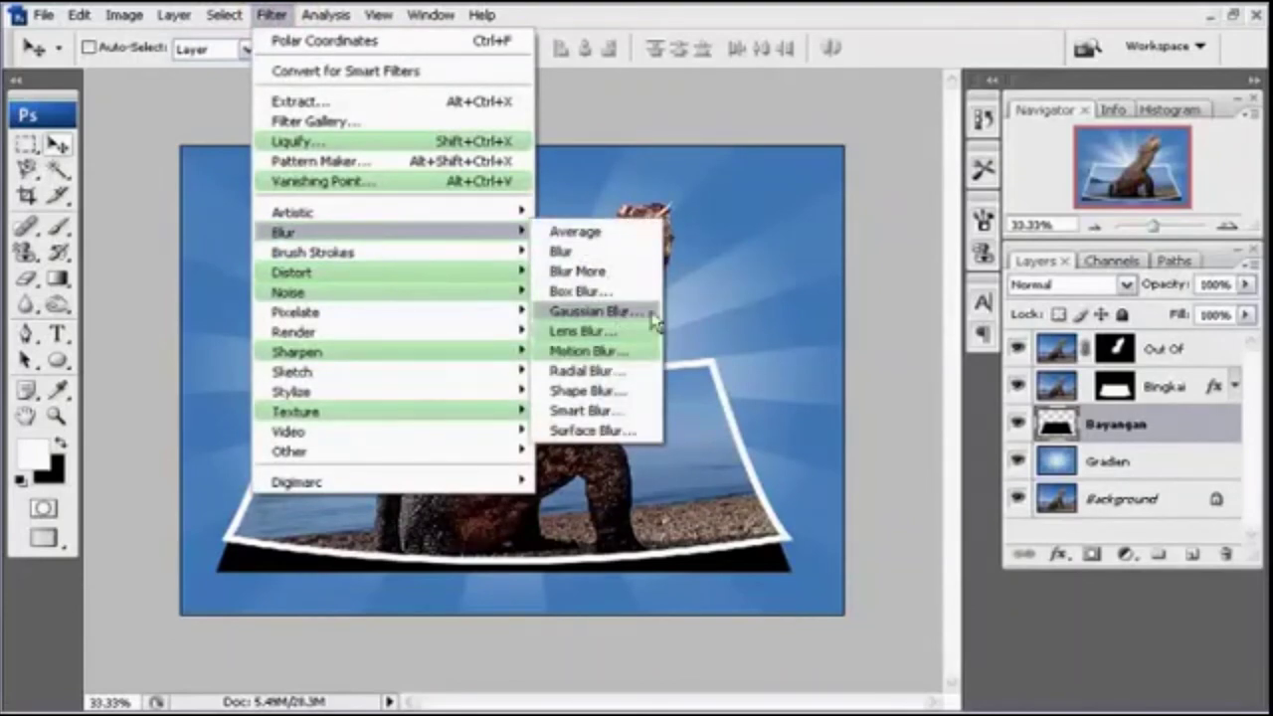
click(649, 317)
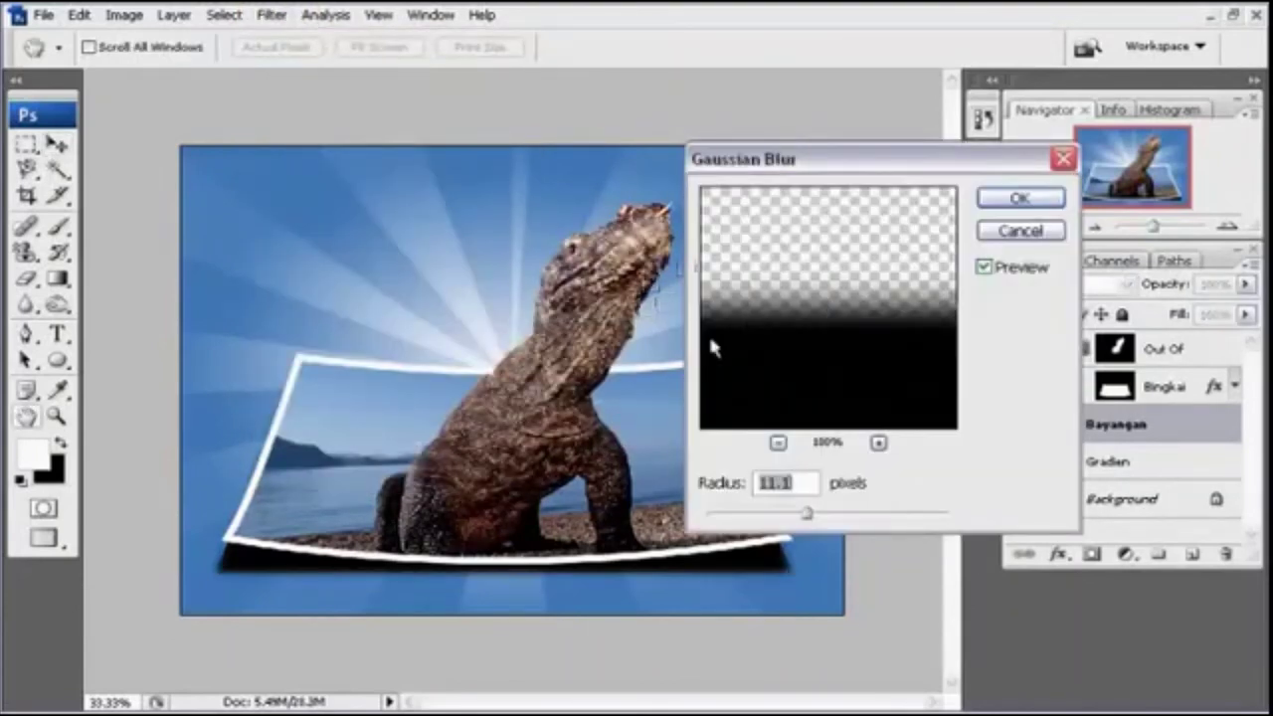
drag(806, 520, 814, 524)
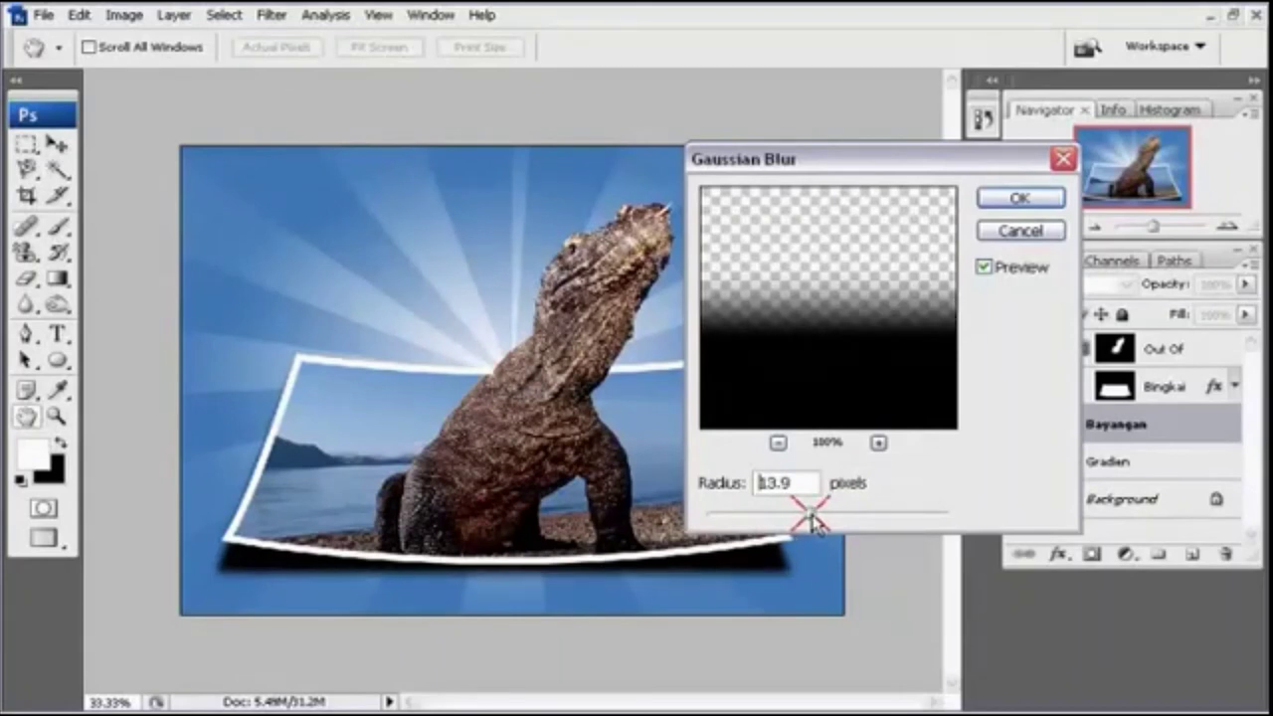
click(1021, 199)
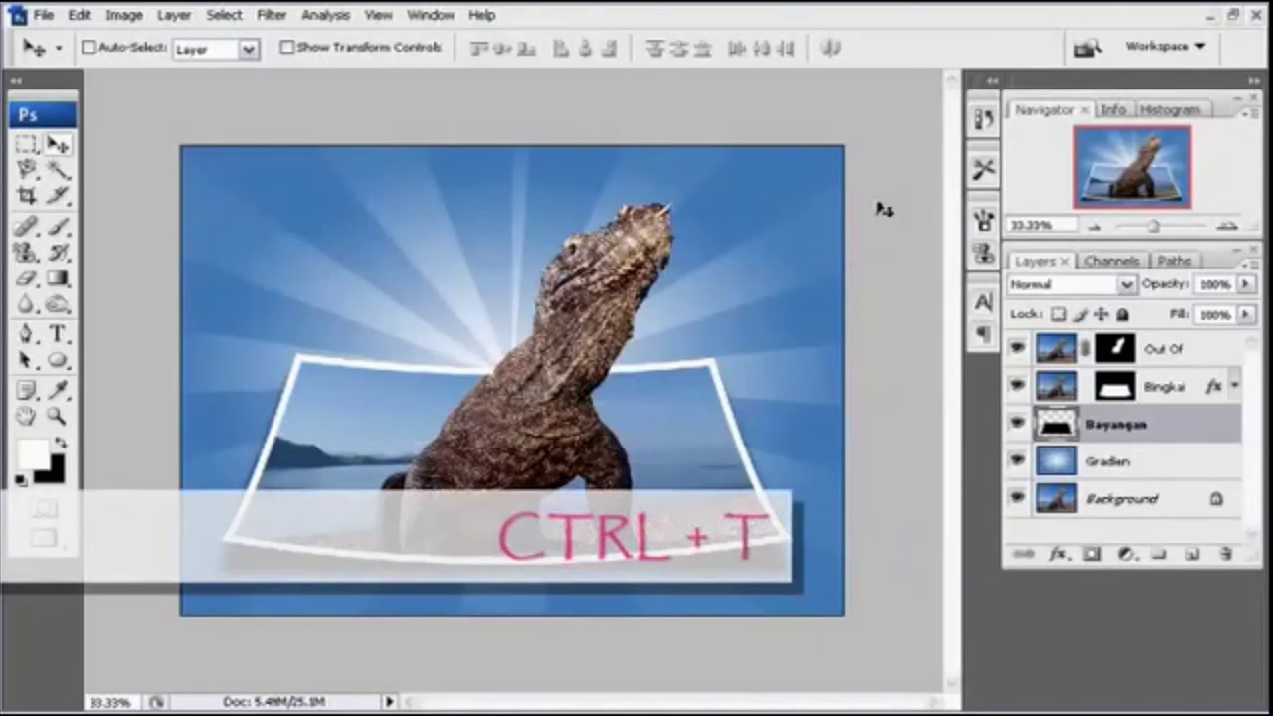
Free-transform the shadow to about 98.3% width and 94.3% height.
key(ctrl+t)
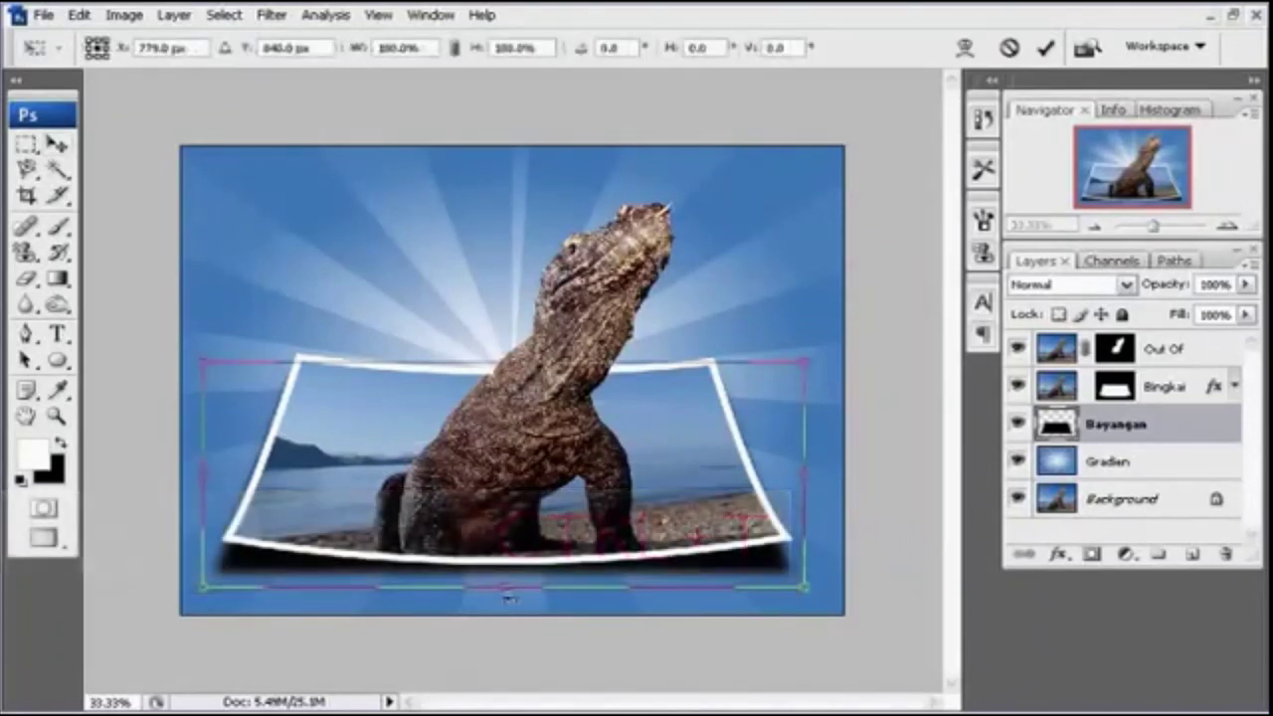
drag(507, 594, 507, 585)
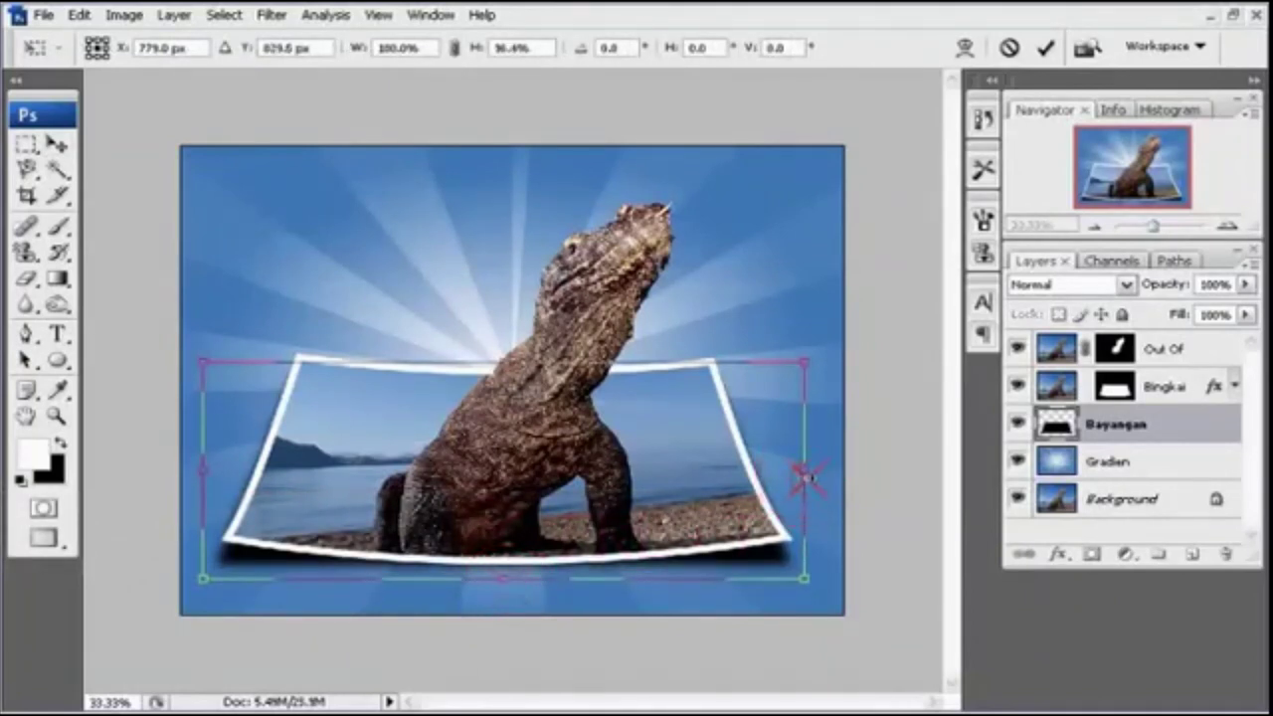
drag(806, 476, 800, 475)
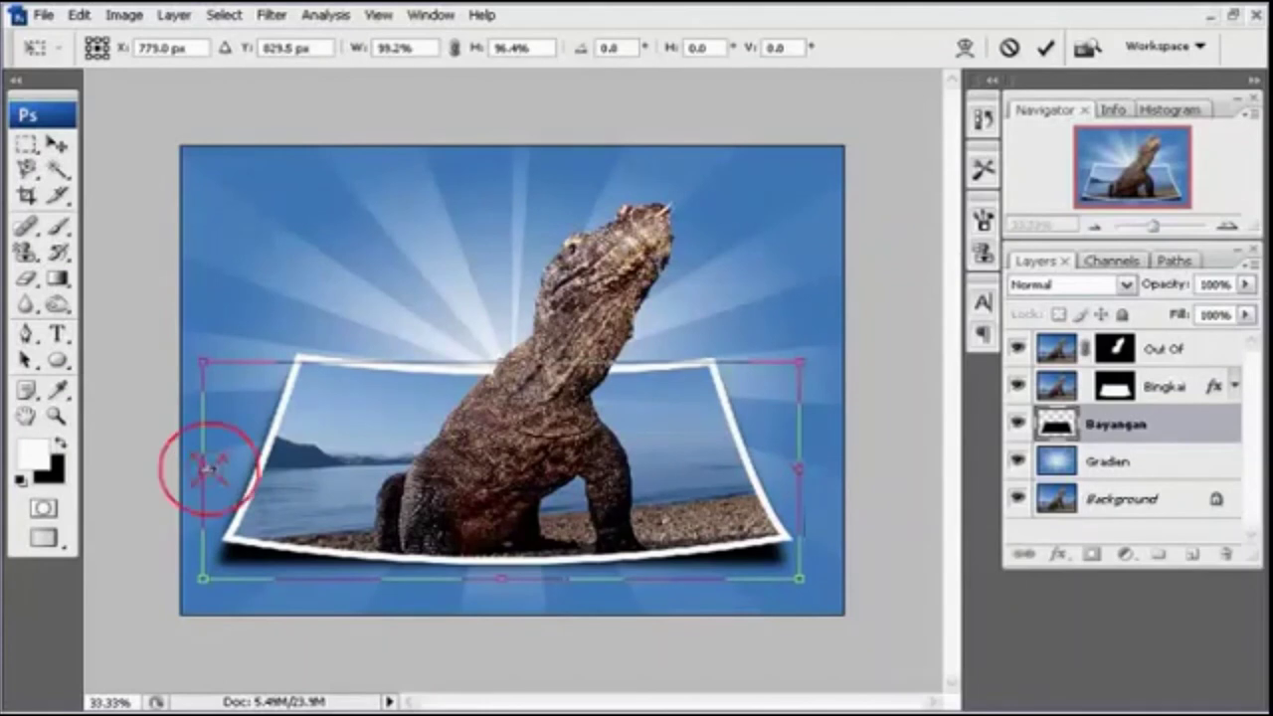
drag(207, 468, 211, 470)
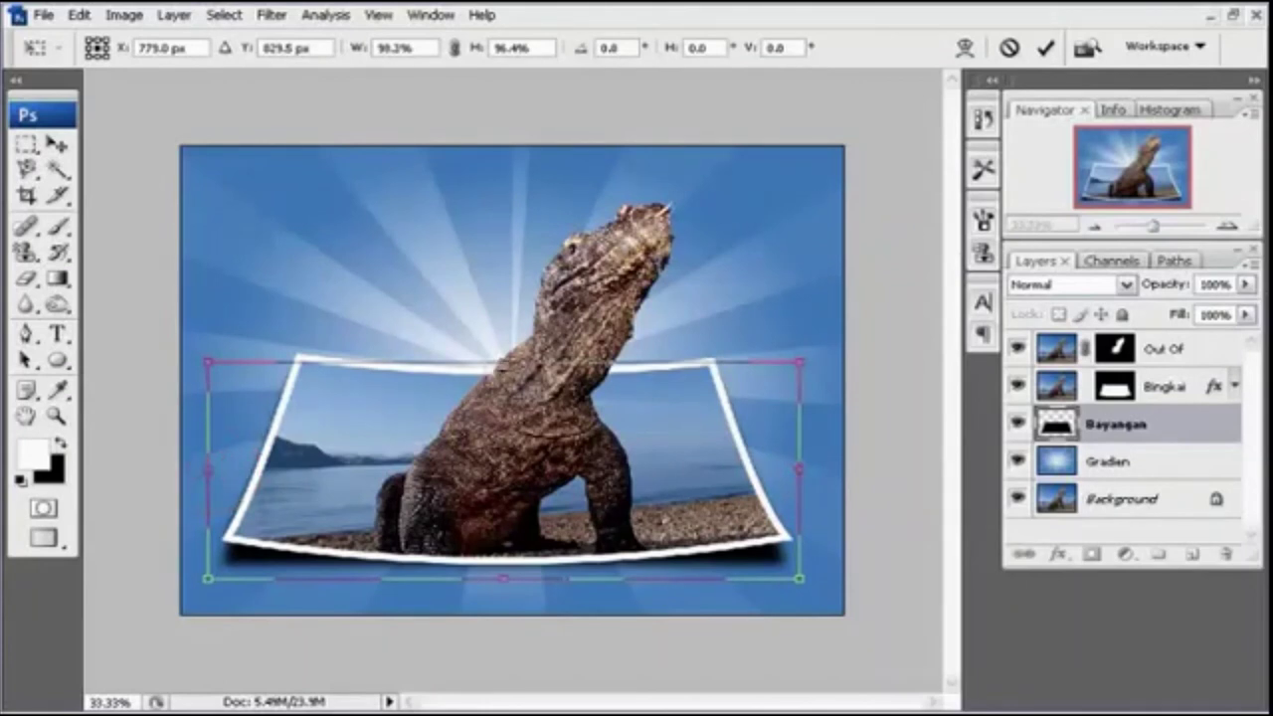
click(505, 360)
drag(505, 361, 504, 367)
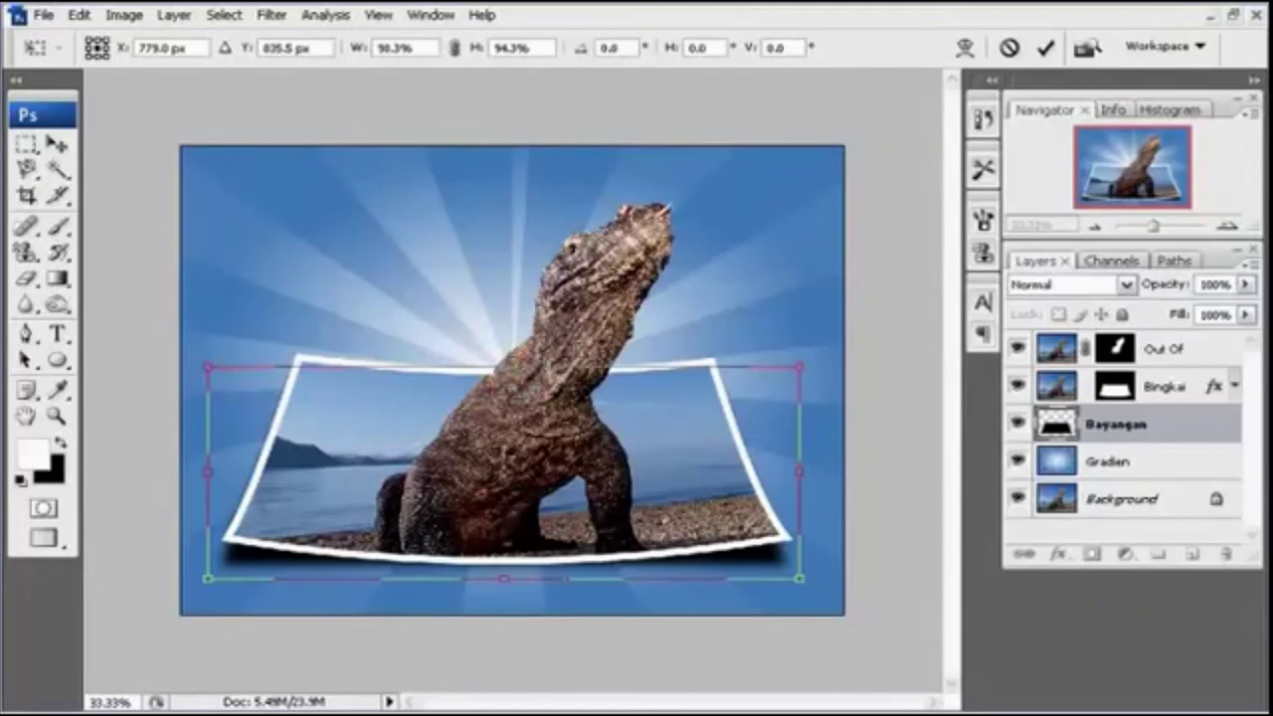
key(Return)
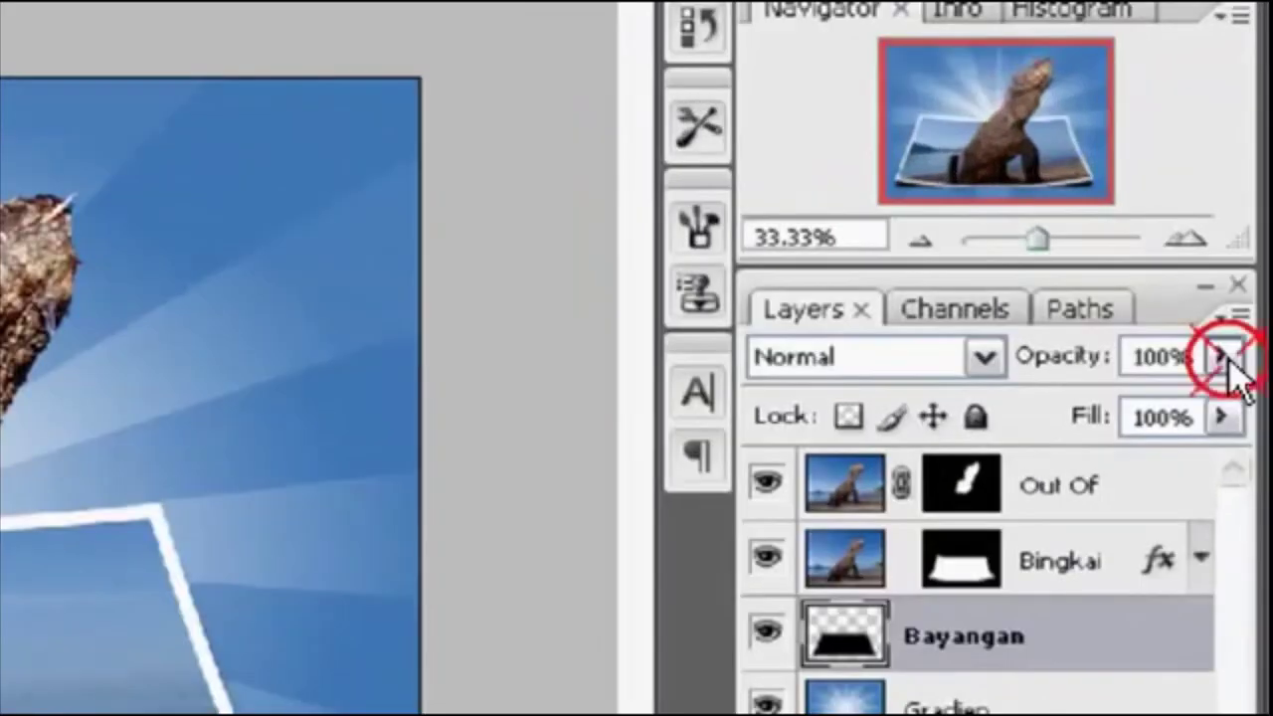
Lower the Bayangan layer's opacity to about 71%.
click(1247, 285)
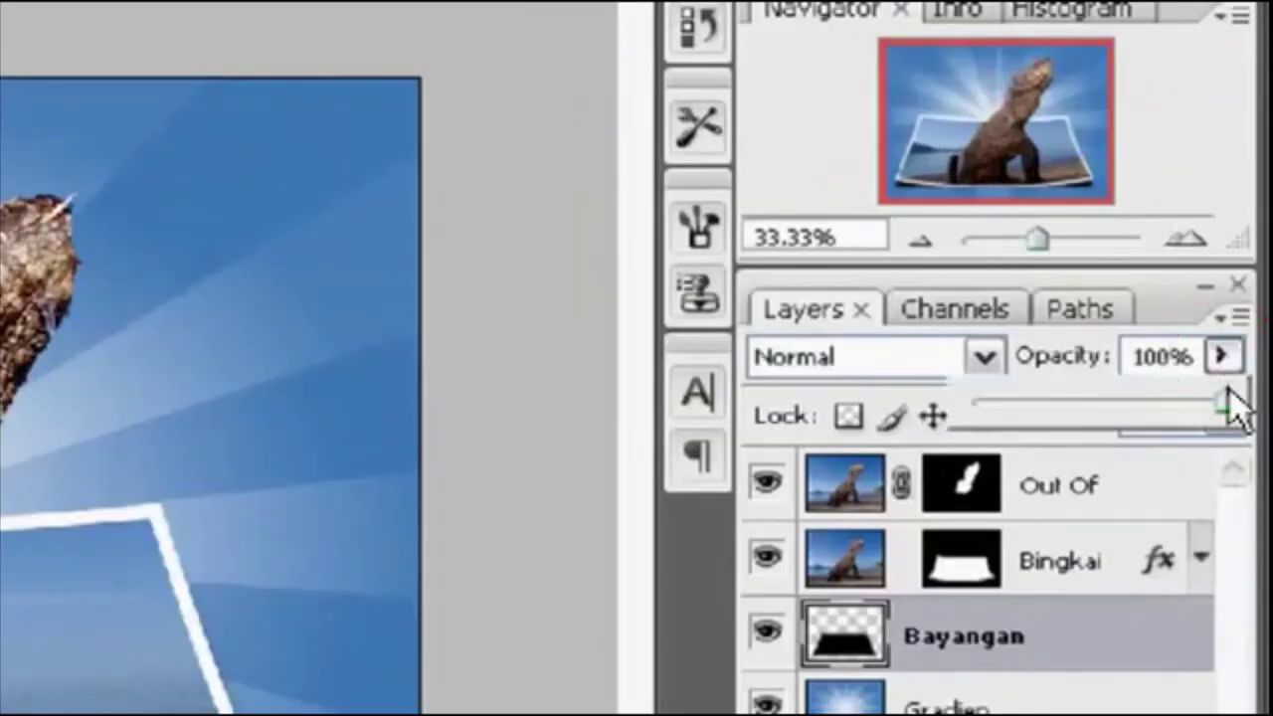
drag(1231, 394, 1169, 400)
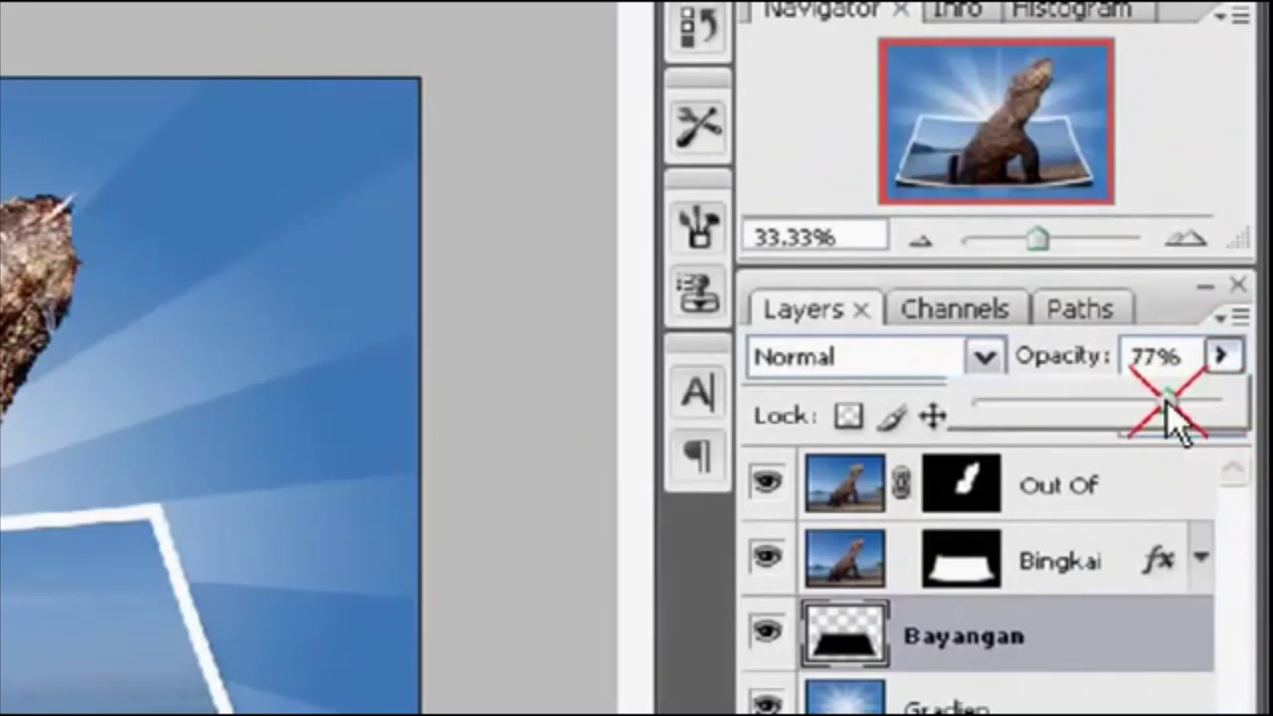
drag(1167, 399, 1121, 405)
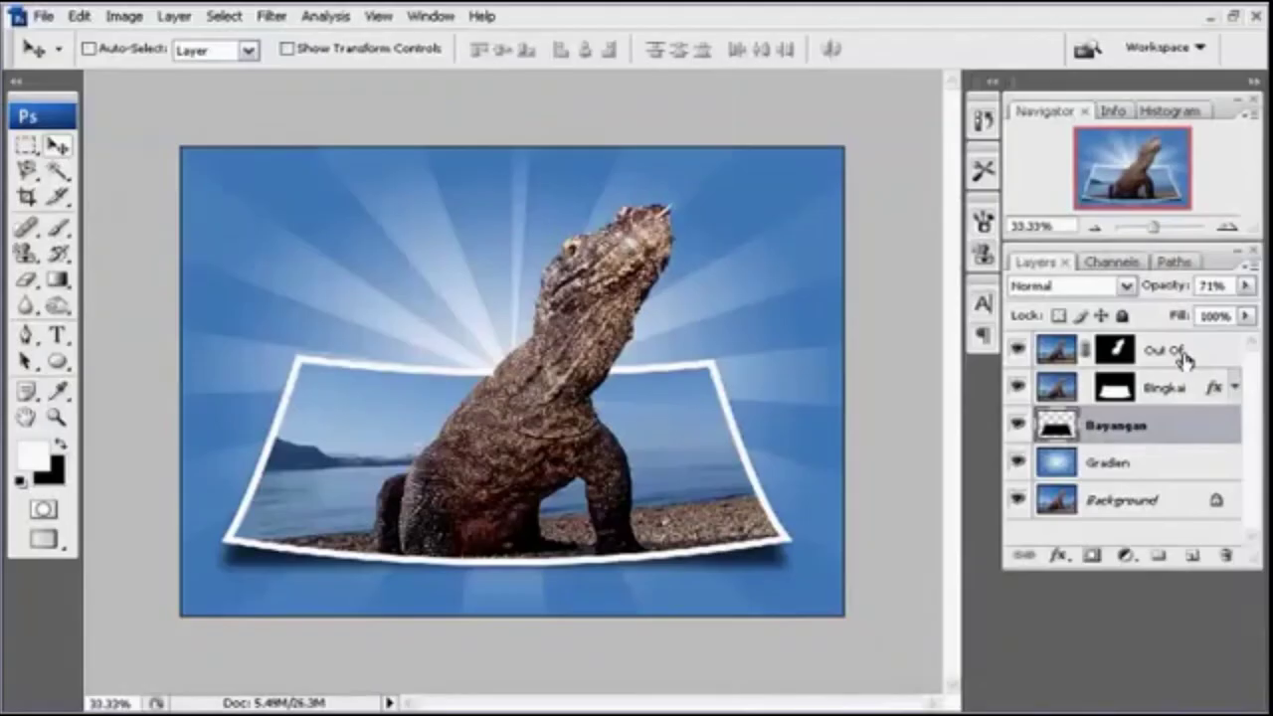
Group the Out Of, Bingkai, Bayangan and Gradien layers into Group 1.
click(1182, 354)
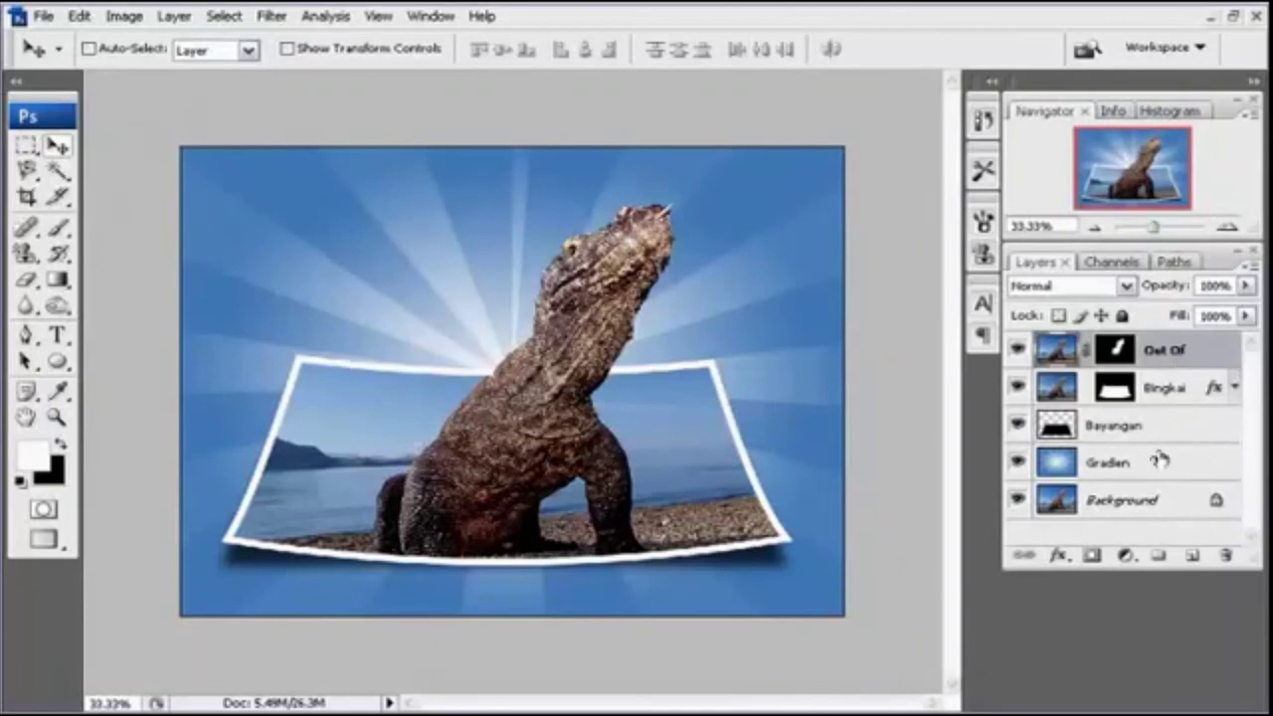
shift+click(1174, 390)
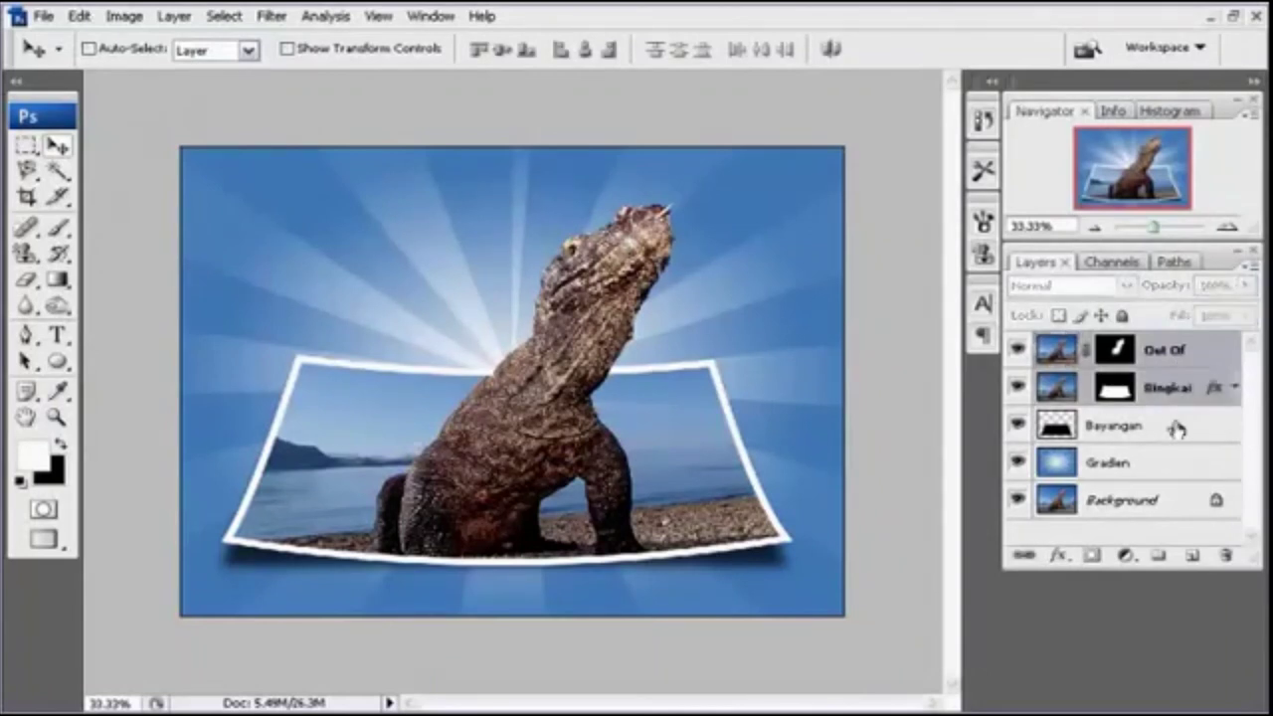
shift+click(1176, 428)
shift+click(1172, 465)
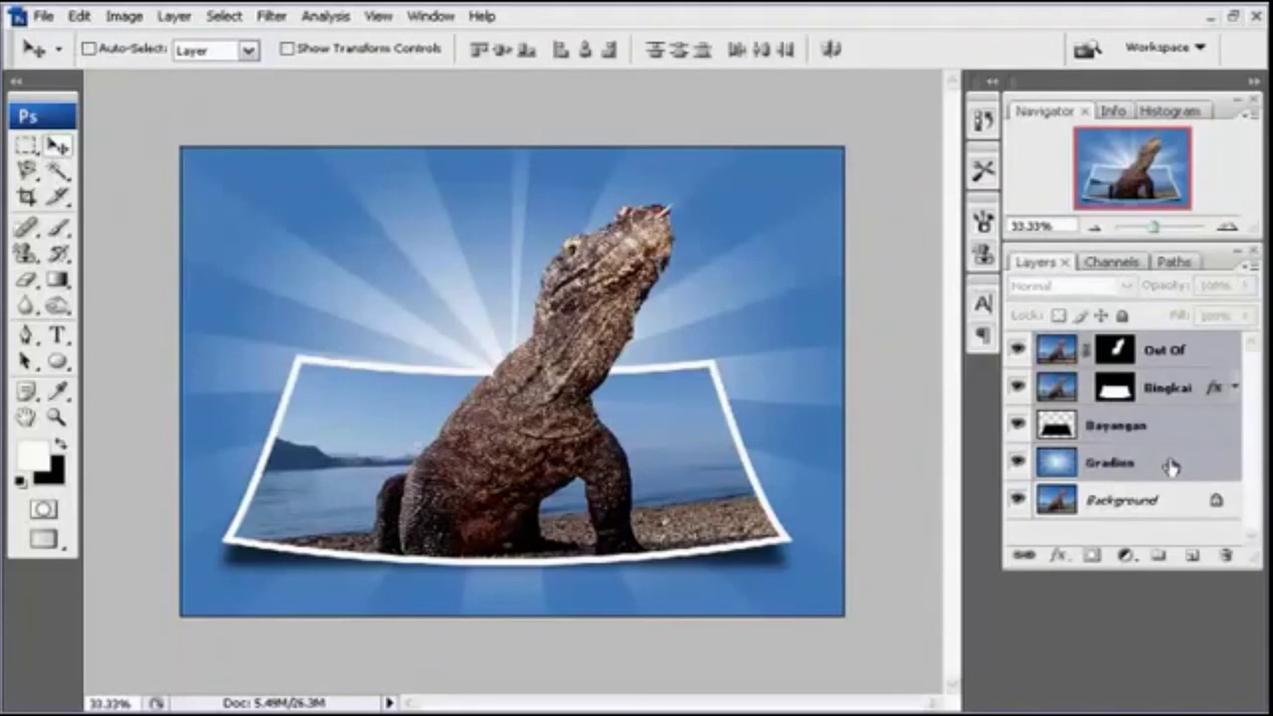
key(ctrl+g)
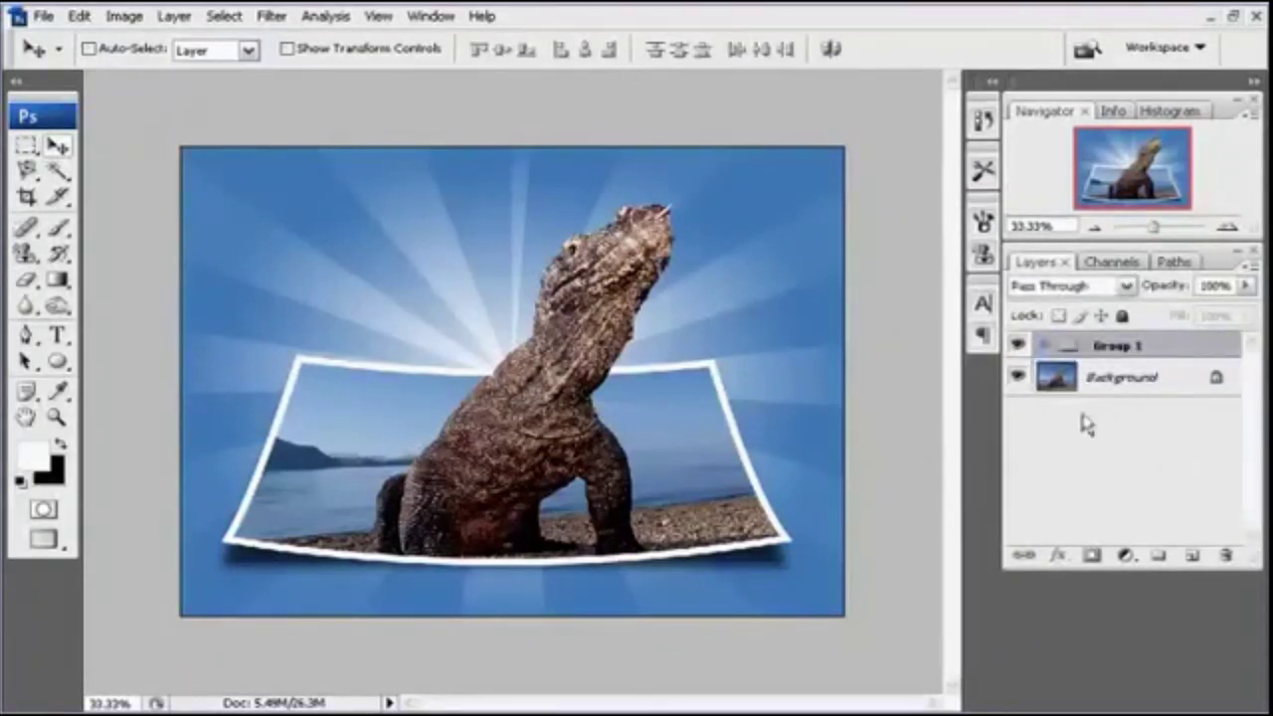
Toggle Group 1's visibility to compare the composite with the original photo.
click(1017, 345)
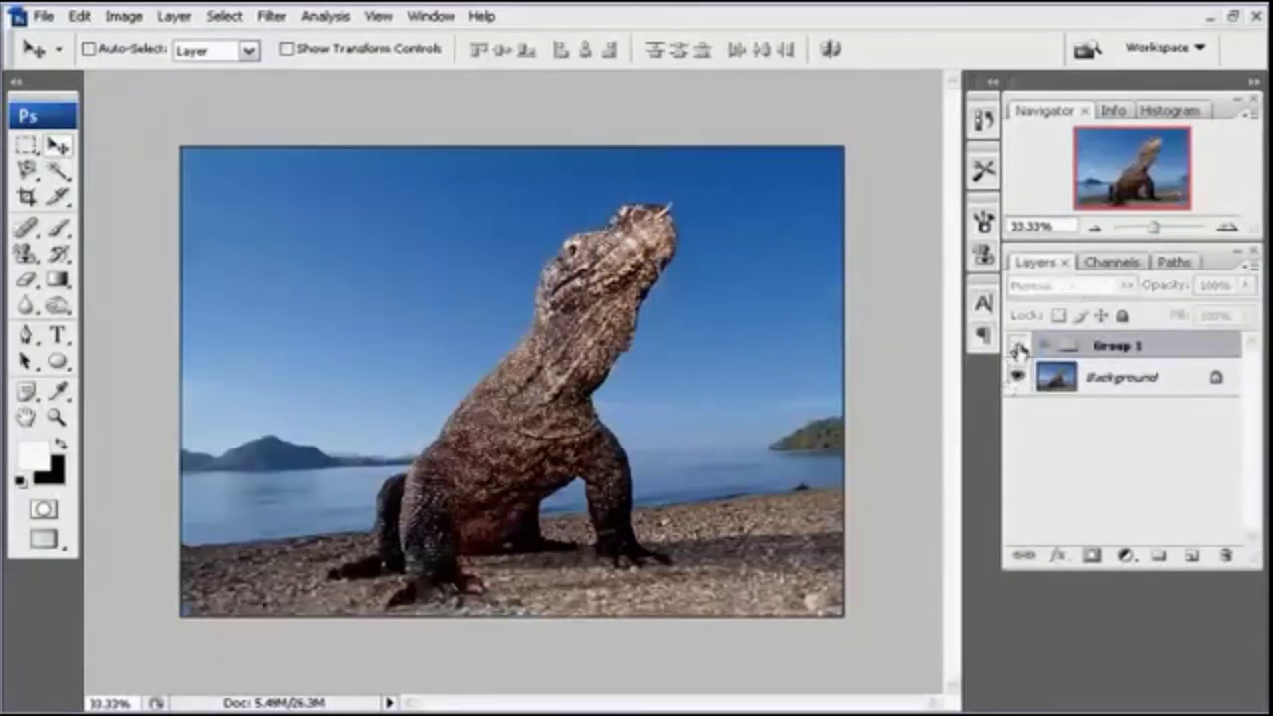
click(1017, 345)
click(1017, 345)
click(1017, 345)
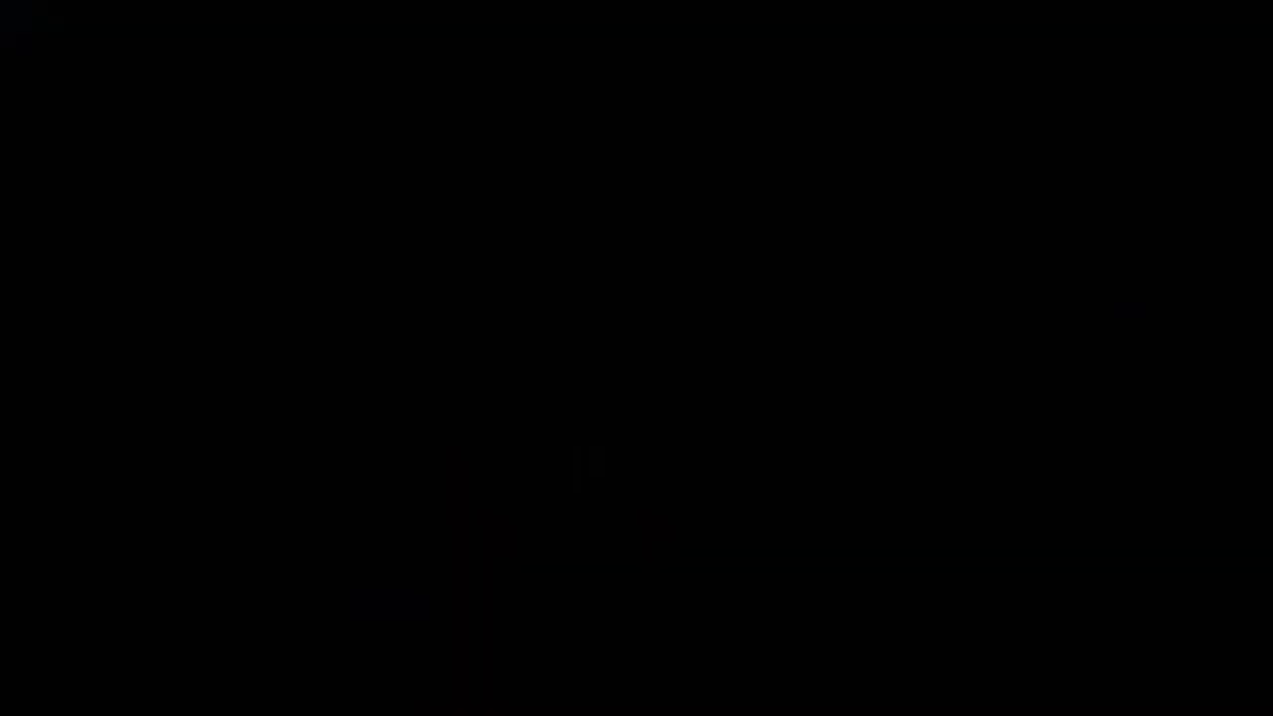